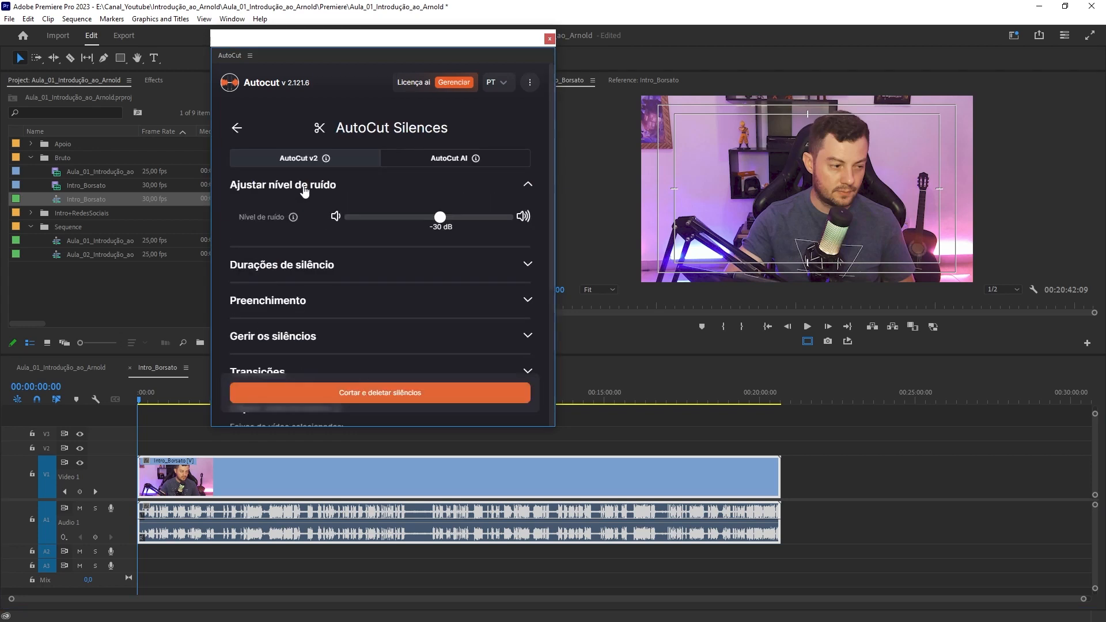
Cut and delete the silences in the selected timeline clip with AutoCut v2
click(425, 313)
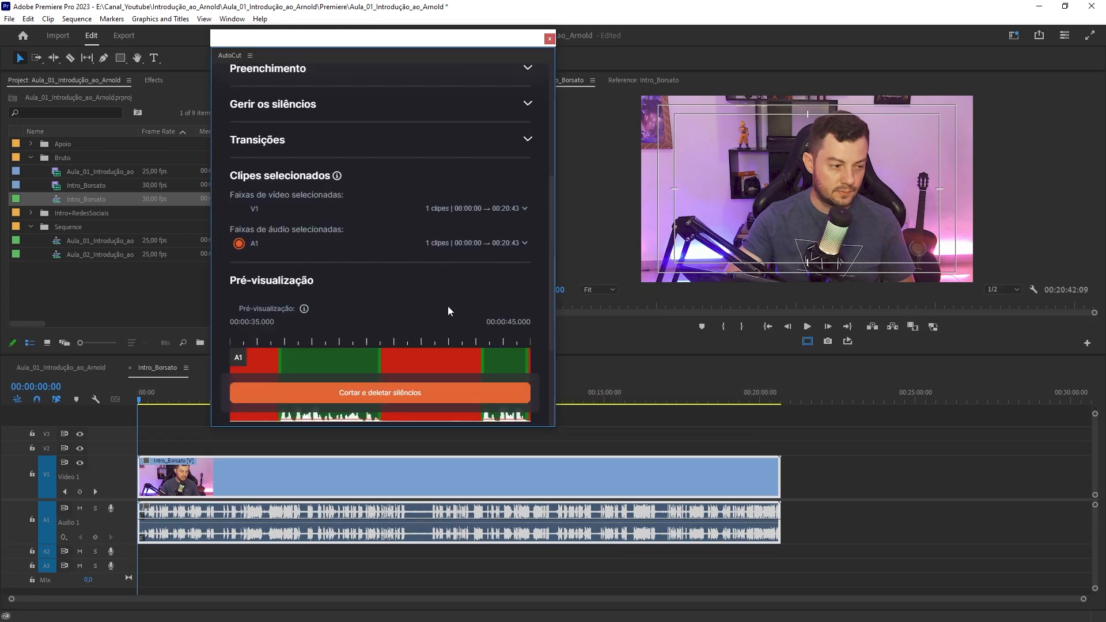
scroll(494, 271, down, 5)
click(400, 395)
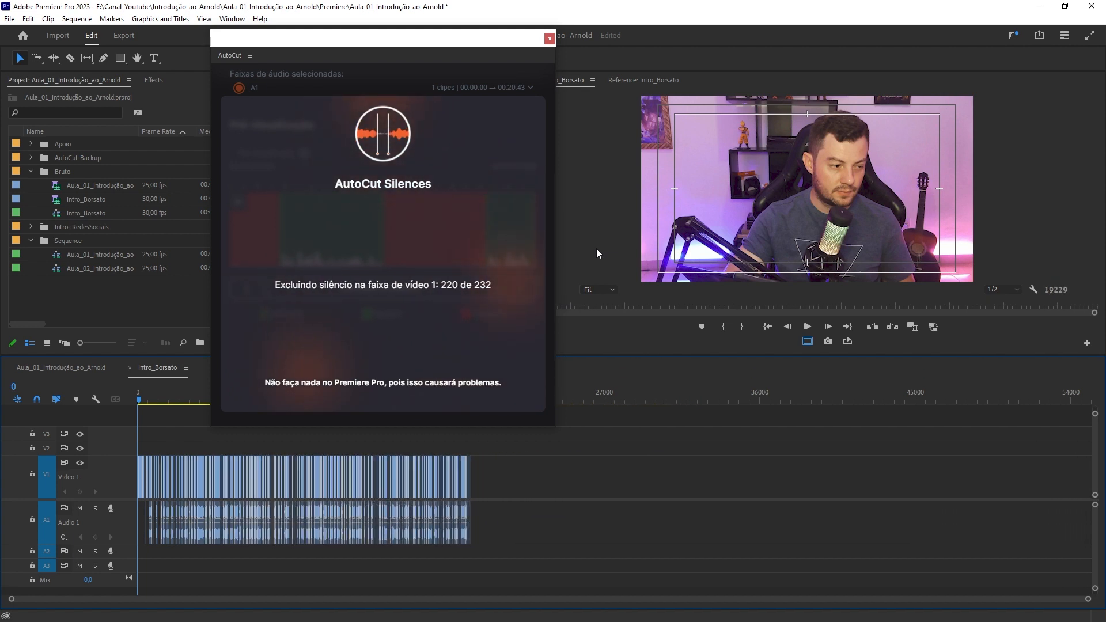
click(524, 148)
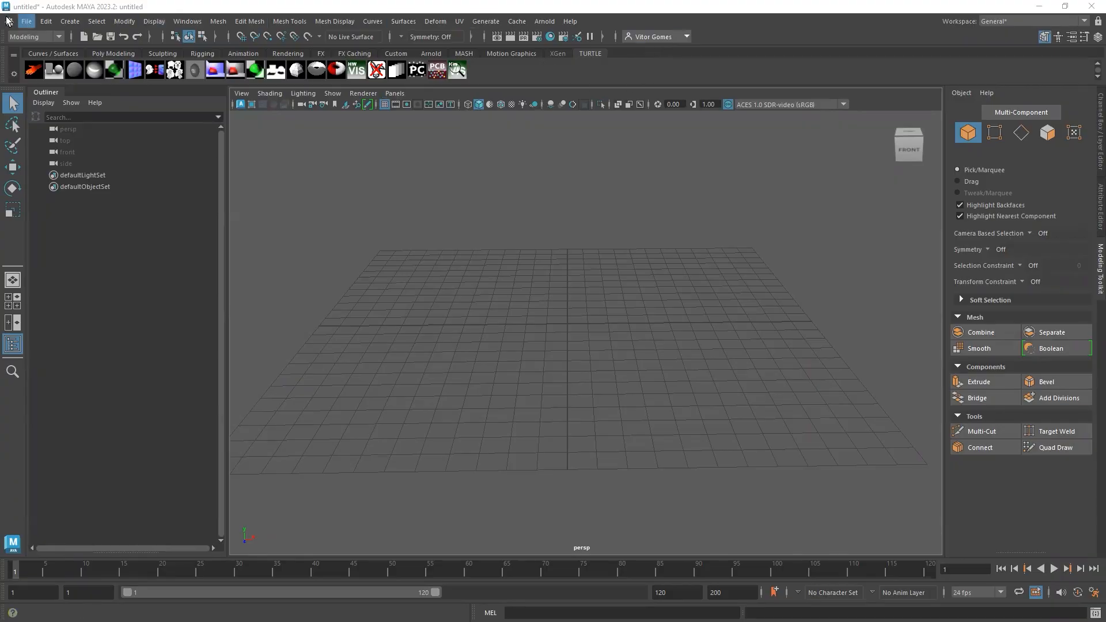
Switch to Maya and examine the Arnold commands and the available workspaces
click(589, 354)
alt+middle_drag(582, 324, 579, 320)
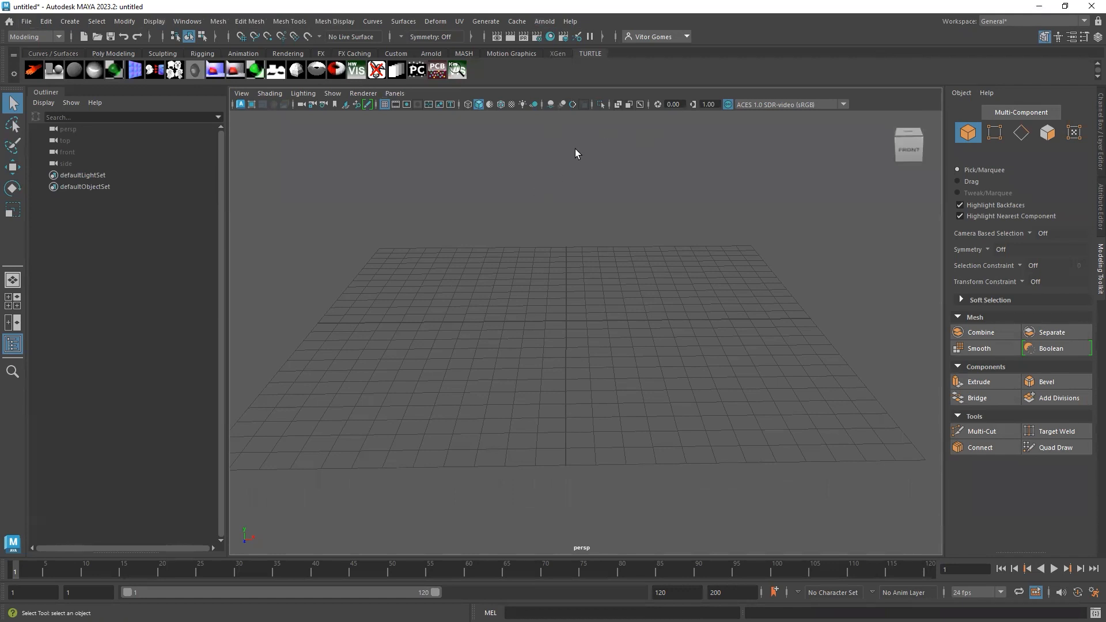
click(550, 23)
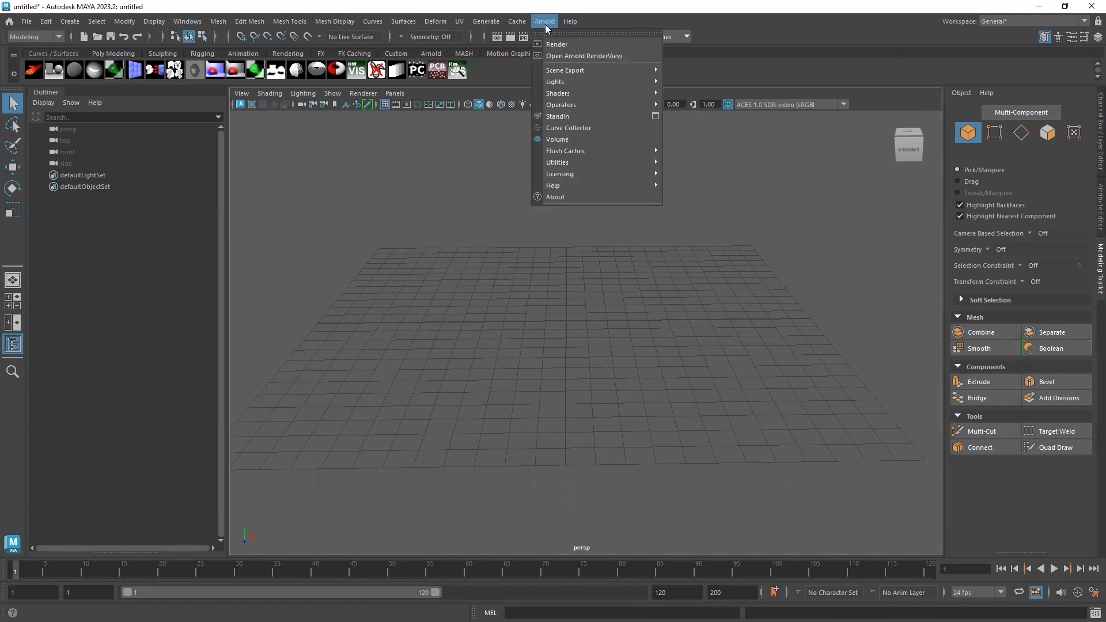
click(546, 25)
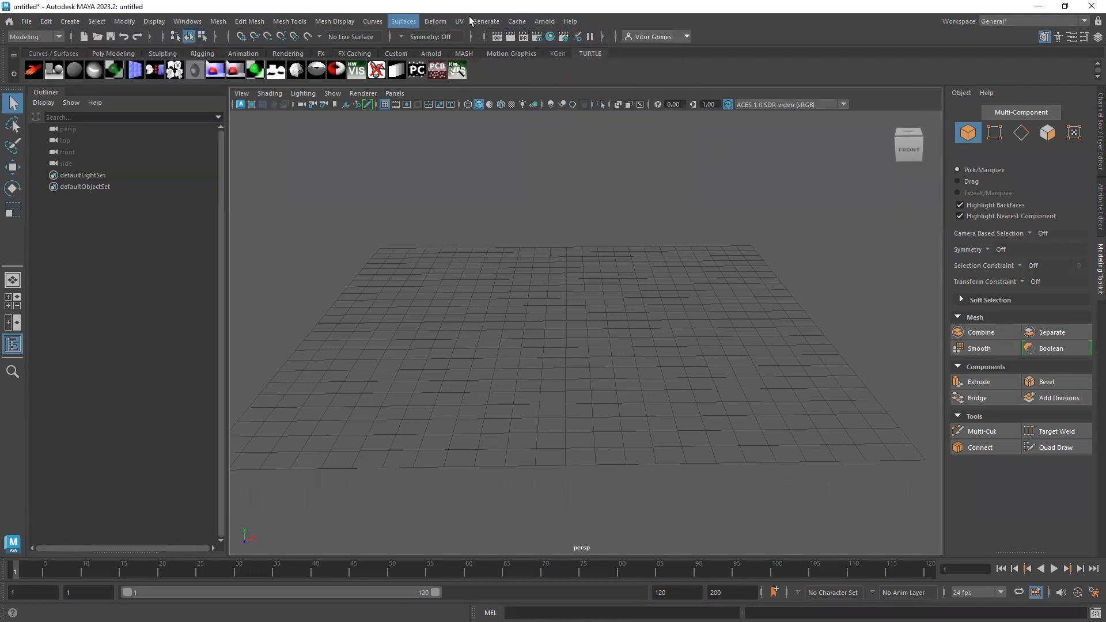
click(972, 29)
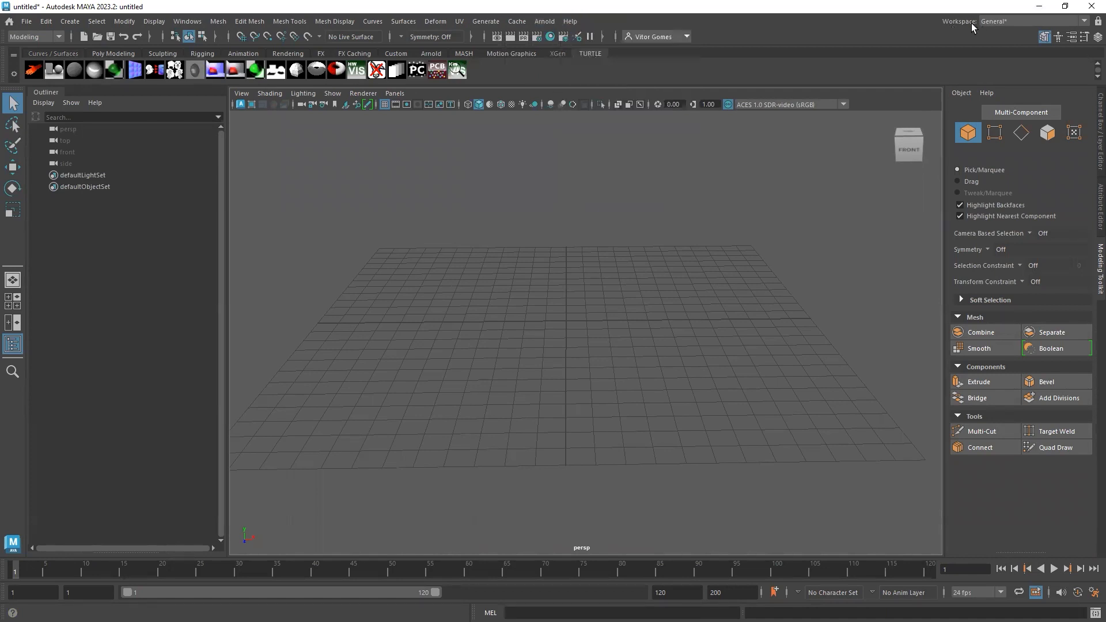
click(1023, 24)
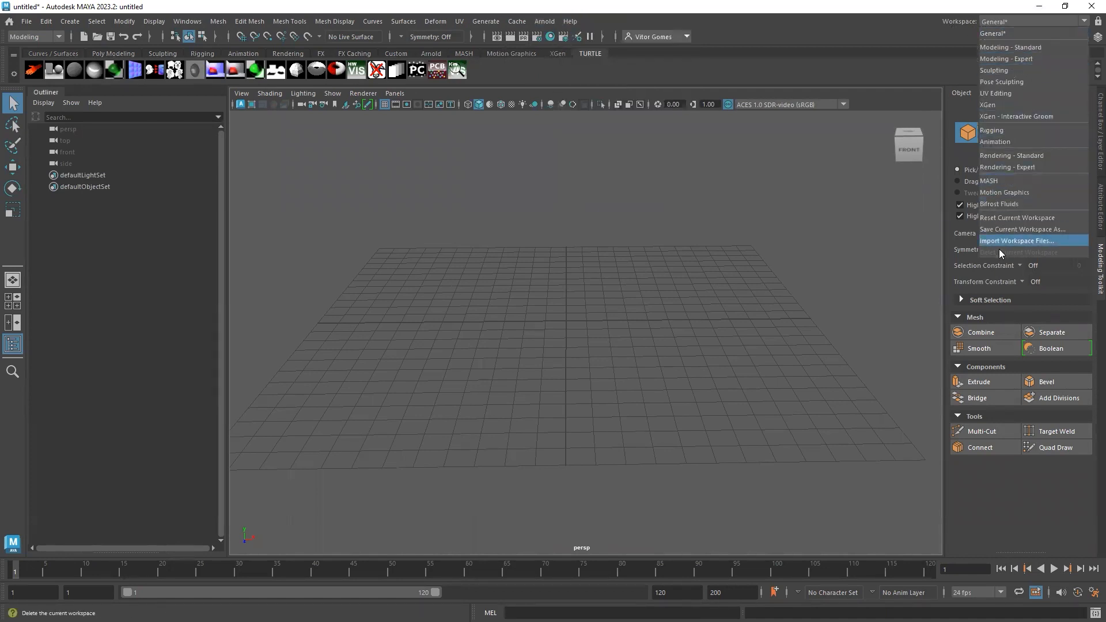
click(820, 36)
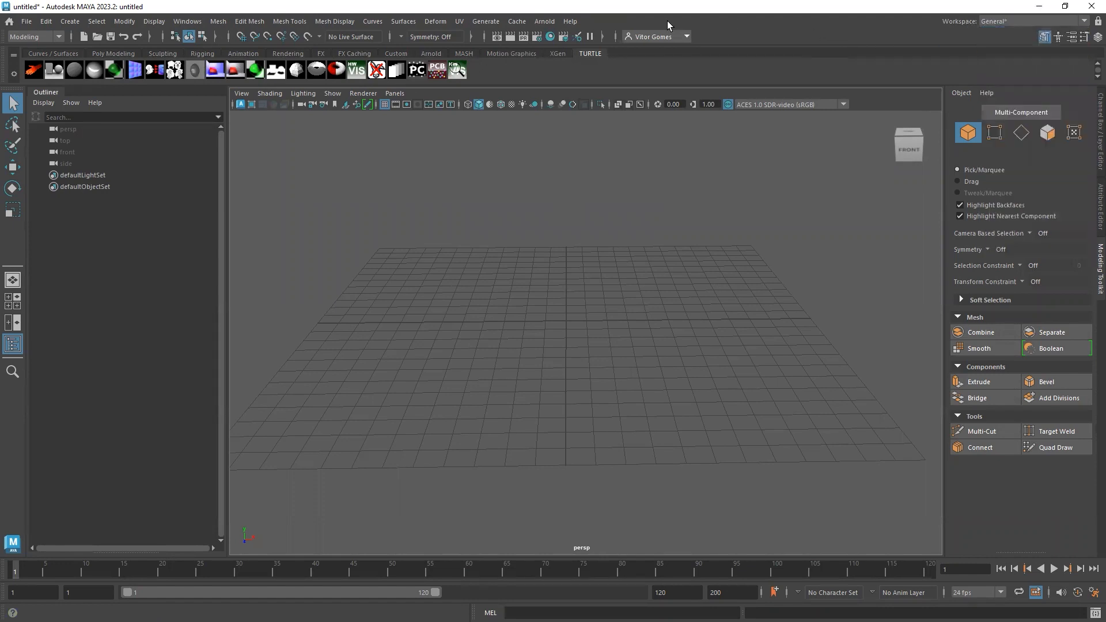
click(544, 21)
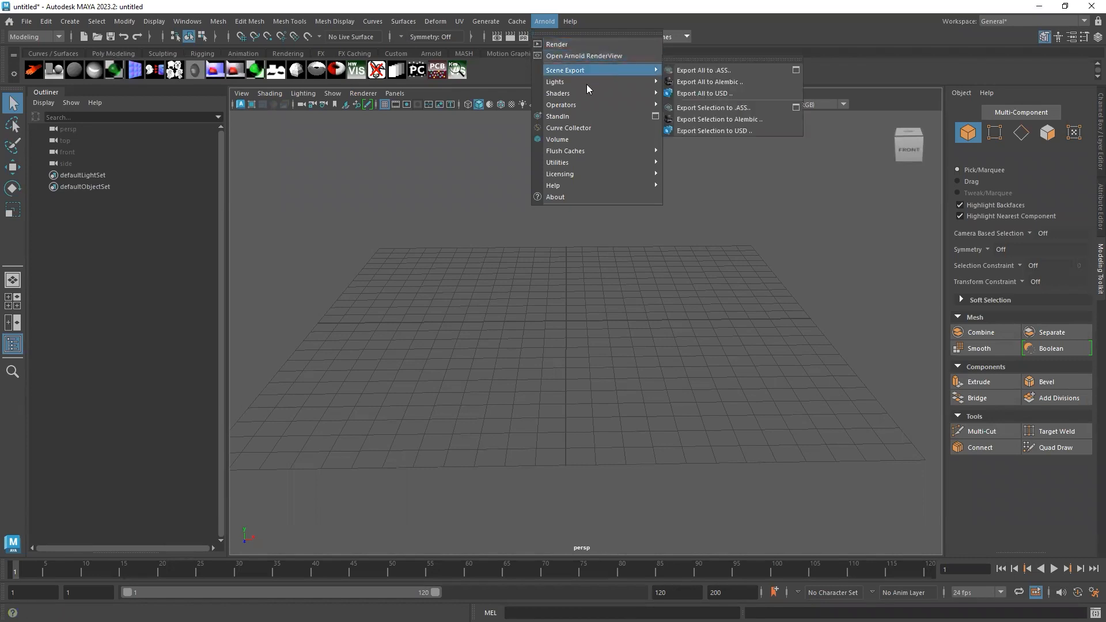
mouse_move(583, 85)
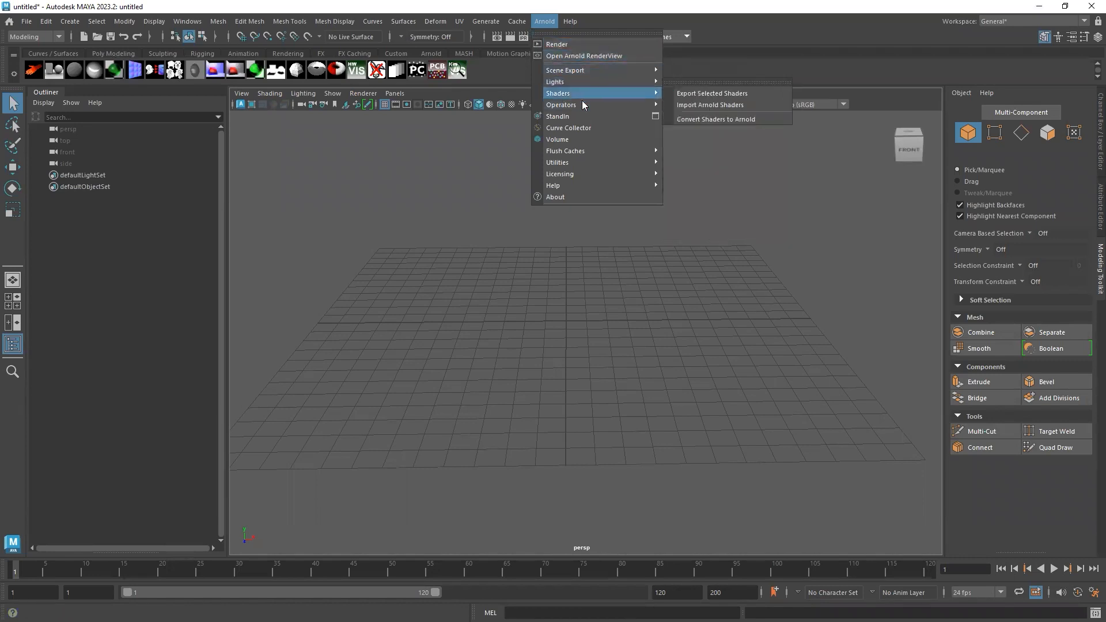
mouse_move(577, 107)
click(704, 54)
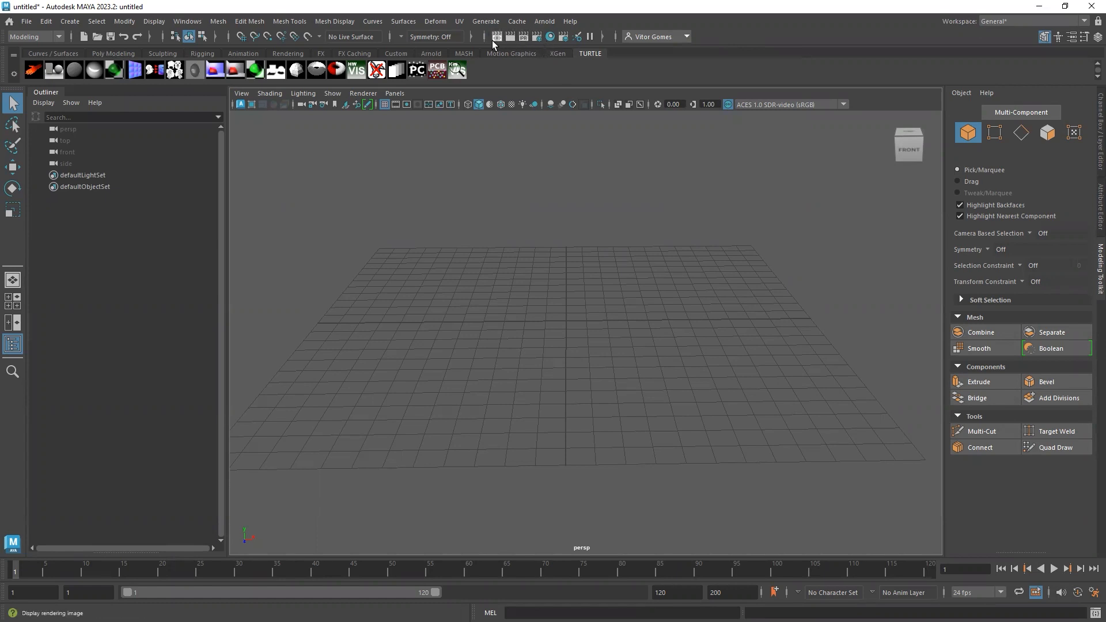
Open the Render Settings and reposition the window over the viewport
click(536, 37)
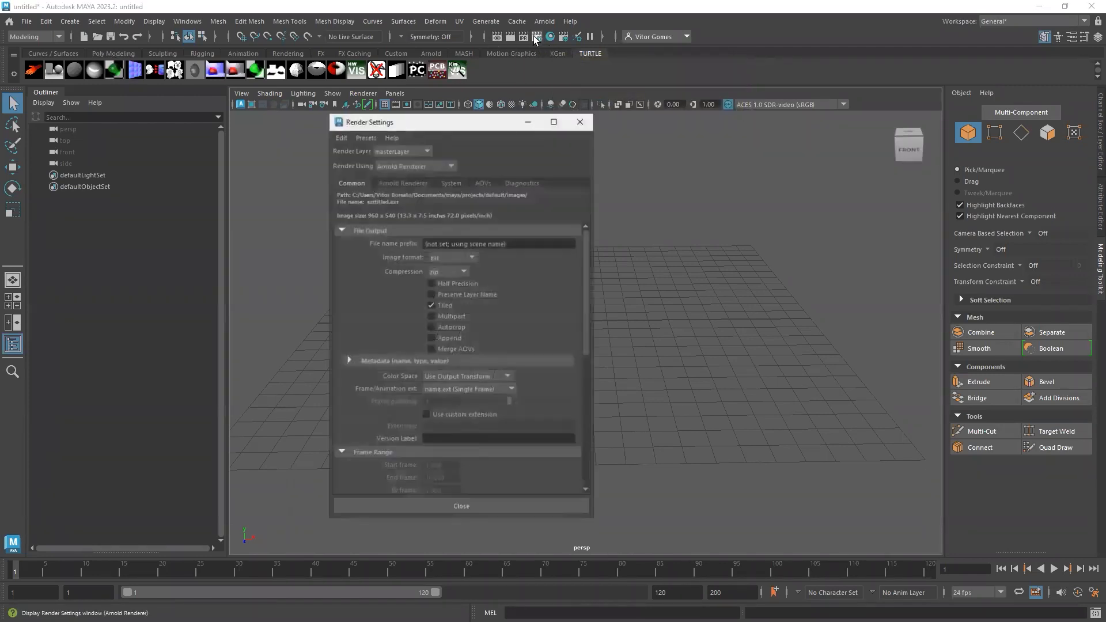
drag(456, 127, 523, 128)
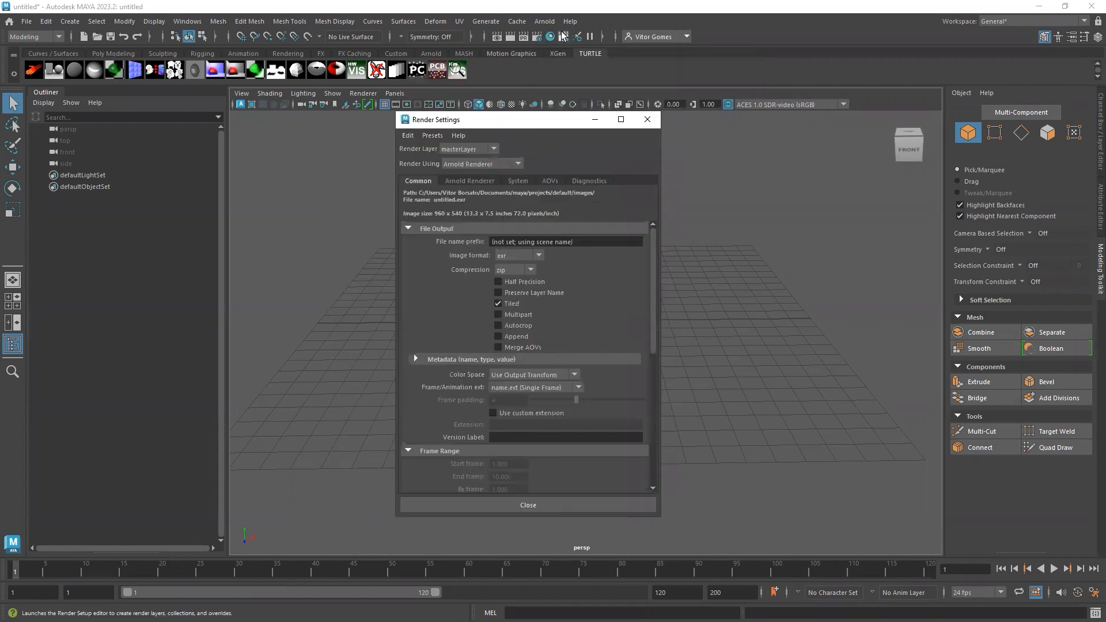
drag(500, 125, 497, 127)
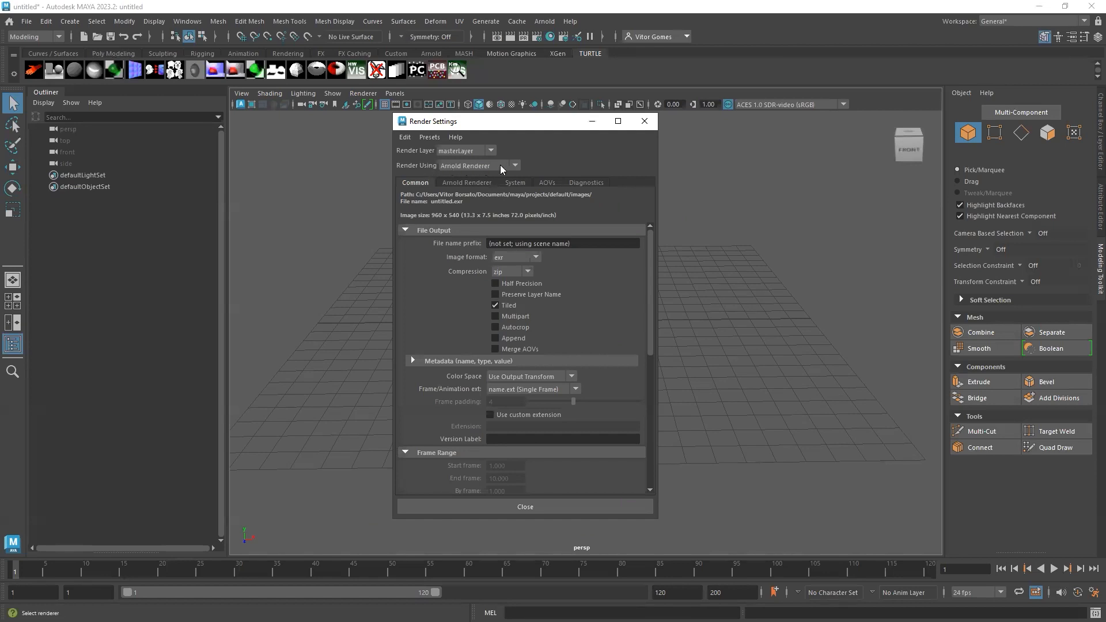
Examine the renderers offered under Render Using in the Render Settings
click(516, 165)
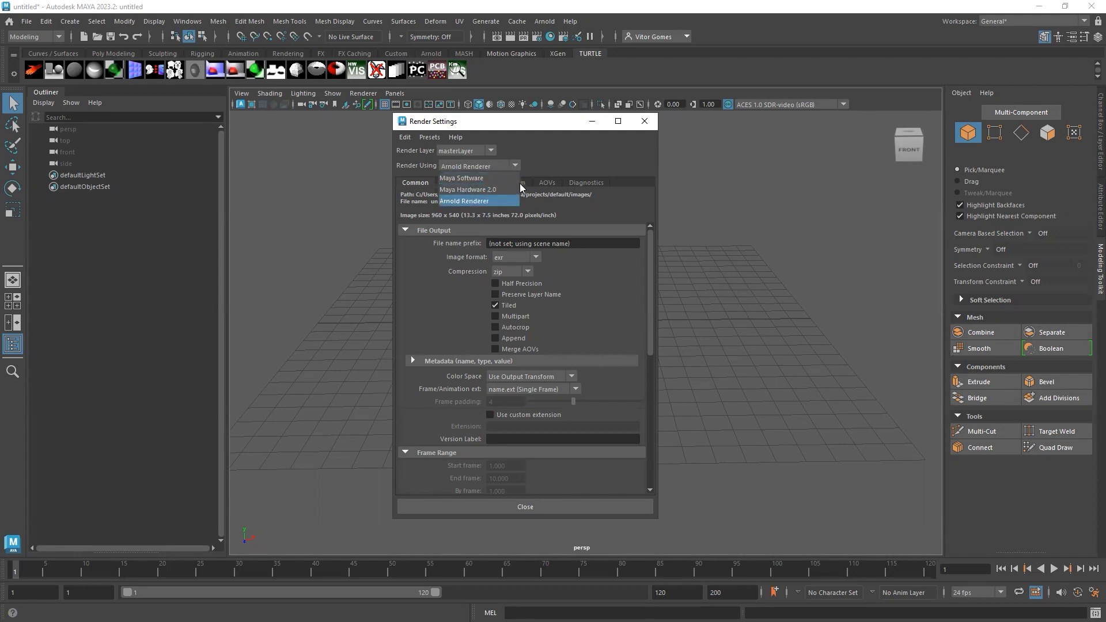
click(561, 153)
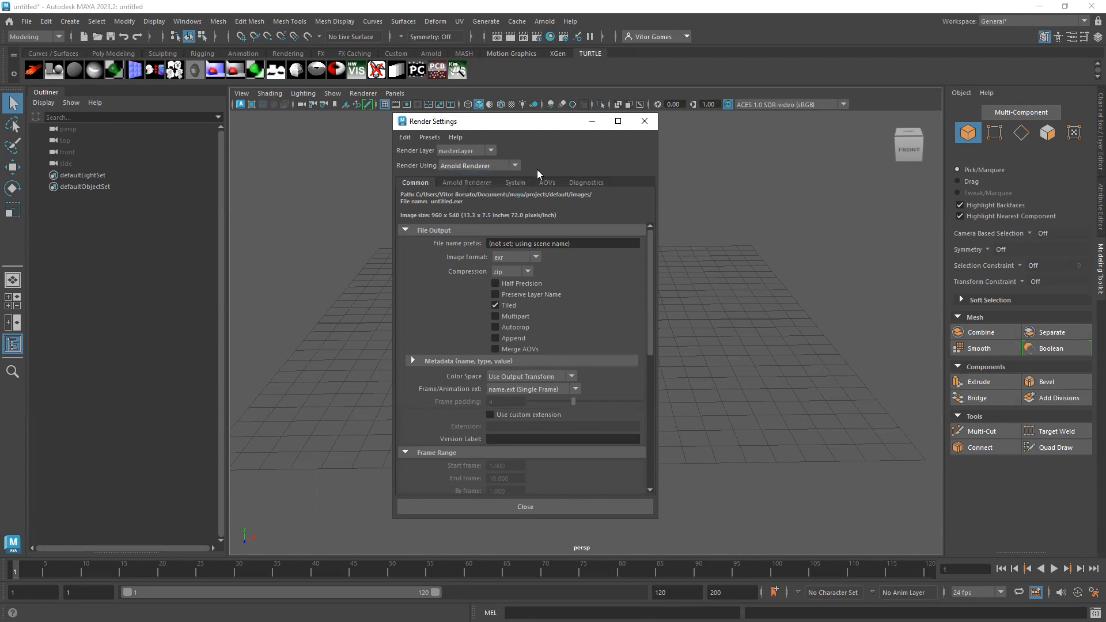
click(515, 166)
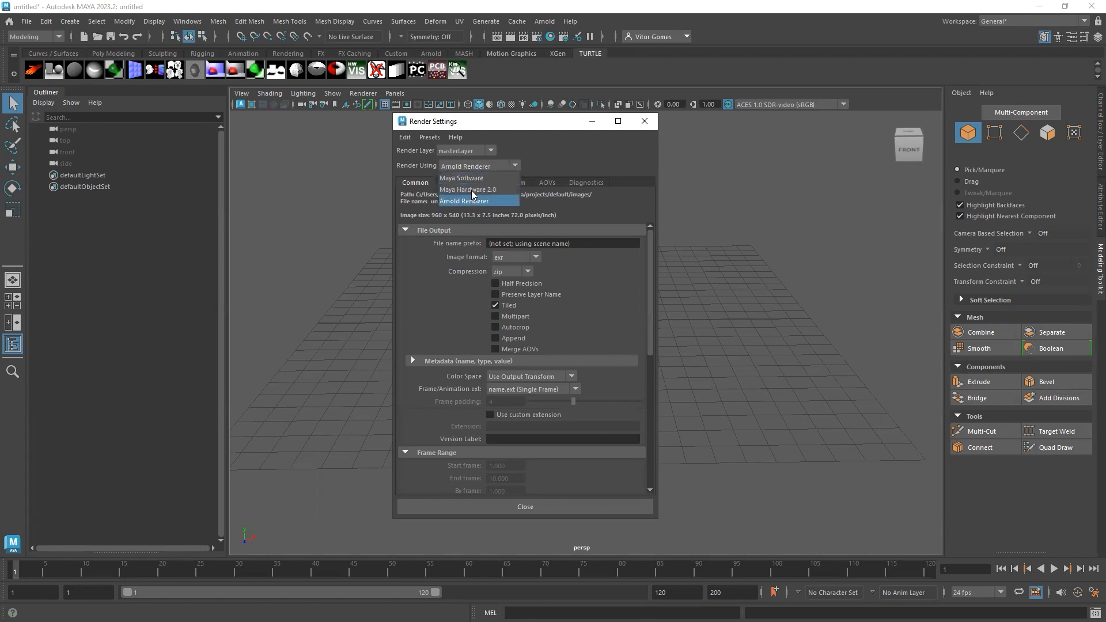
click(563, 156)
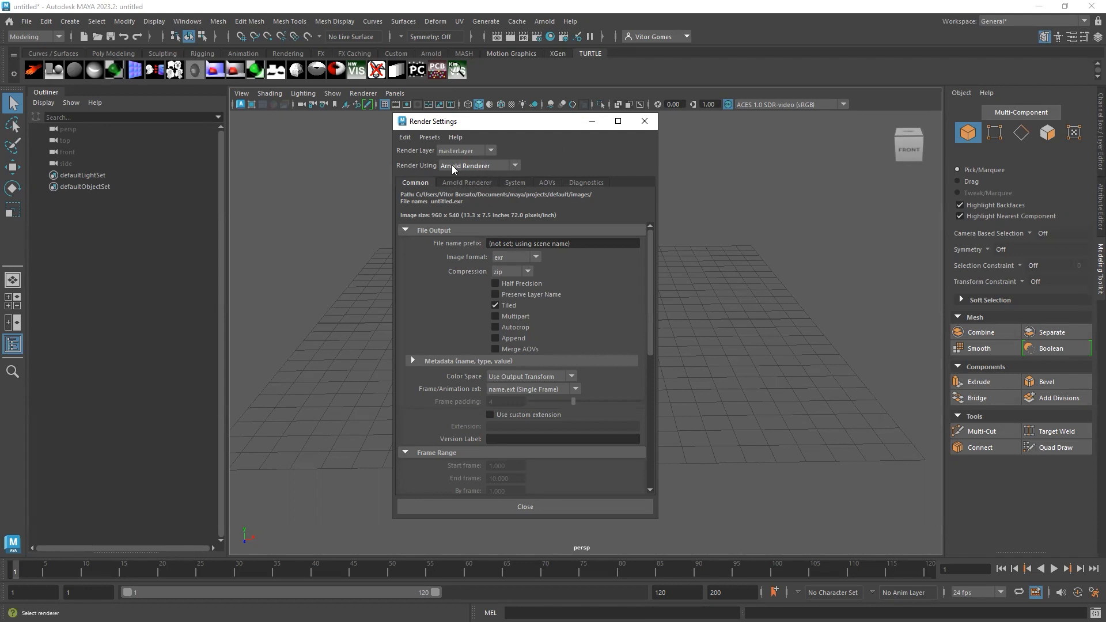
click(516, 166)
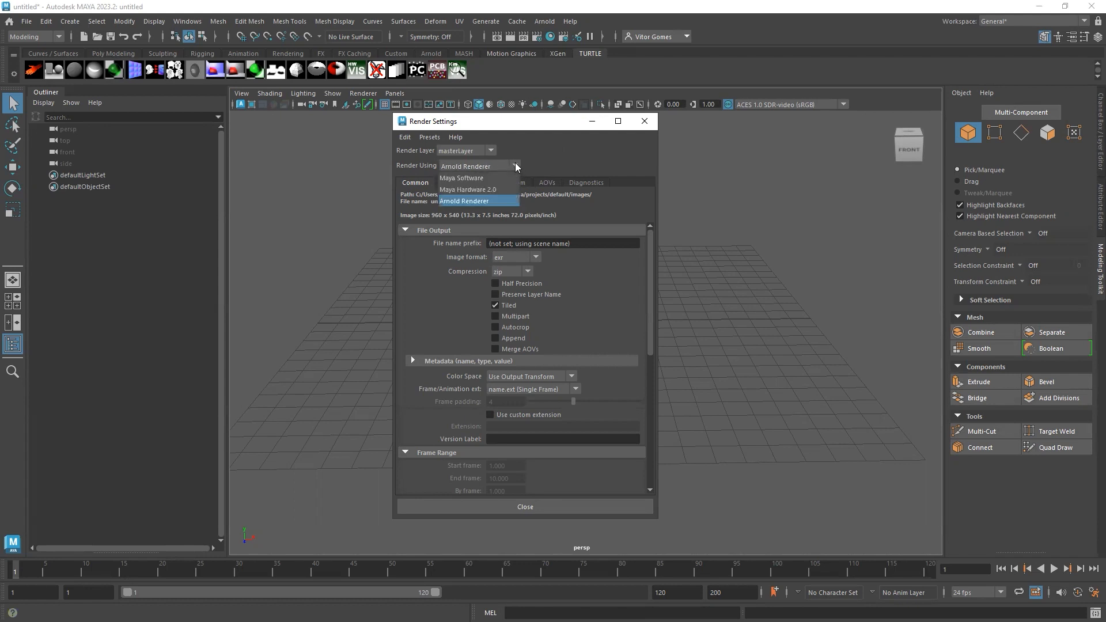
drag(509, 121, 521, 129)
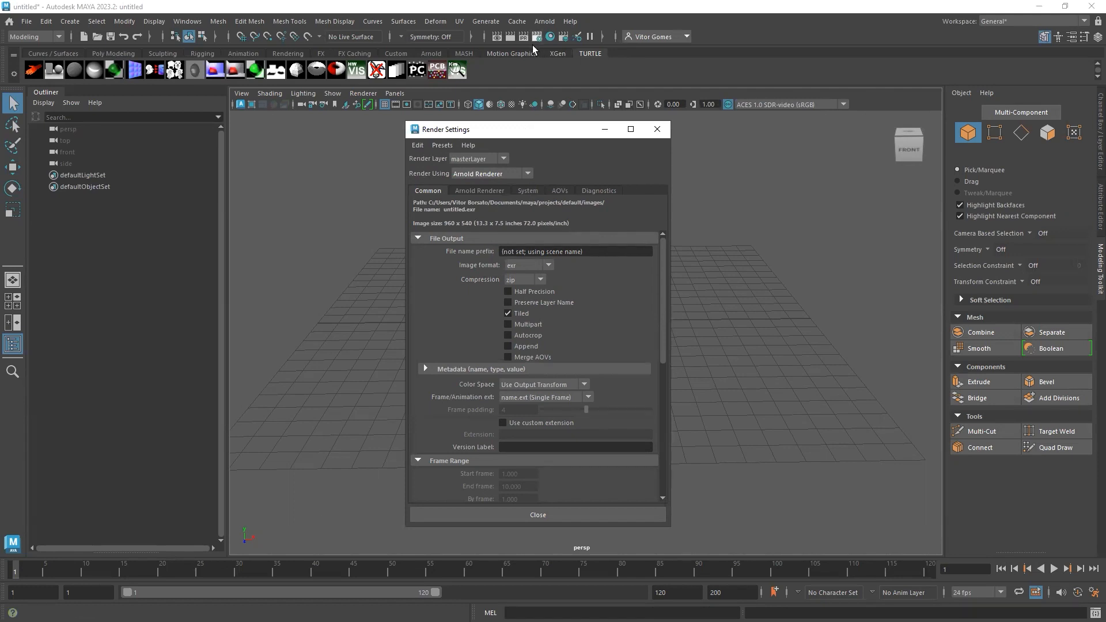
drag(525, 131, 525, 120)
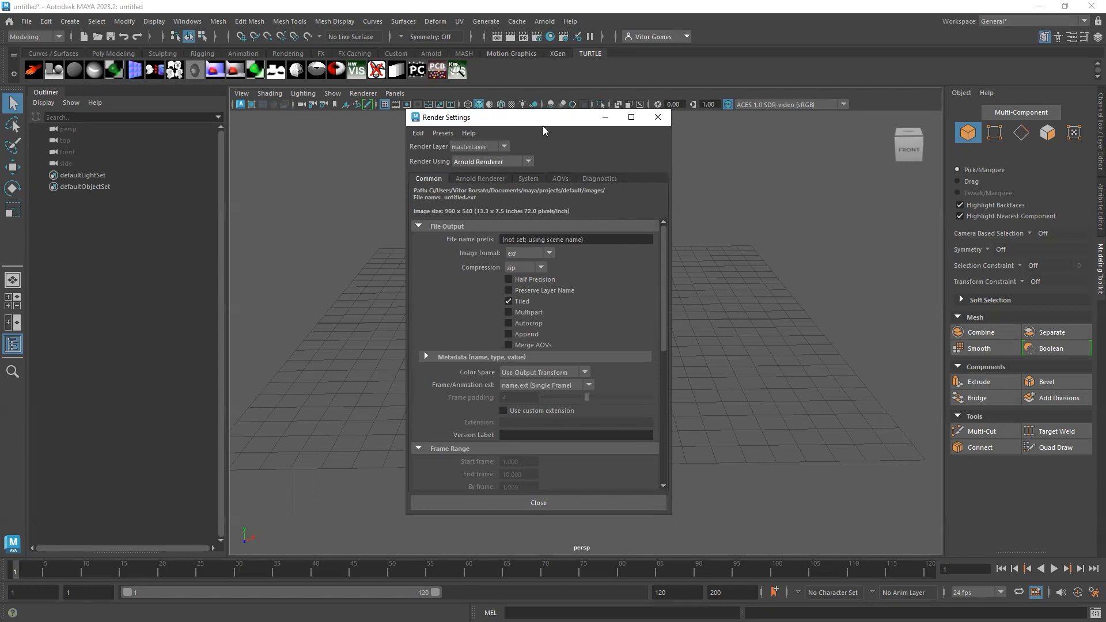
drag(525, 116, 504, 93)
click(510, 140)
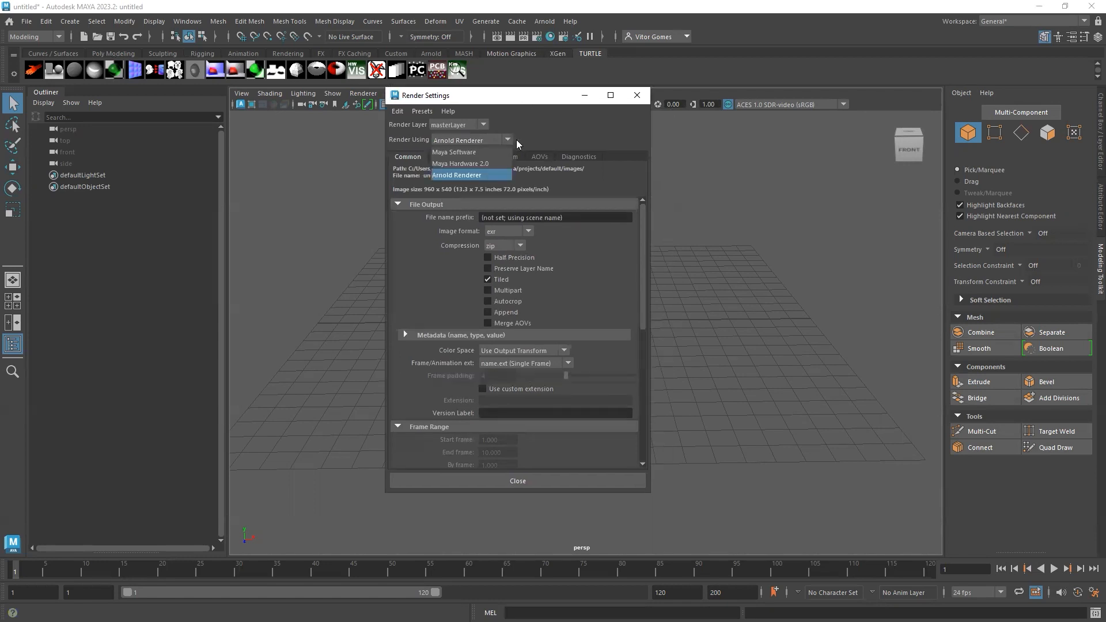
click(565, 139)
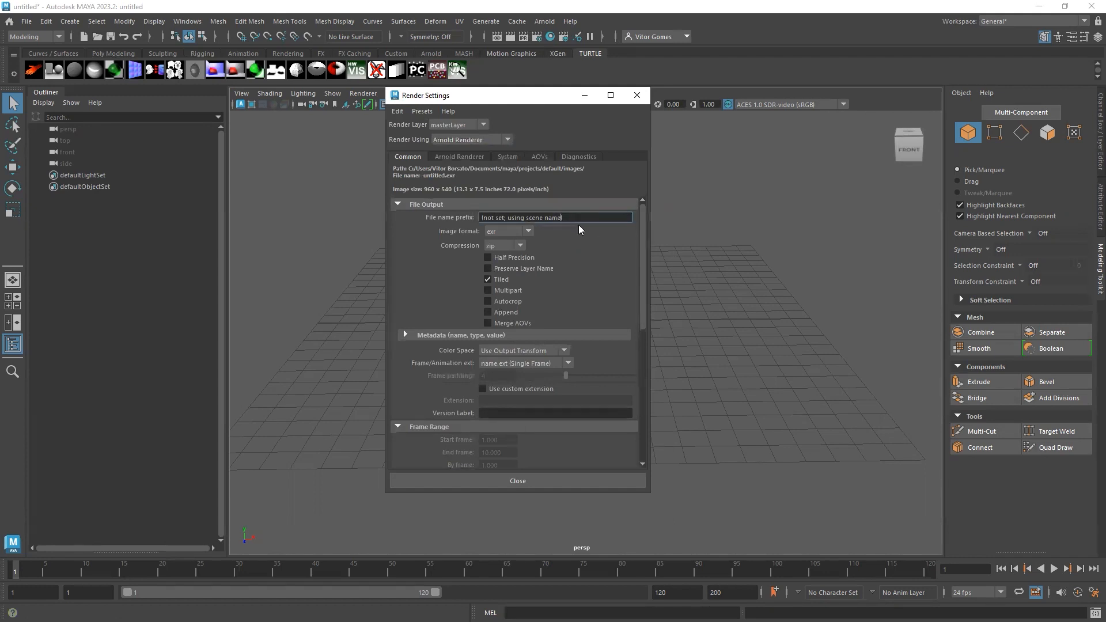
Check the file name prefix and set the render's image format to exr
drag(578, 225, 483, 219)
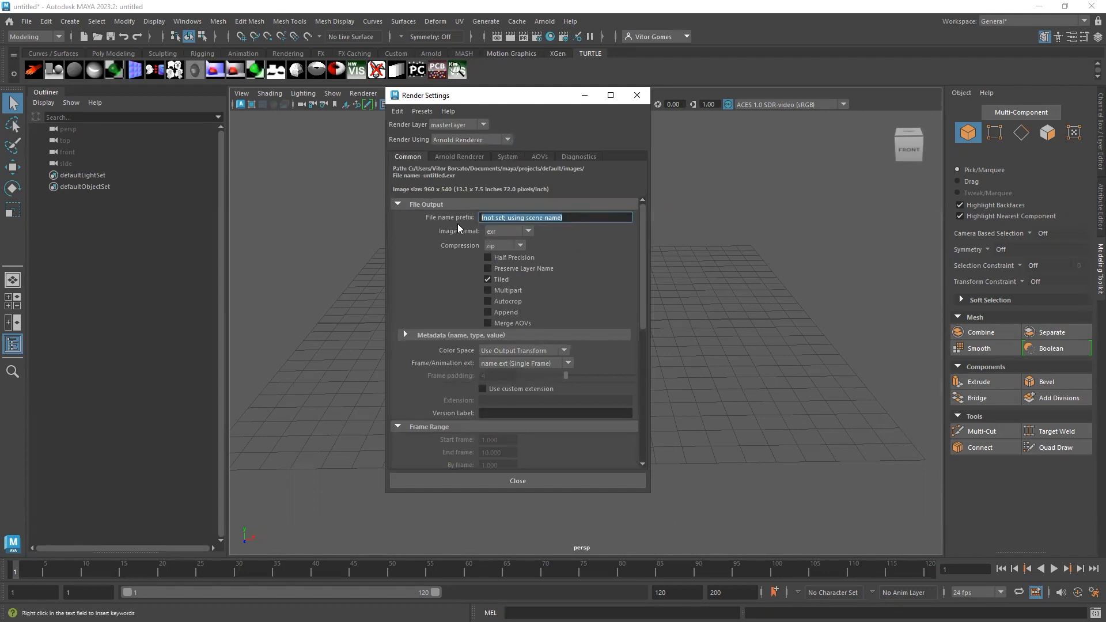
drag(572, 219, 477, 247)
click(531, 228)
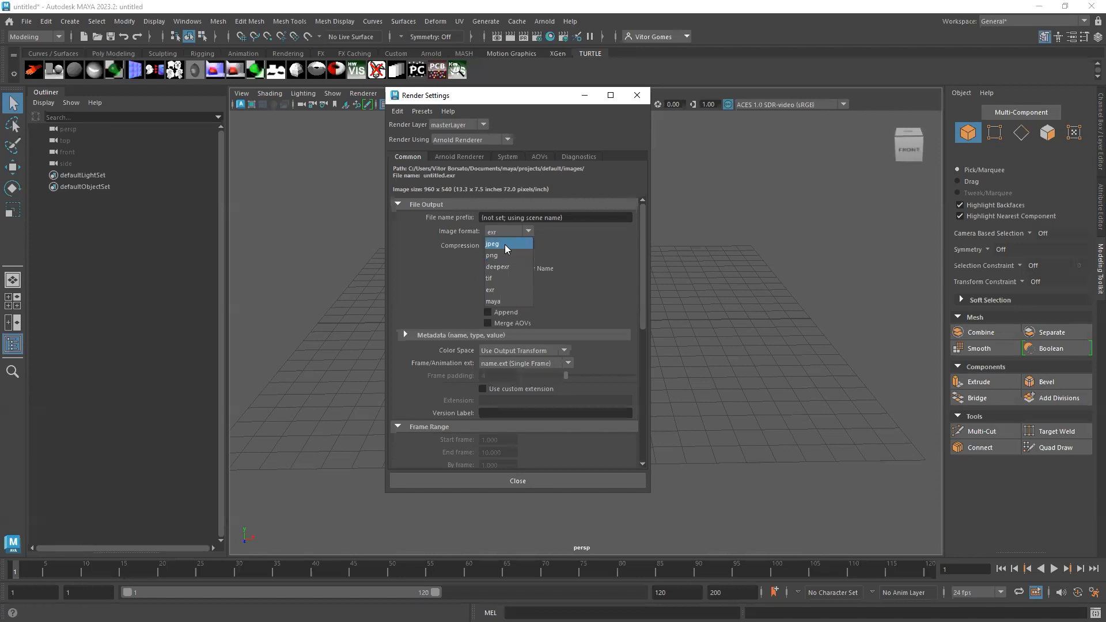
click(487, 290)
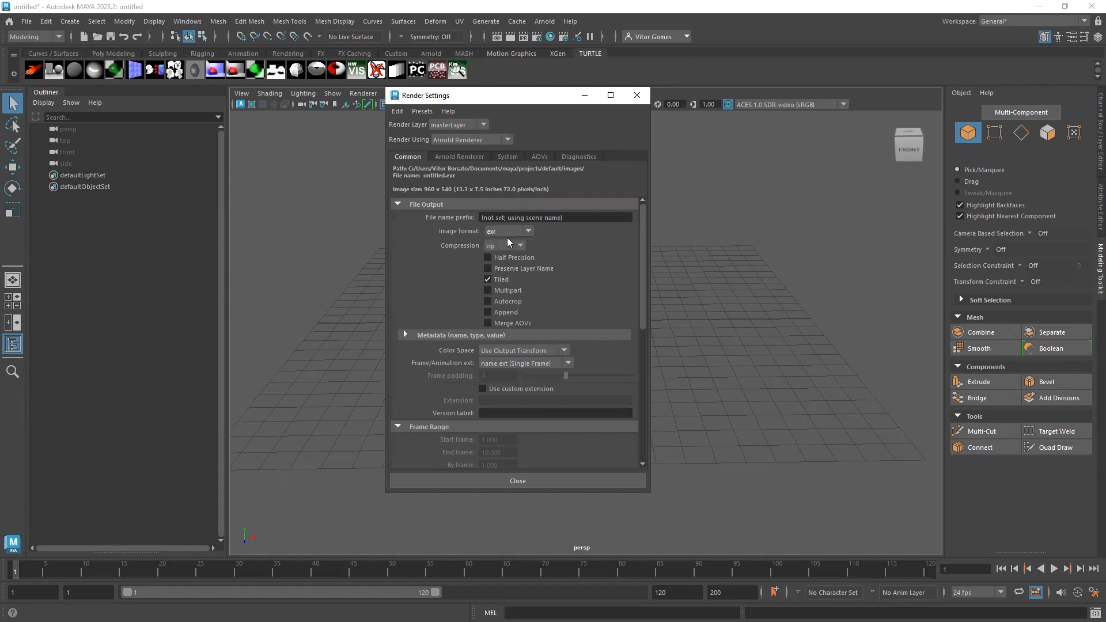
Examine the Compression and Frame/Animation ext options for the render output
click(524, 243)
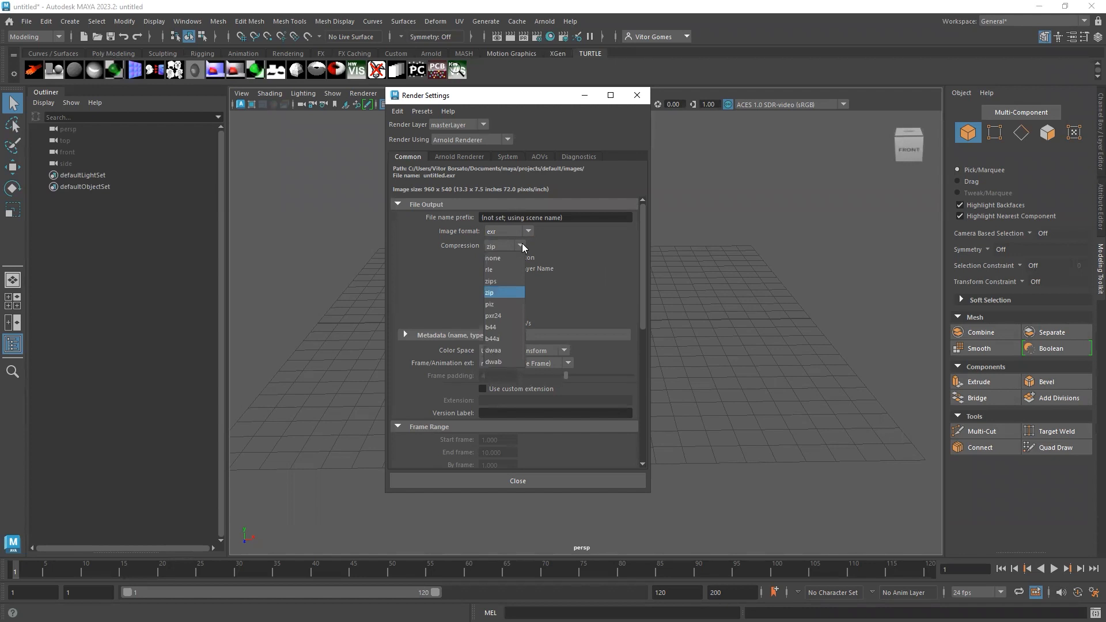
click(594, 265)
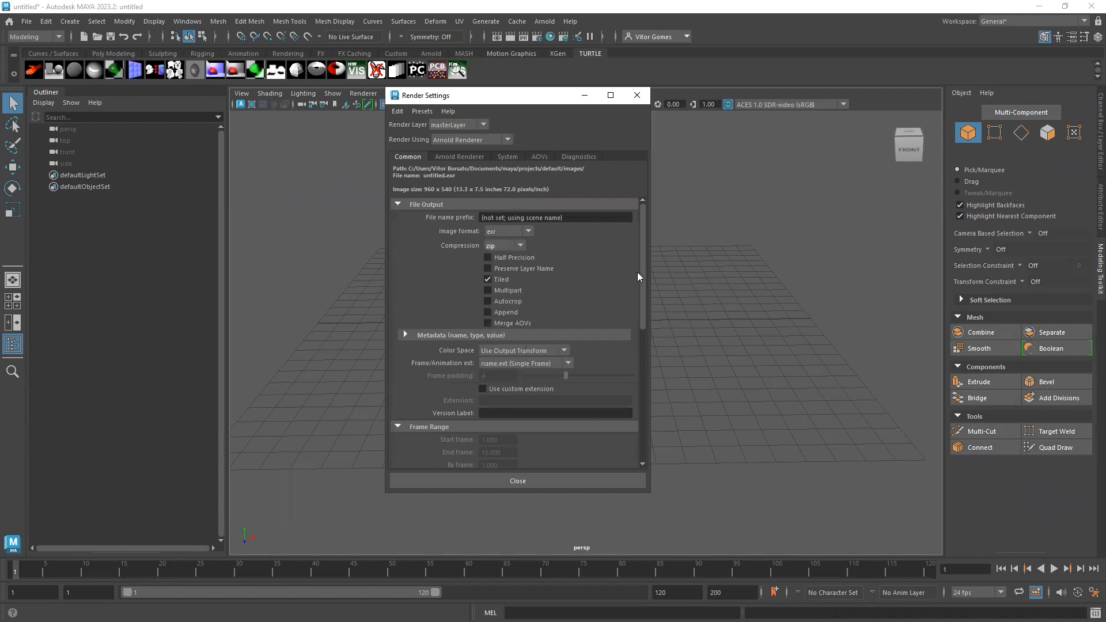
scroll(602, 265, down, 1)
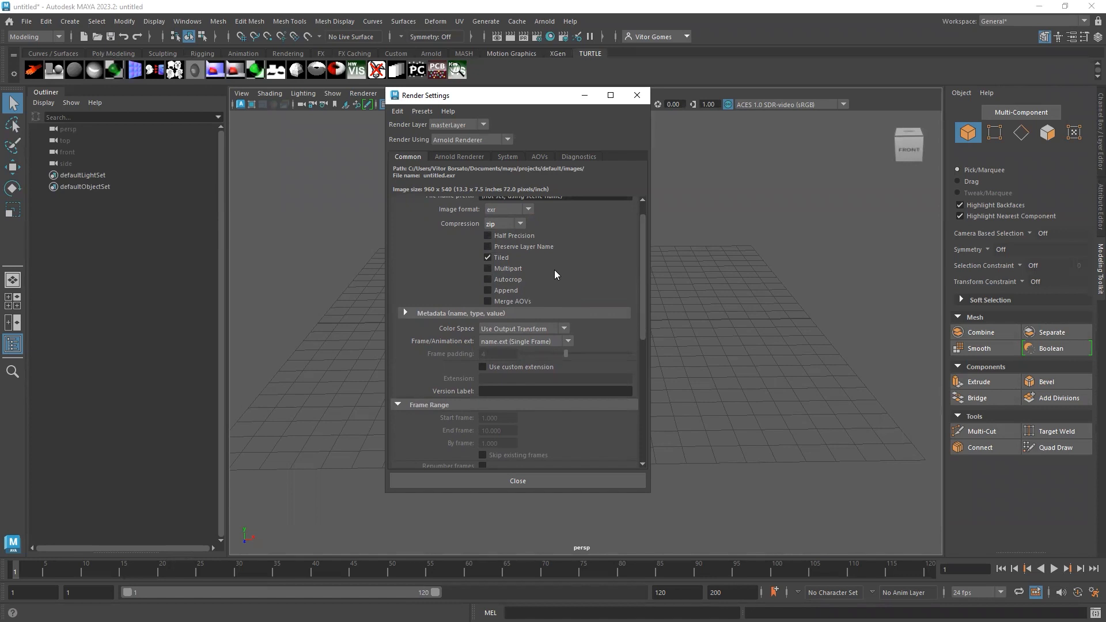
scroll(633, 299, down, 3)
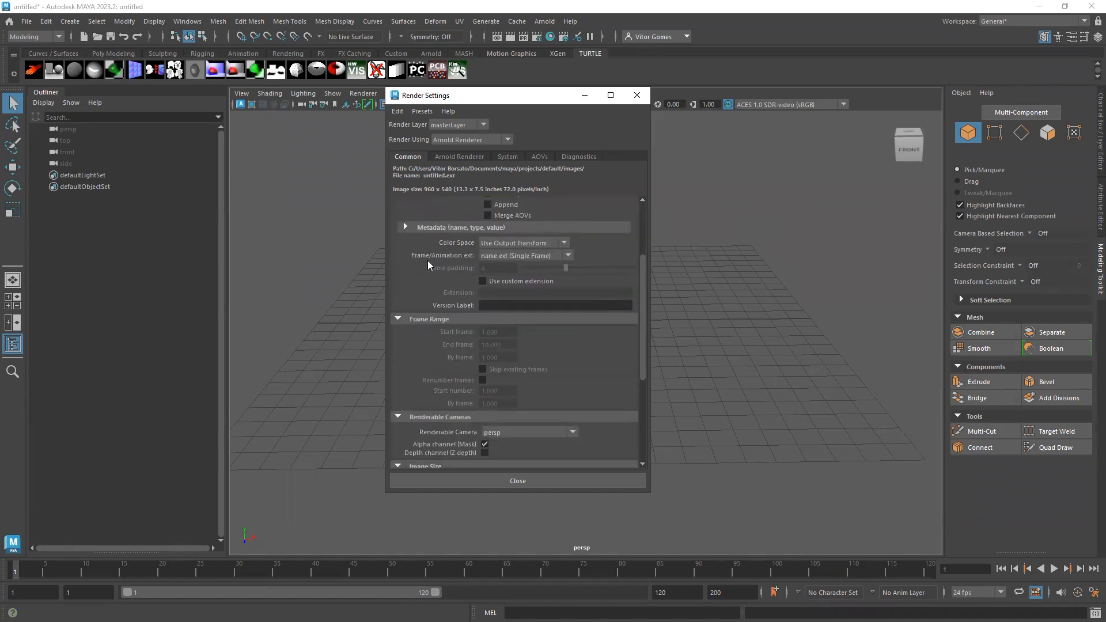
click(568, 255)
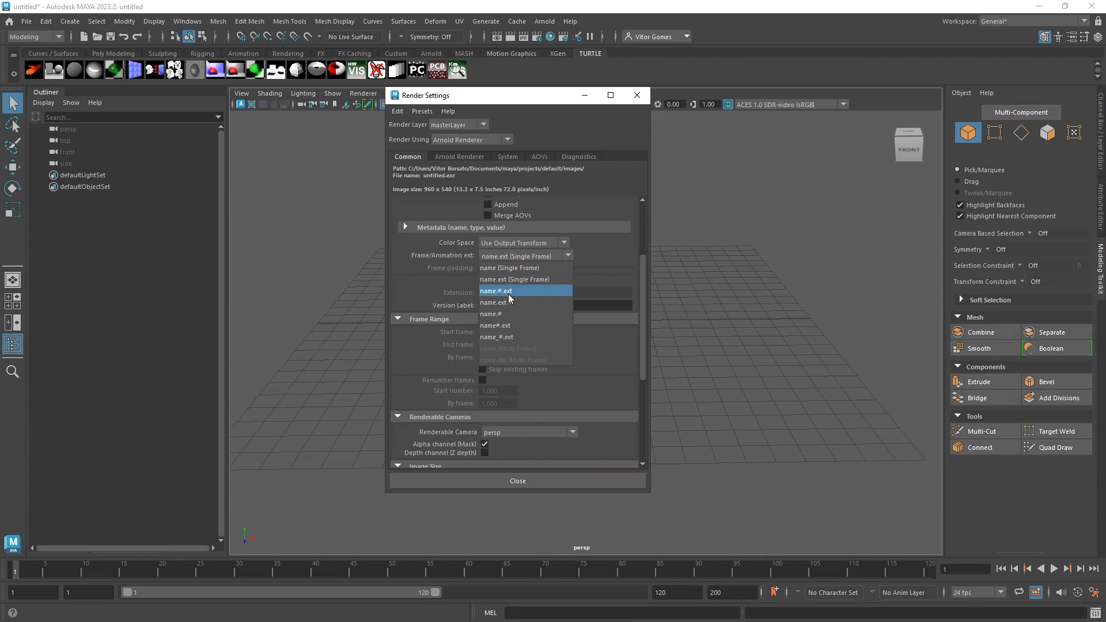
click(619, 248)
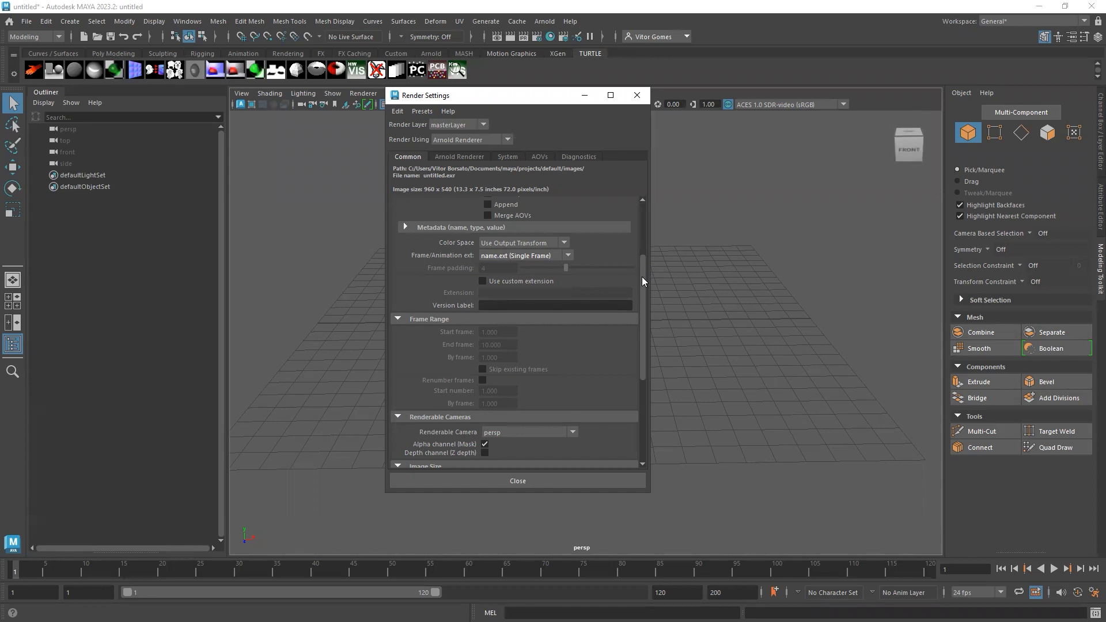
Scrub through the timeline, return to frame 1 and play back the animation range
click(15, 572)
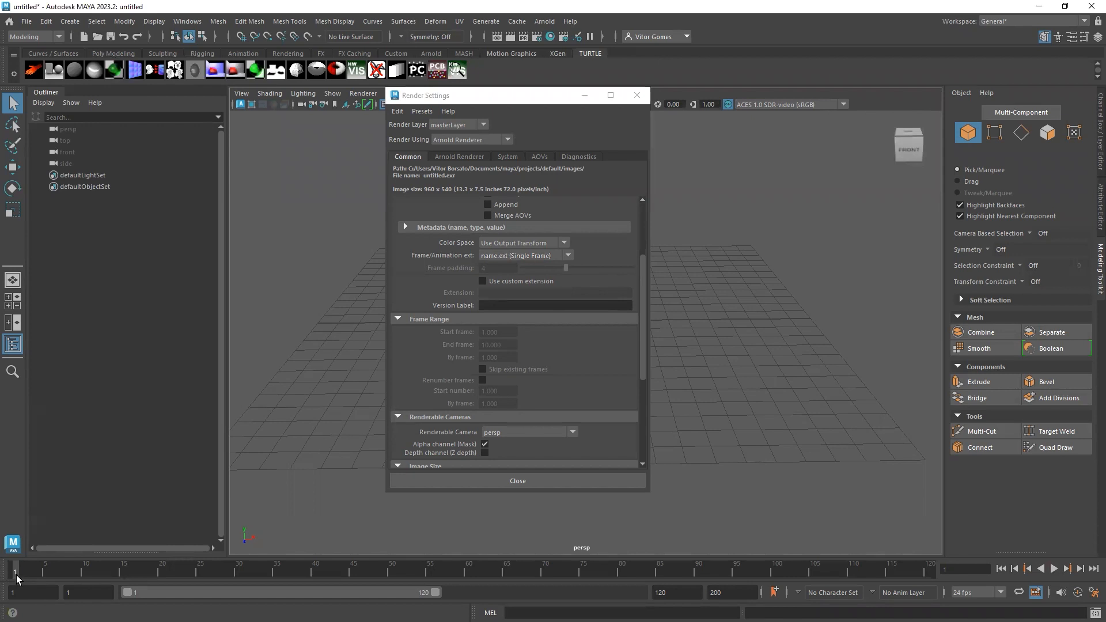
click(551, 576)
drag(554, 578, 10, 576)
key(alt+v)
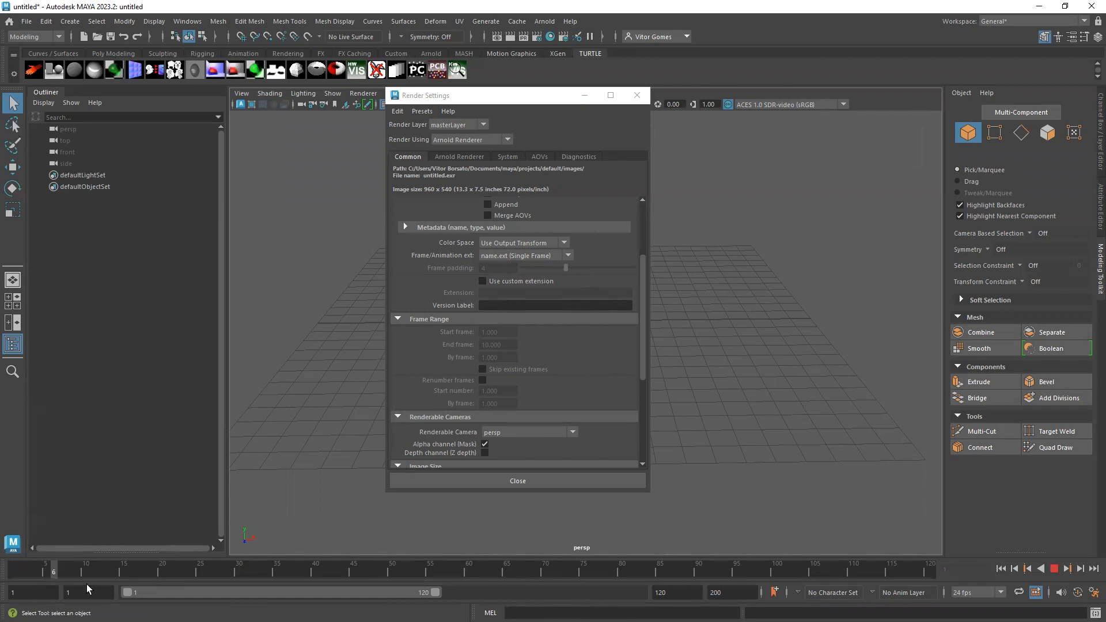
Return the timeline to frame 1 and set the render's Frame/Animation ext to name.#.ext
mouse_move(9, 583)
mouse_down()
mouse_move(33, 574)
mouse_move(9, 575)
mouse_up()
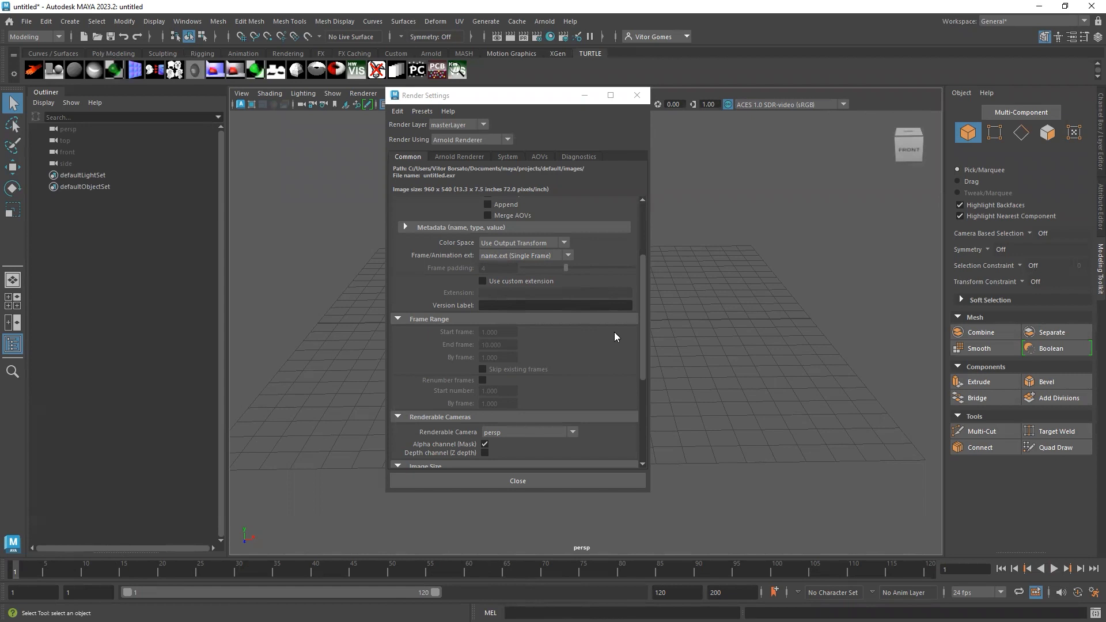
scroll(636, 323, down, 3)
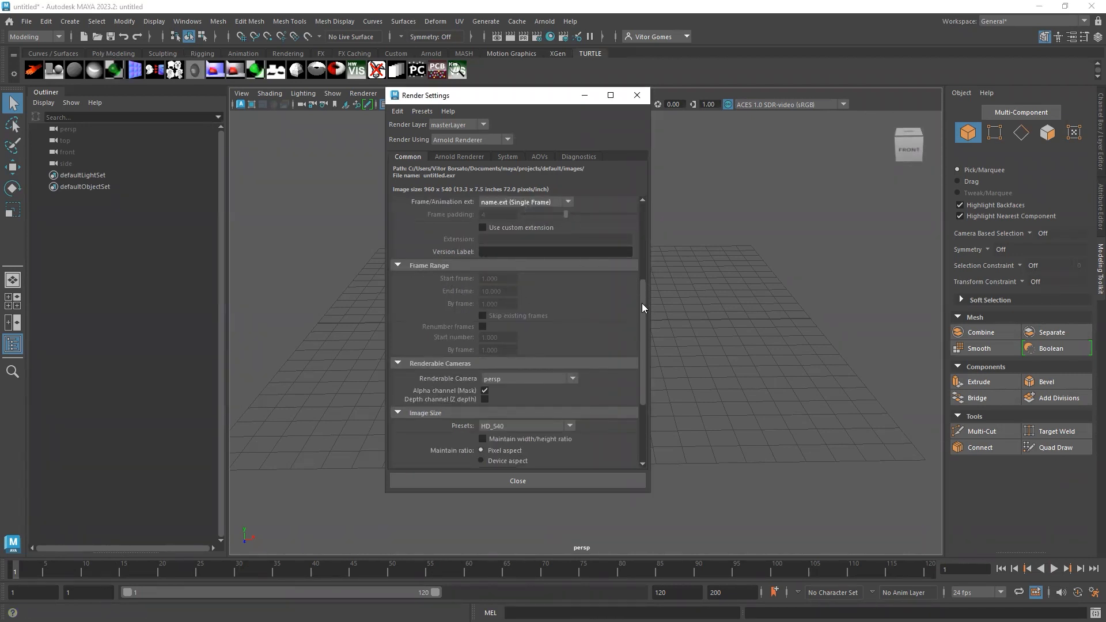
scroll(642, 308, up, 3)
click(565, 249)
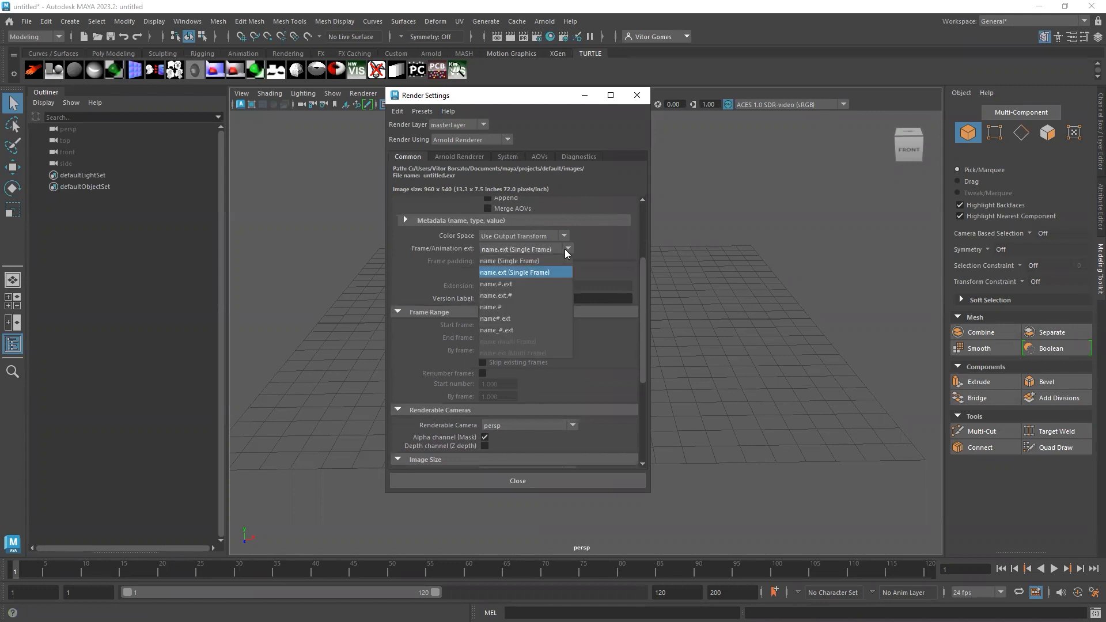
click(524, 284)
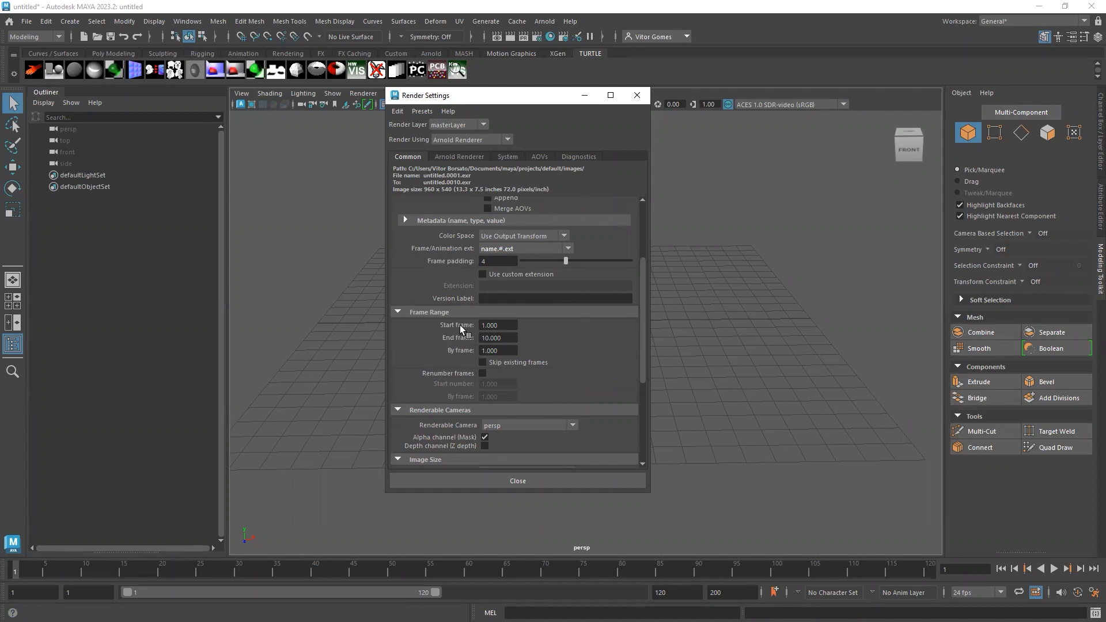
Move the timeline to frame 120 and set the End frame of the render's Frame Range to 120
click(496, 326)
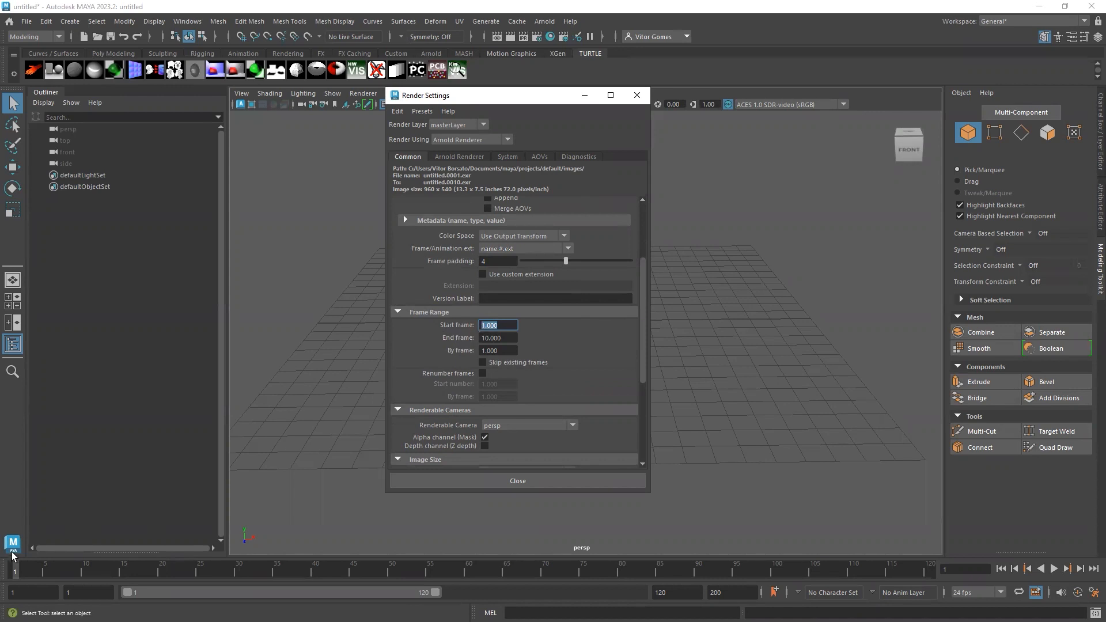
key(Tab)
drag(16, 570, 930, 575)
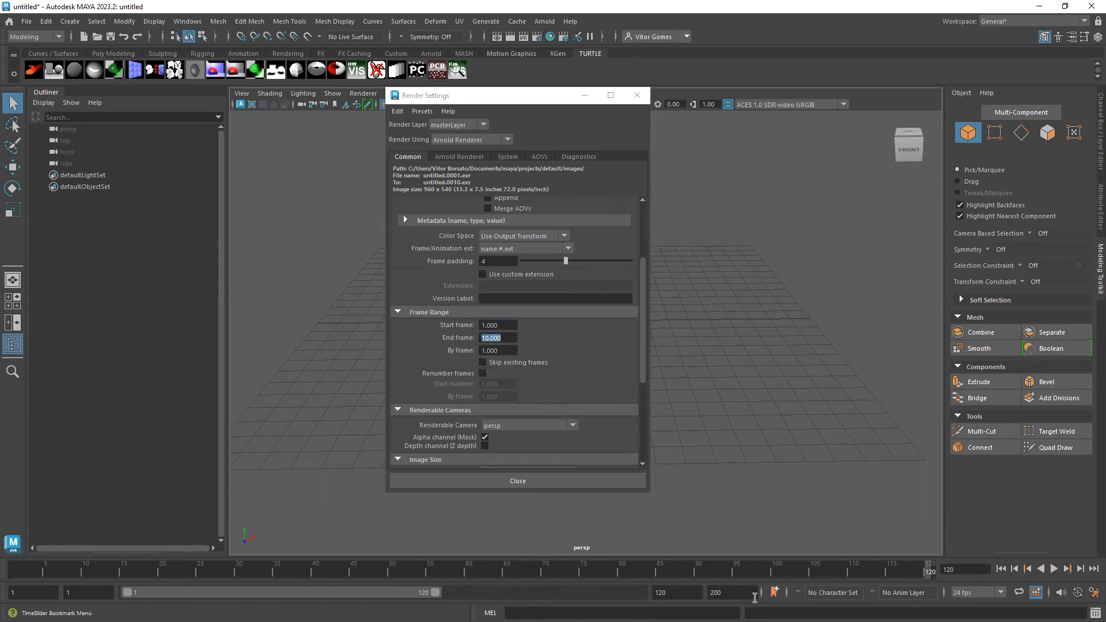
drag(507, 337, 454, 338)
text(120)
click(512, 338)
click(515, 339)
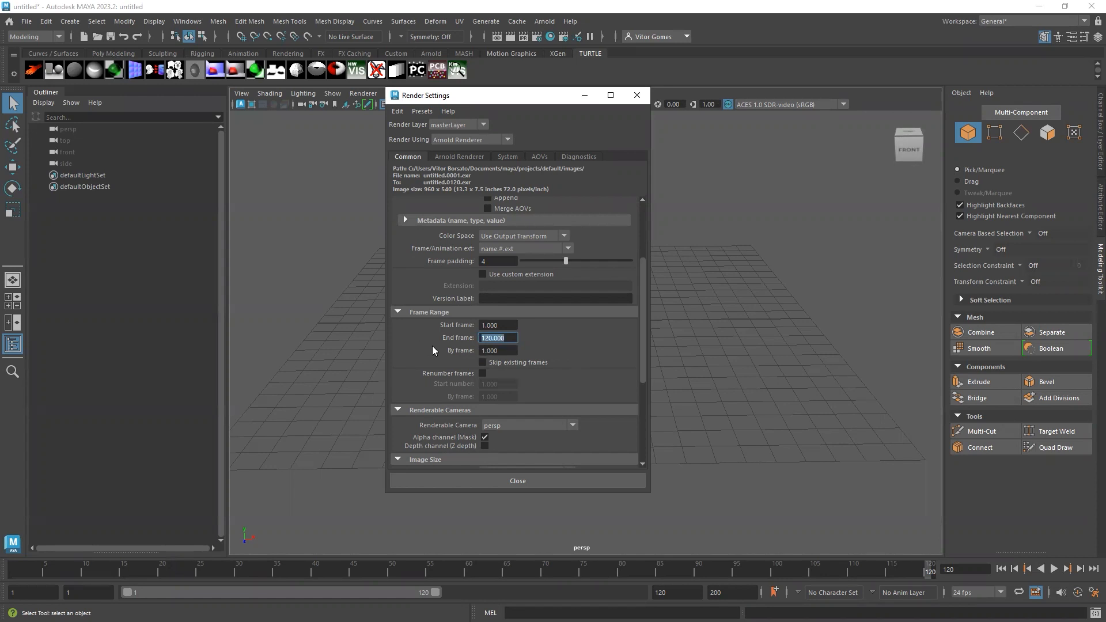
Set the Frame/Animation ext to name.ext (Single Frame) and choose persp as the Renderable Camera
click(563, 247)
click(523, 274)
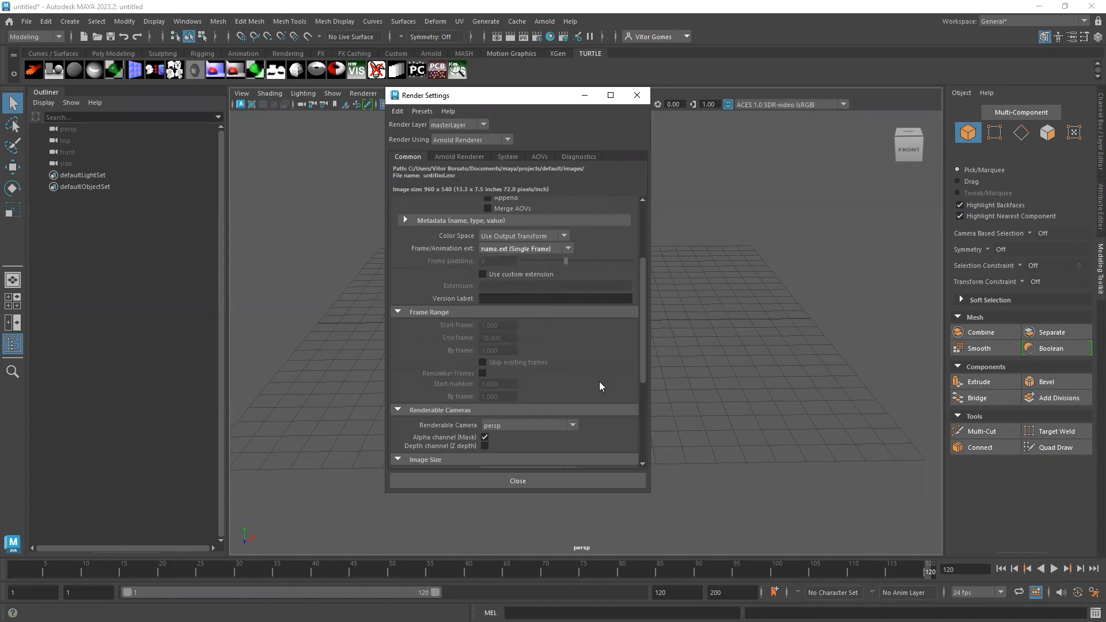
drag(642, 361, 643, 430)
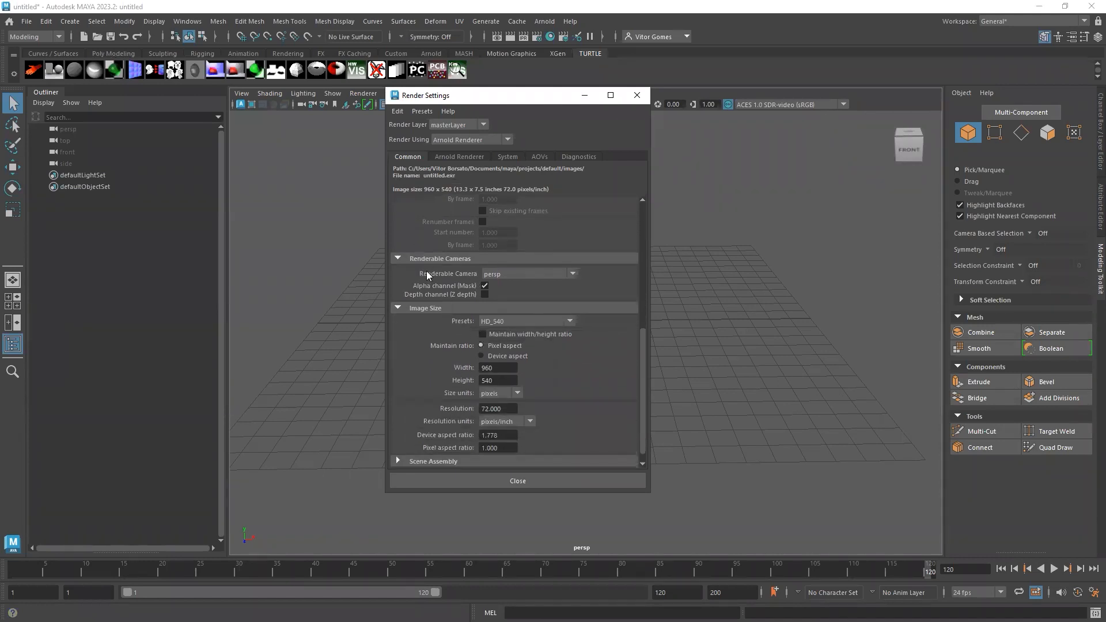
click(573, 274)
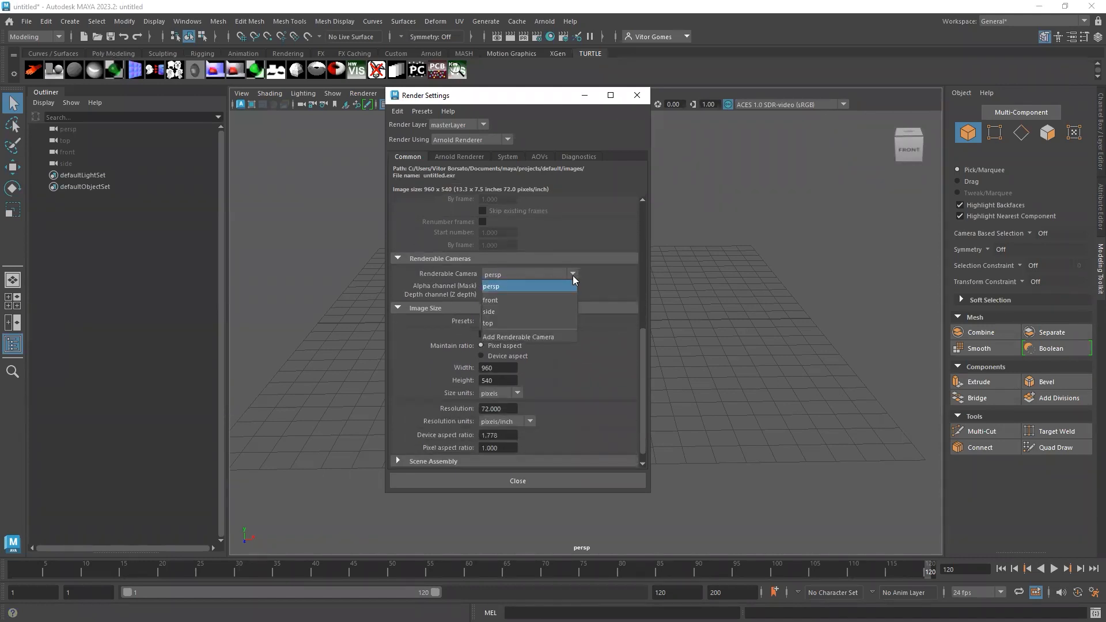
click(524, 289)
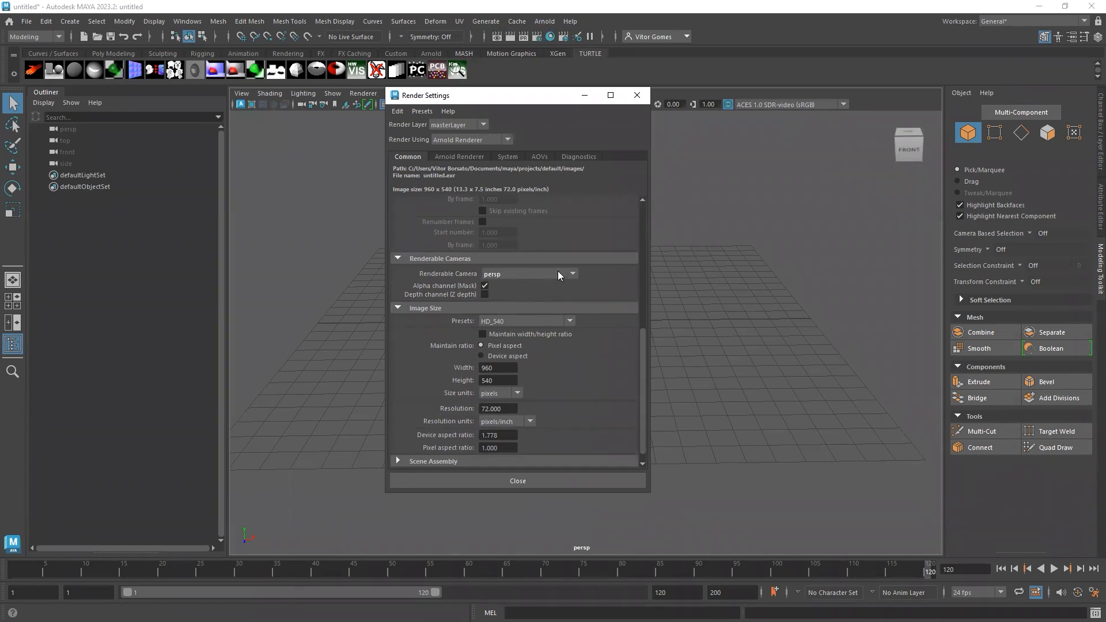
click(574, 274)
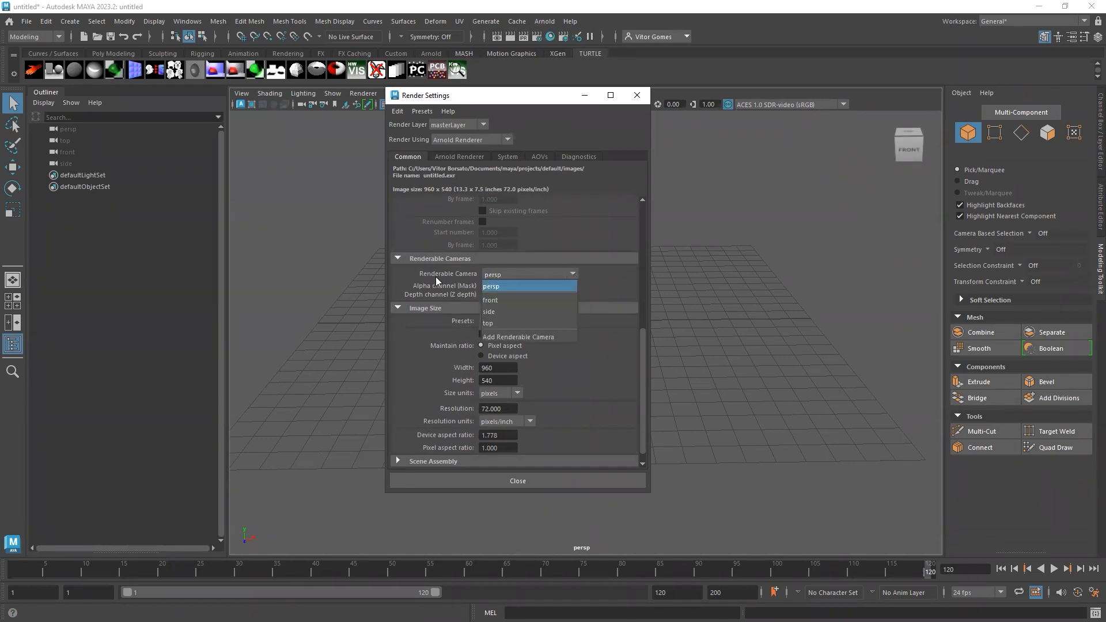
click(605, 279)
Look through the Image Size presets and set the render's preset to 3k_Square
scroll(645, 347, down, 1)
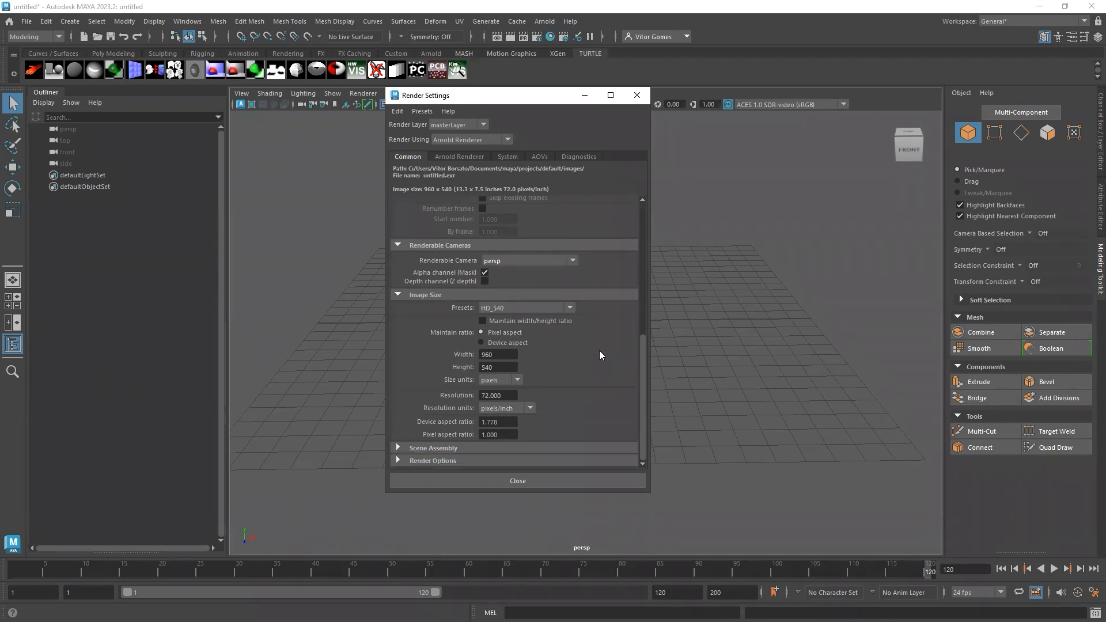
click(570, 308)
click(597, 345)
click(502, 356)
key(Tab)
click(570, 309)
scroll(573, 351, down, 1)
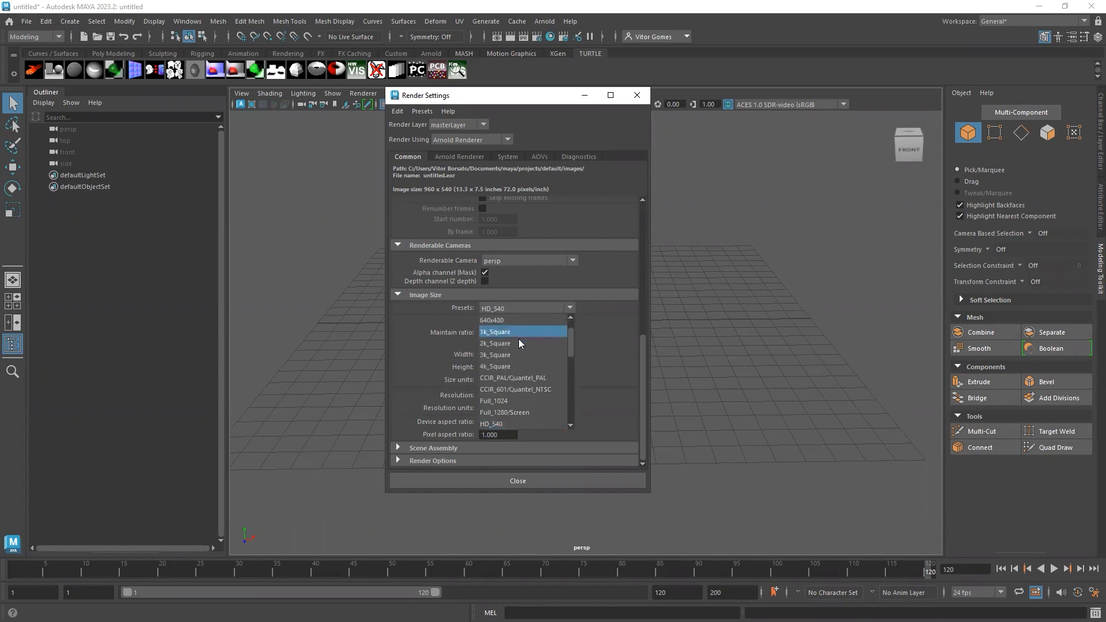
scroll(569, 357, down, 2)
scroll(571, 363, up, 3)
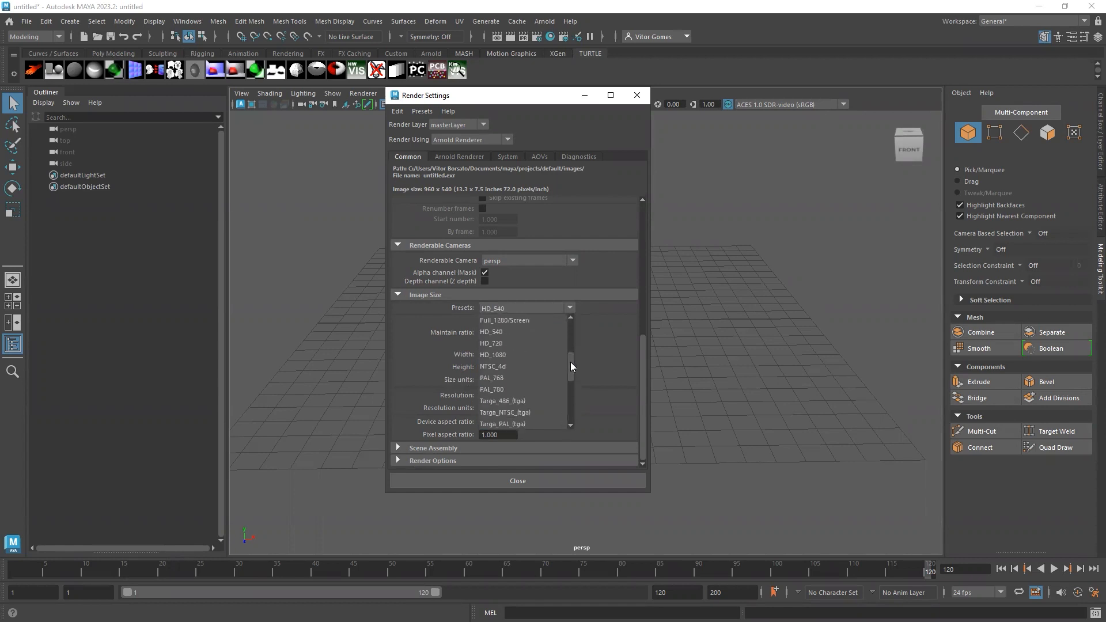
click(514, 344)
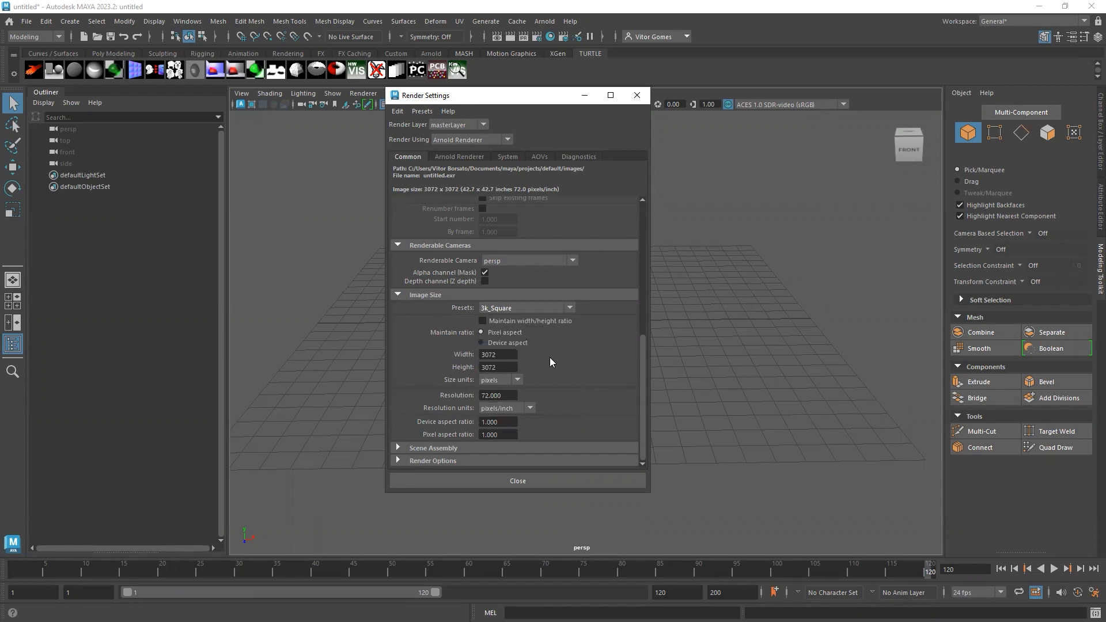
Check the Width and Height values and set the Image Size preset to 4k_Square
click(499, 354)
key(Tab)
click(564, 310)
click(520, 355)
click(490, 355)
click(486, 367)
click(549, 307)
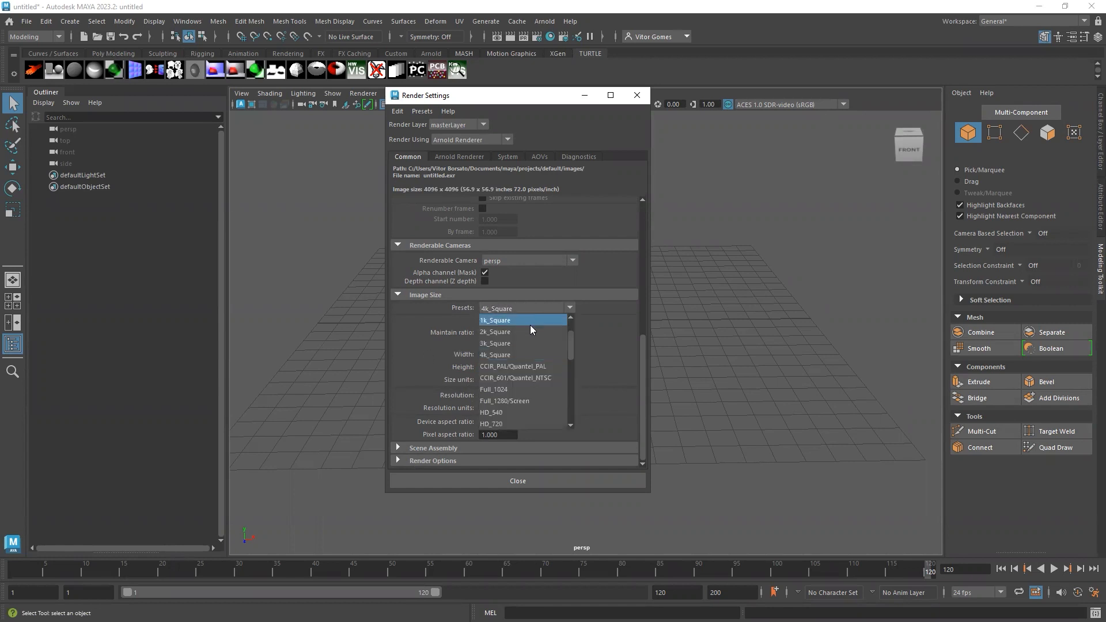
click(607, 352)
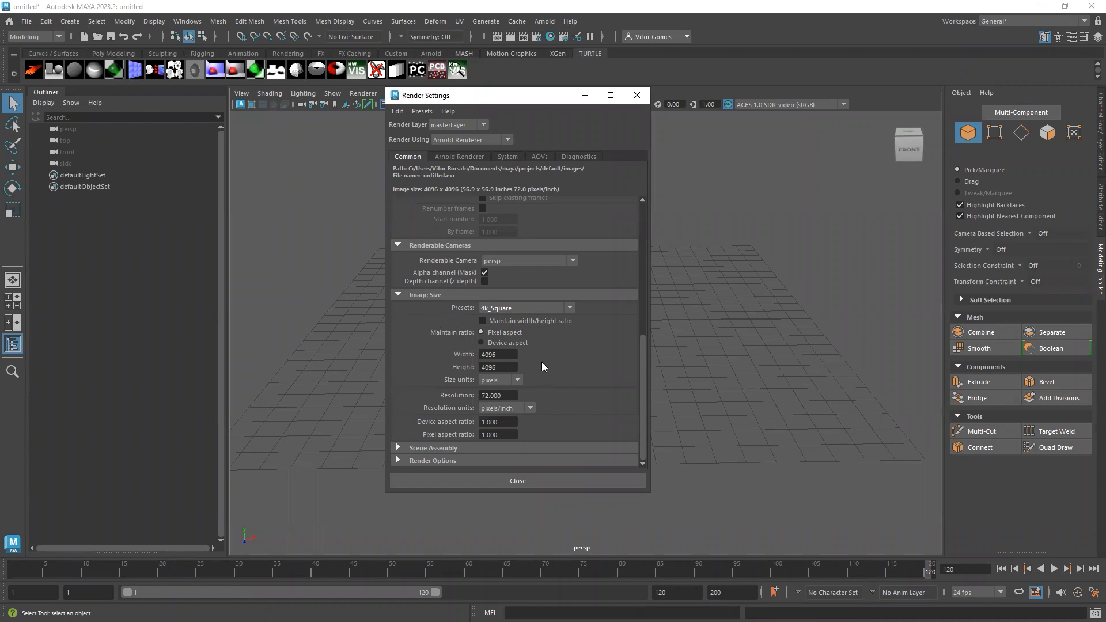
Try the 1k_Square and 2k_Square presets for the render's Image Size
click(568, 309)
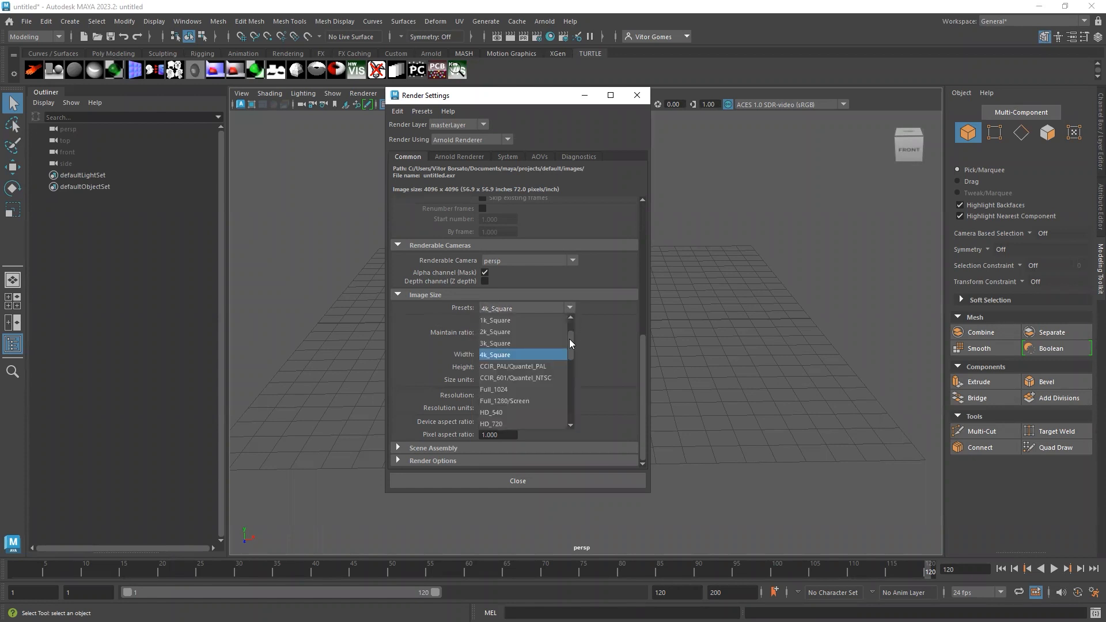
drag(570, 340, 570, 329)
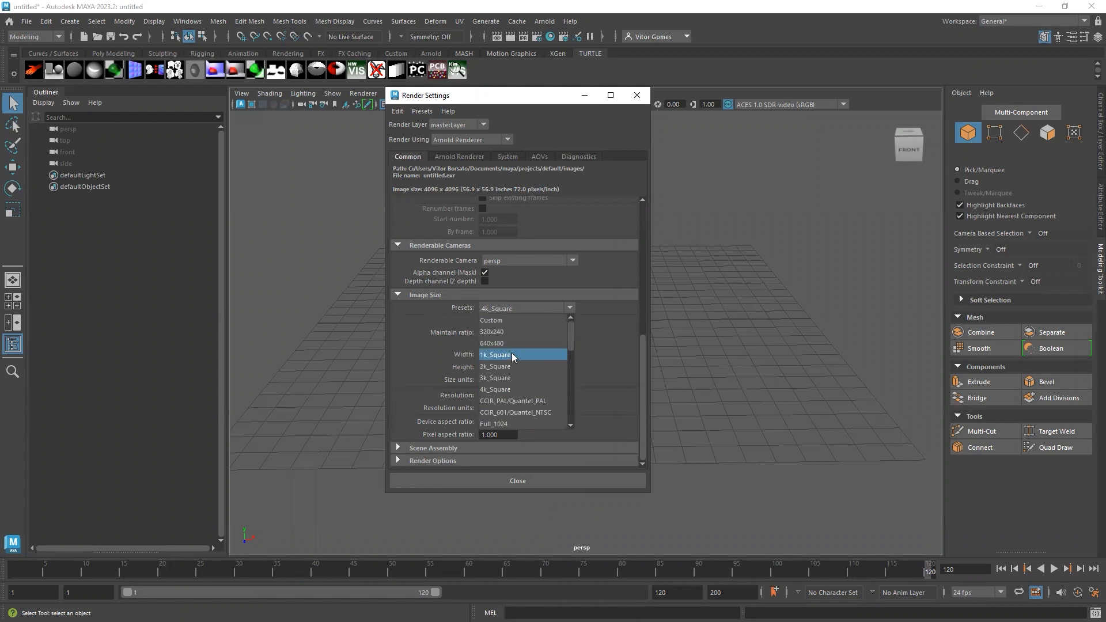
click(516, 355)
click(568, 308)
click(551, 355)
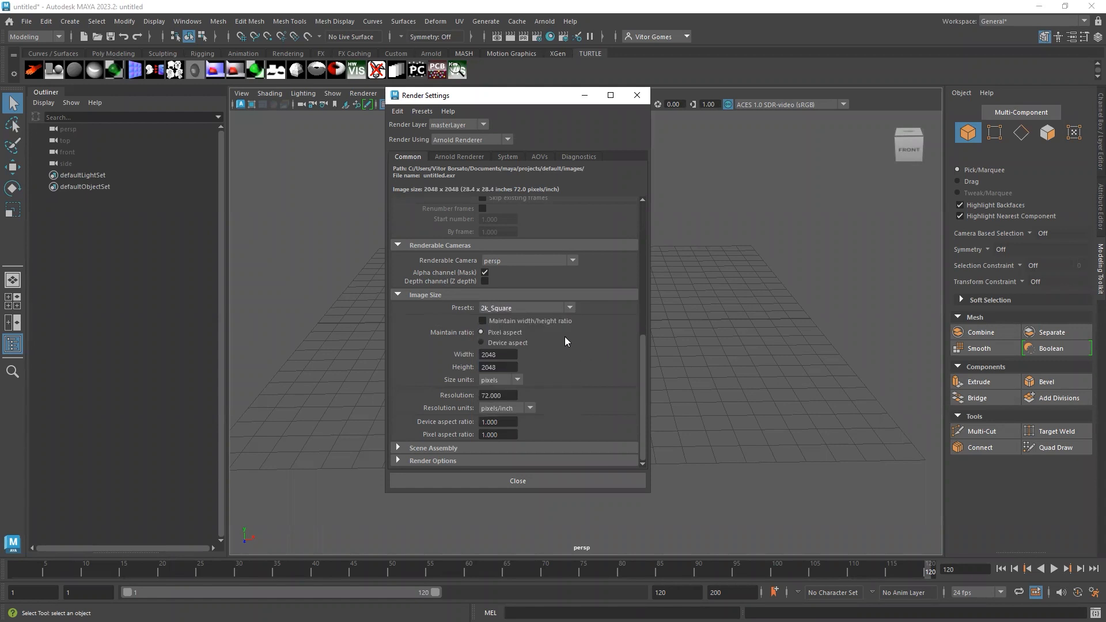
Set the render's Image Size preset to 1k_Square
click(569, 307)
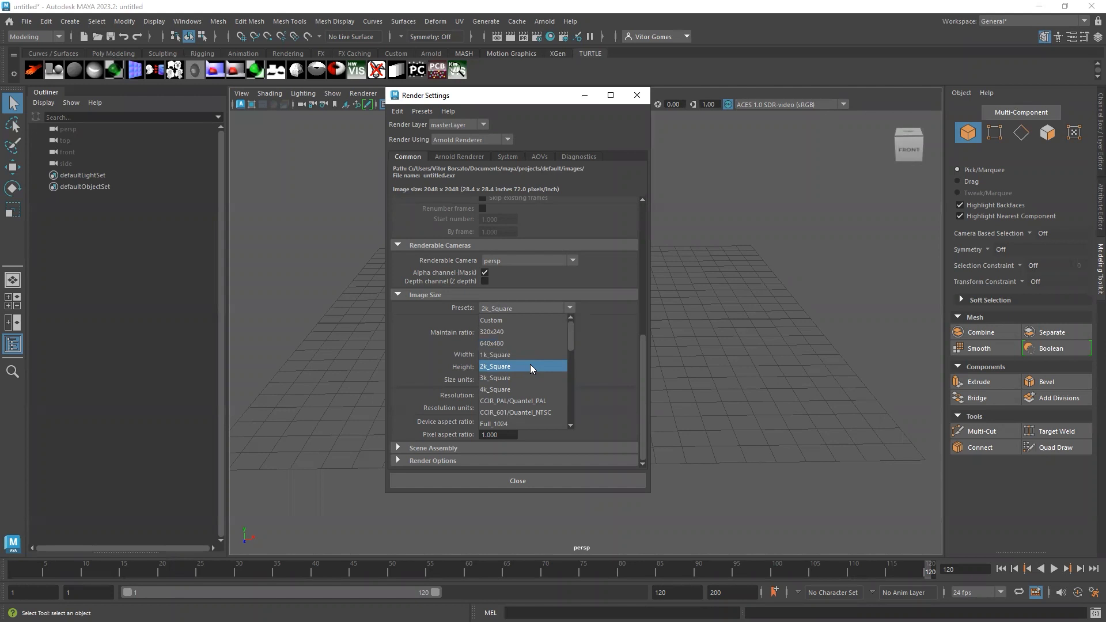
click(601, 357)
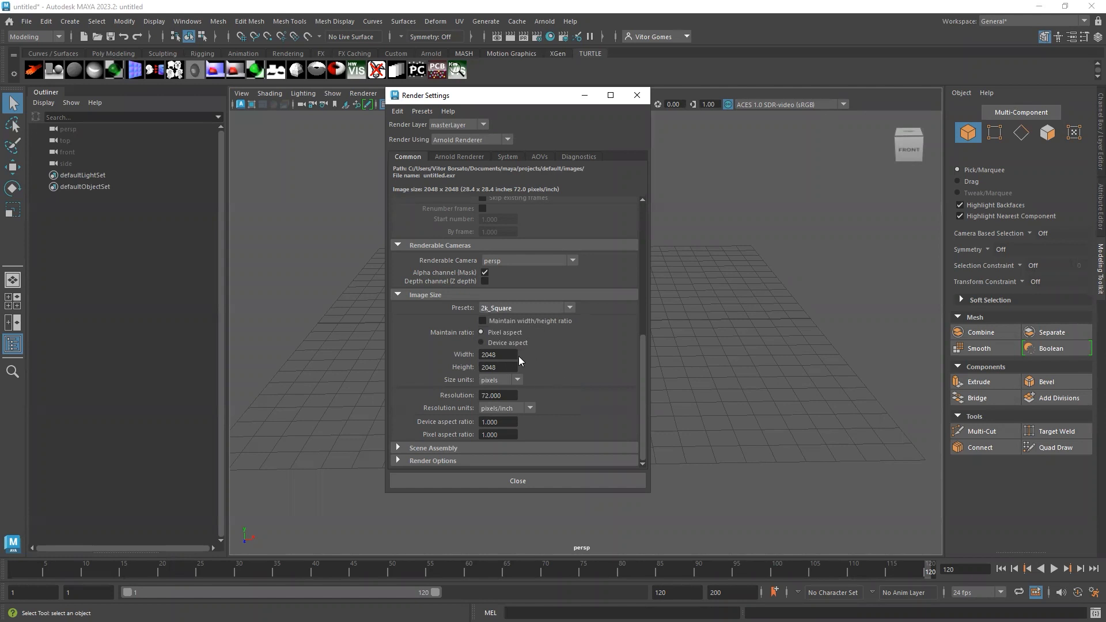
click(571, 307)
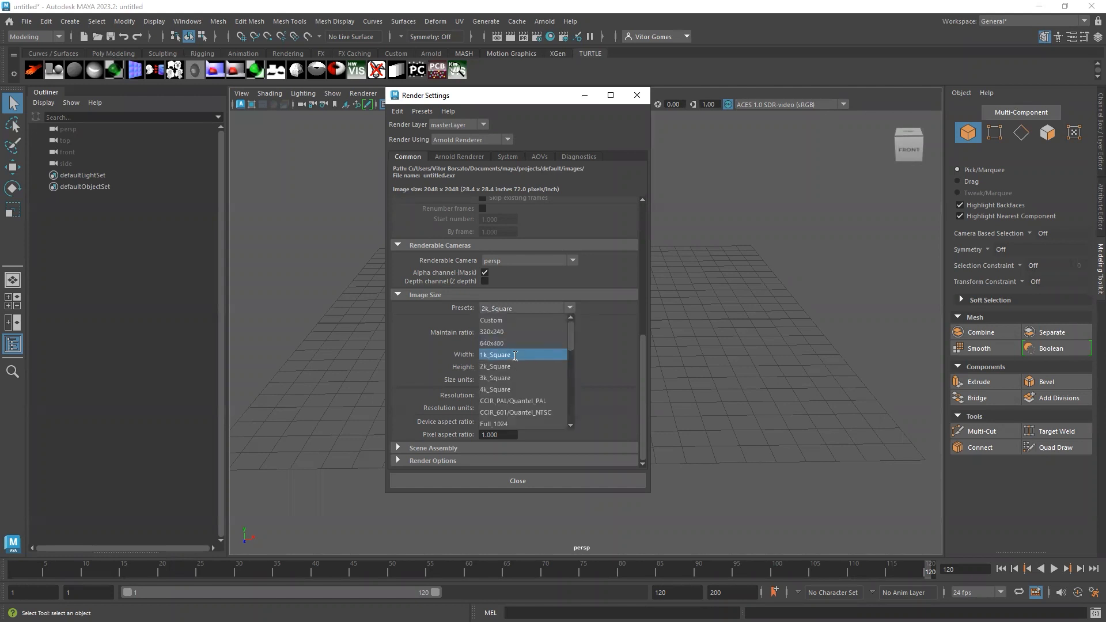
click(515, 356)
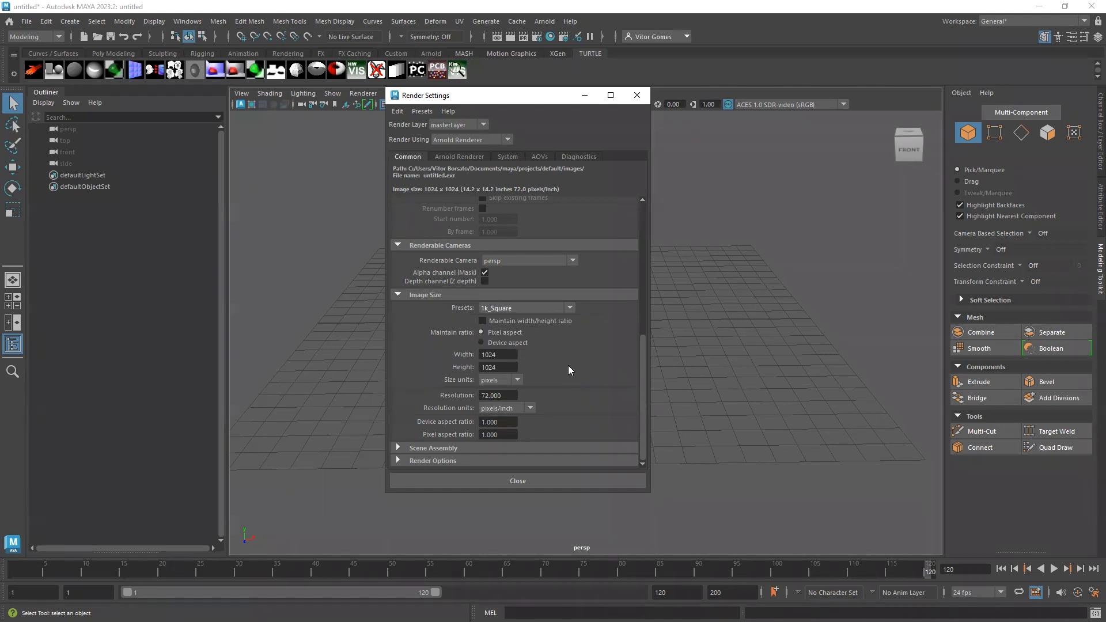
Examine the Scene Assembly settings and the pre- and post-render MEL fields in Render Options, and collapse both sections again
drag(643, 390, 639, 414)
click(397, 448)
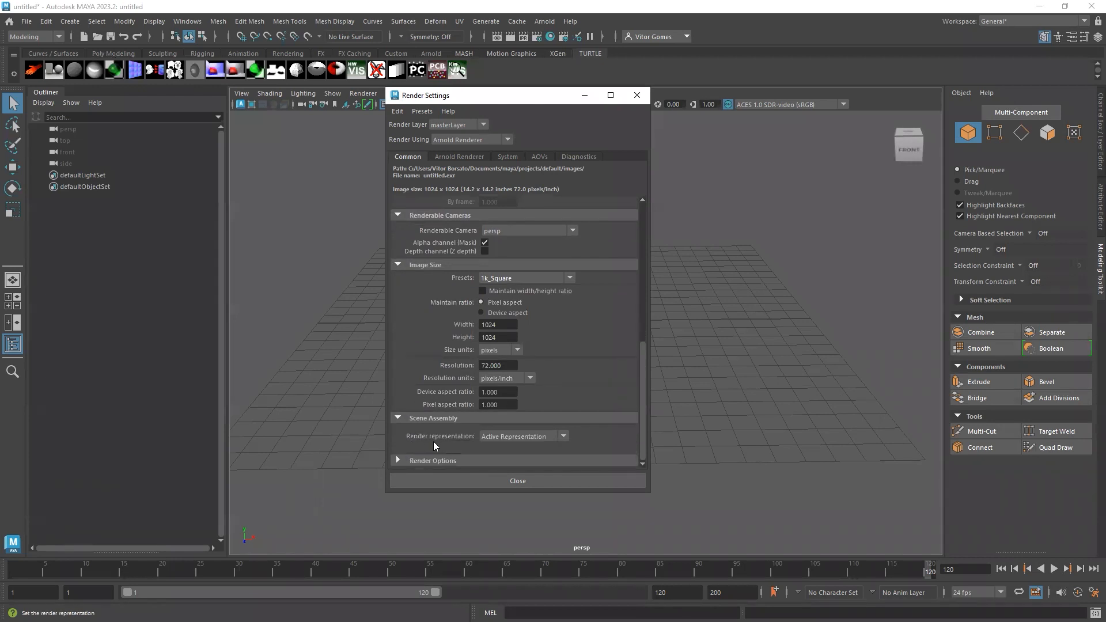
click(408, 458)
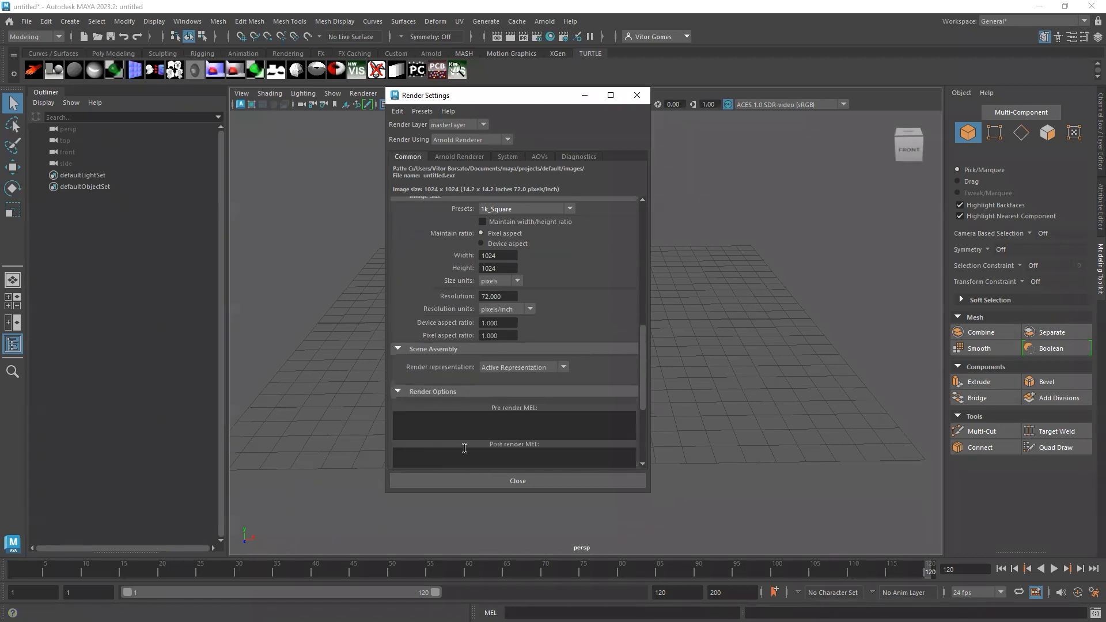
scroll(464, 449, down, 3)
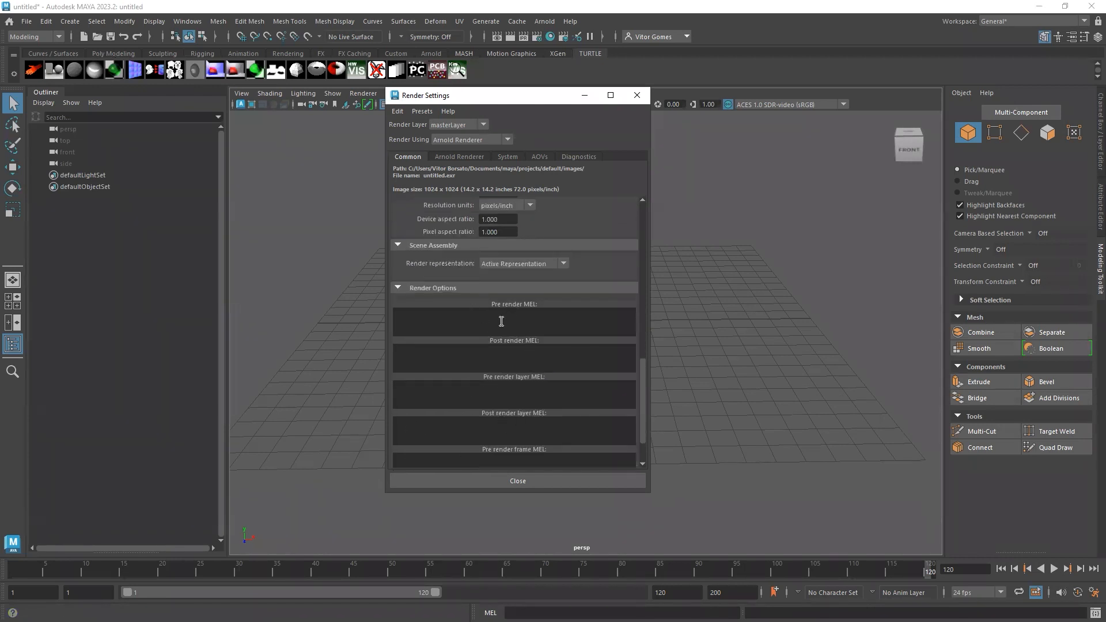
click(558, 325)
scroll(570, 398, down, 2)
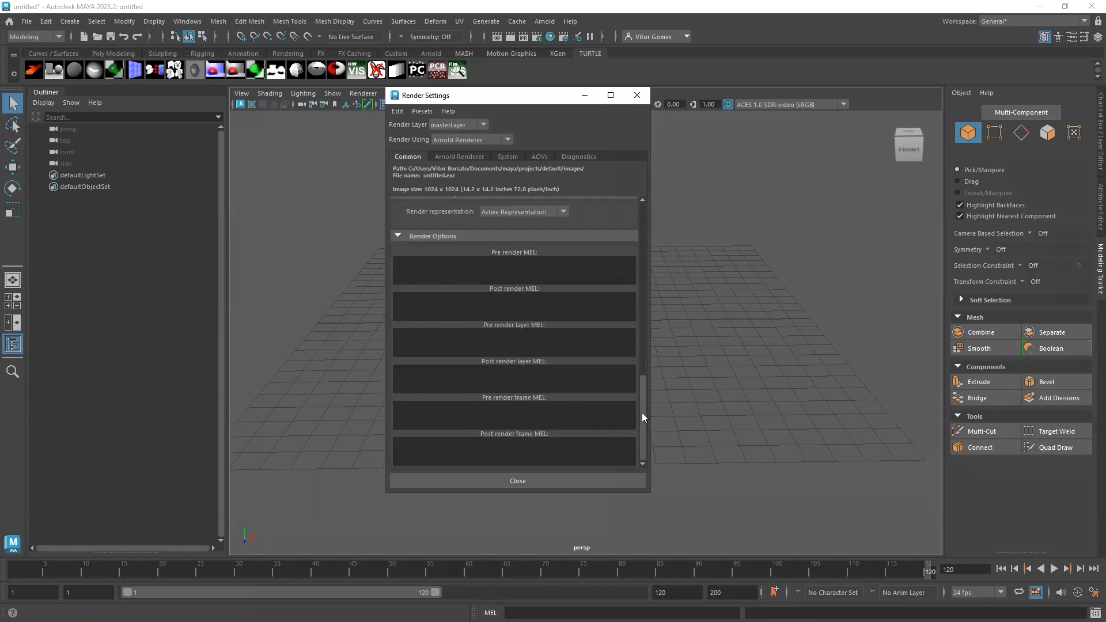
scroll(642, 413, up, 5)
click(397, 419)
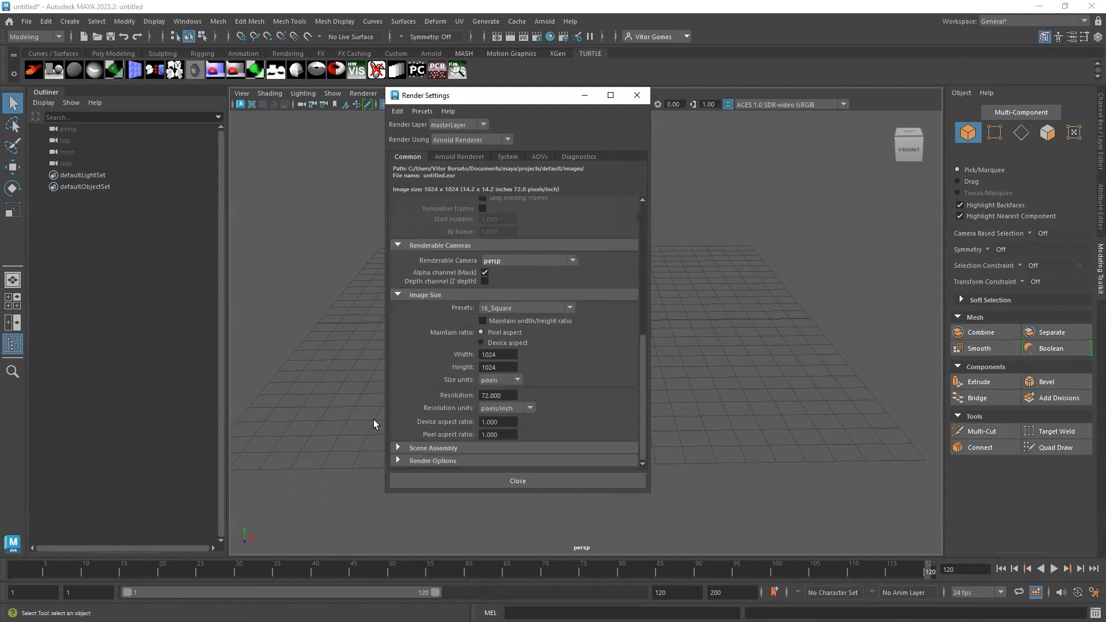
Review the File Output settings, including the file name prefix, image format and compression
drag(641, 392, 639, 266)
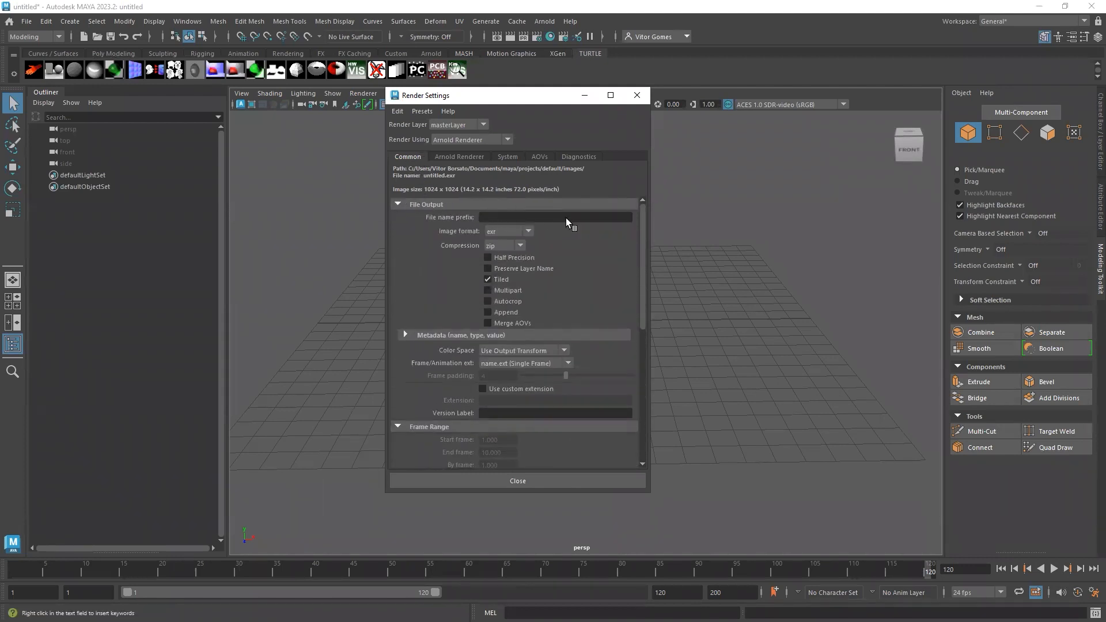
click(504, 218)
mouse_move(643, 244)
mouse_down()
mouse_move(646, 380)
mouse_move(626, 245)
mouse_up()
drag(630, 292, 624, 255)
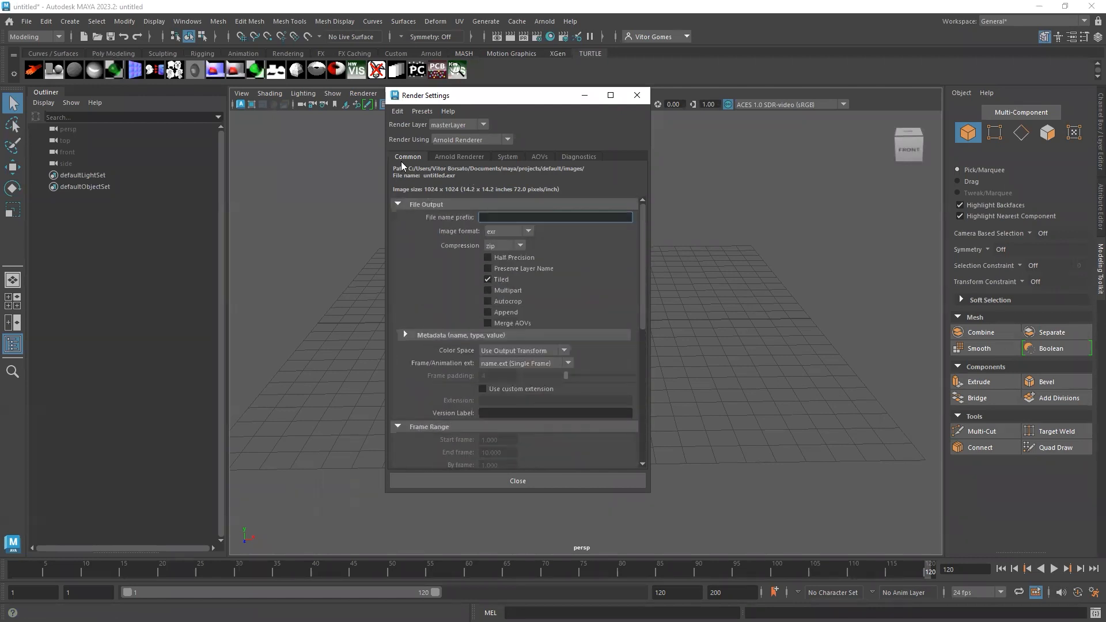
Set the Arnold Camera (AA), Diffuse, Specular, Transmission, SSS and Volume Indirect samples to 12 each
click(455, 157)
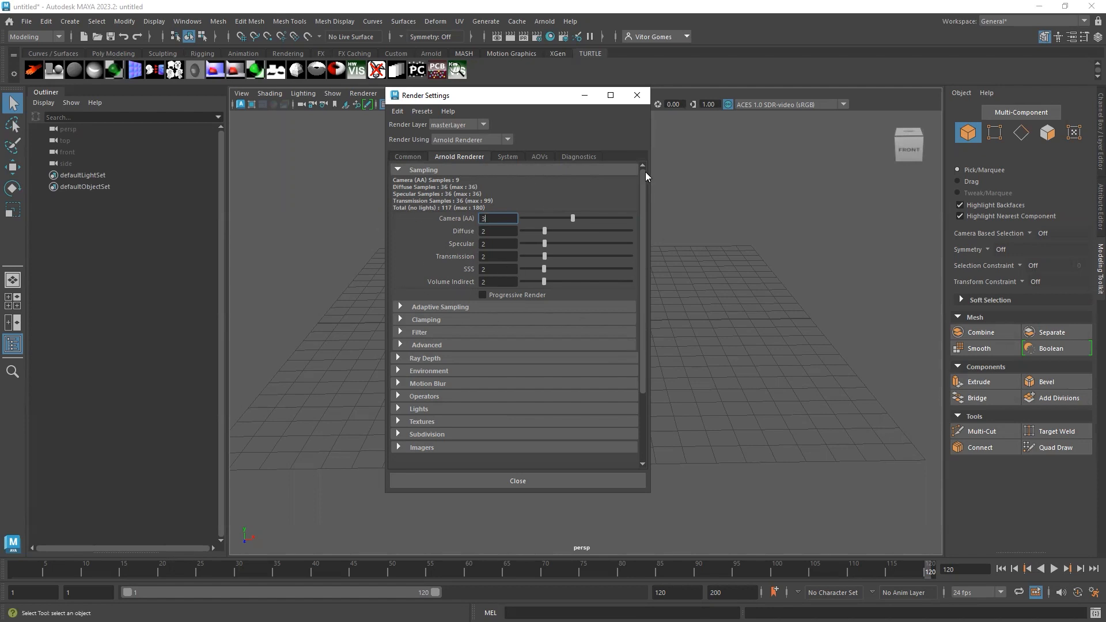
mouse_move(643, 209)
mouse_down()
mouse_move(638, 244)
mouse_move(647, 202)
mouse_up()
drag(510, 220, 470, 219)
text(12)
key(Tab)
text(12)
key(Tab)
text(12)
key(Tab)
text(12)
key(Tab)
text(12)
key(Tab)
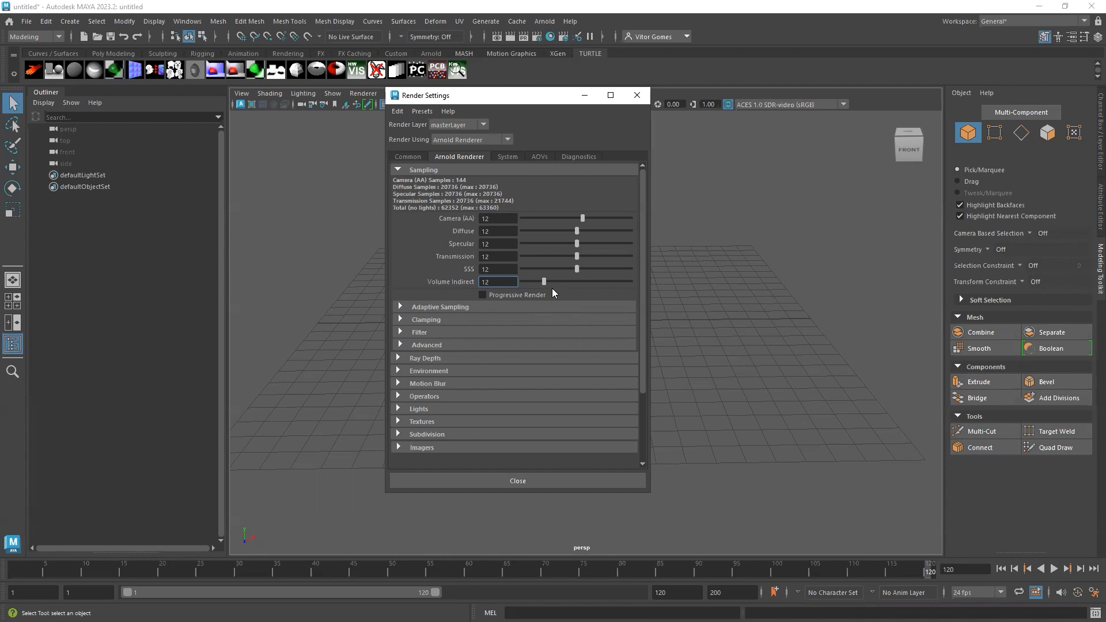
key(Tab)
Go through the individual sampling values and set the Camera (AA) samples to 3
click(489, 232)
click(492, 245)
click(512, 258)
key(Tab)
key(Tab)
click(502, 217)
text(3)
key(Return)
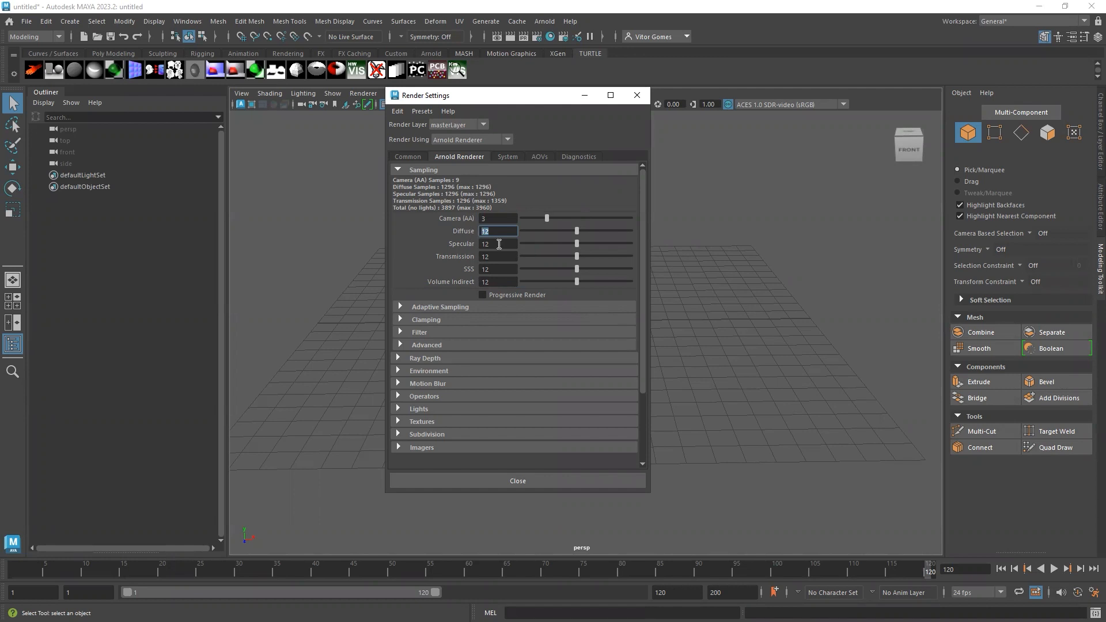
Set the Camera (AA), Diffuse, Specular, Transmission, SSS and Volume Indirect samples to 1 each
double_click(477, 282)
double_click(497, 218)
drag(500, 216, 447, 230)
double_click(495, 231)
double_click(504, 242)
drag(500, 231, 468, 280)
text(3)
key(Return)
click(496, 219)
drag(496, 231, 459, 259)
key(Return)
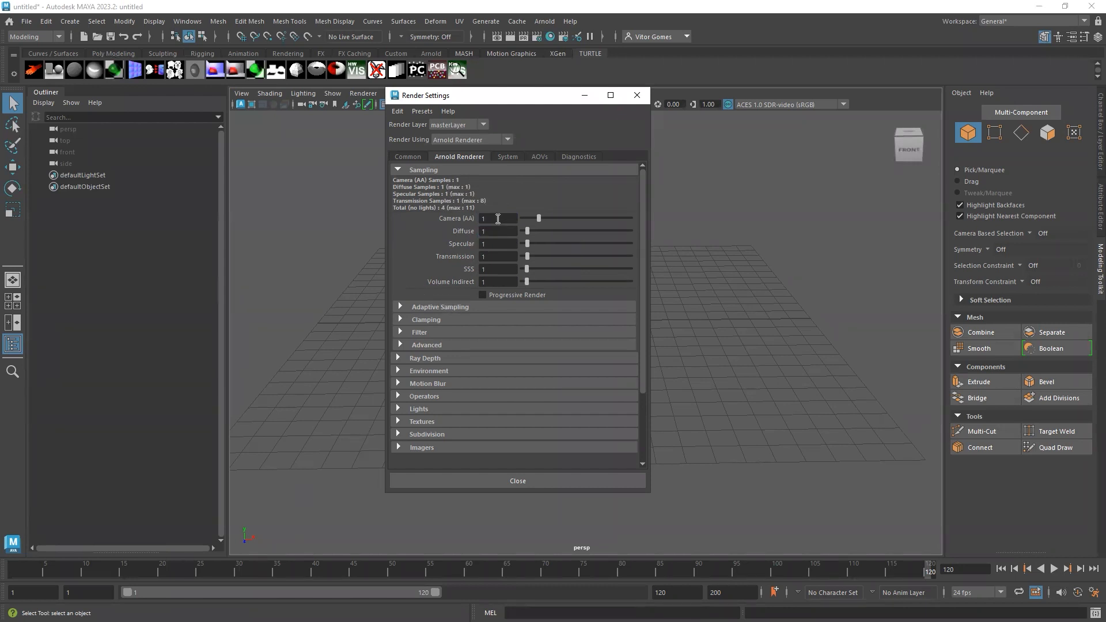
Set the Camera (AA) samples to 3 and the Diffuse, Specular, Transmission, SSS and Volume Indirect samples to 2 each
double_click(497, 218)
double_click(501, 230)
double_click(495, 243)
double_click(502, 258)
double_click(493, 270)
double_click(496, 280)
click(494, 219)
double_click(491, 231)
double_click(498, 243)
double_click(503, 256)
double_click(493, 269)
double_click(494, 282)
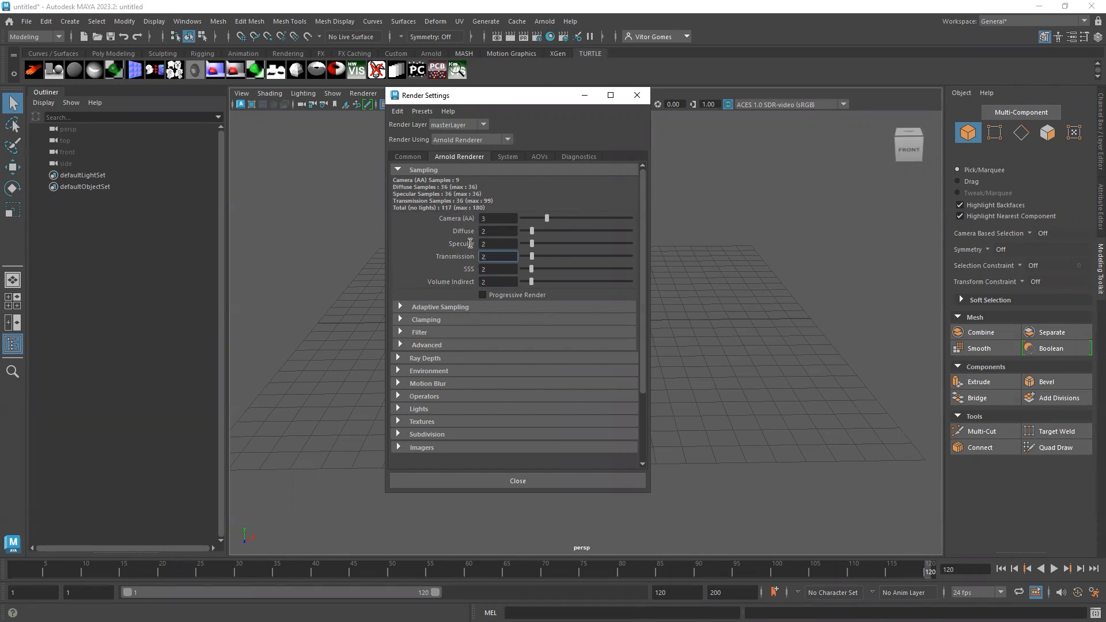
Look through the render settings presets, including the options for importing default, global or user settings
click(423, 111)
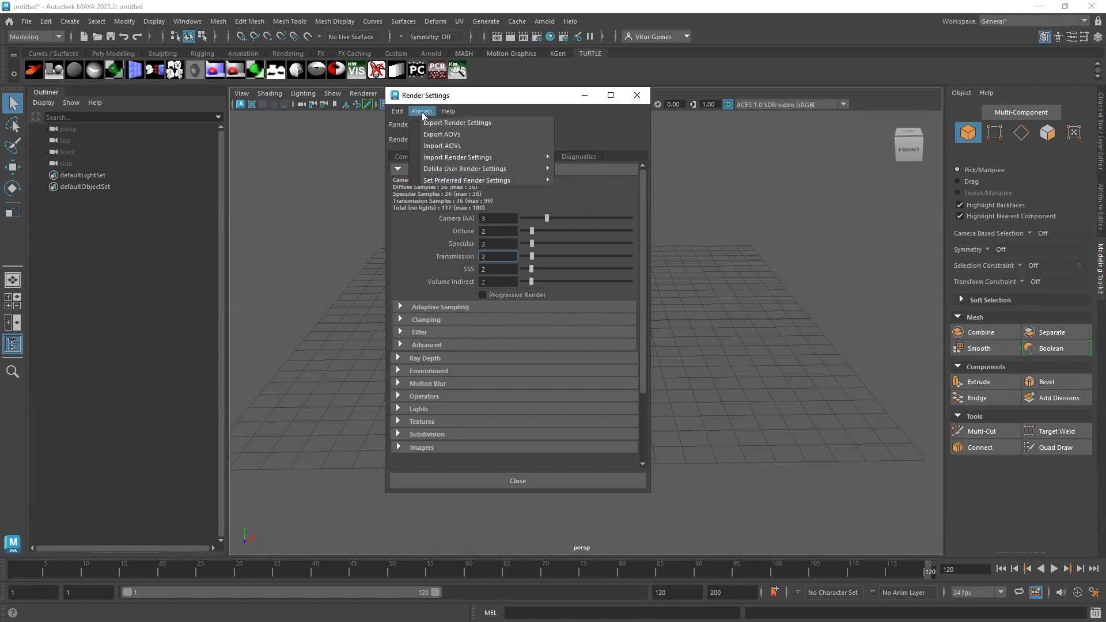
mouse_move(459, 157)
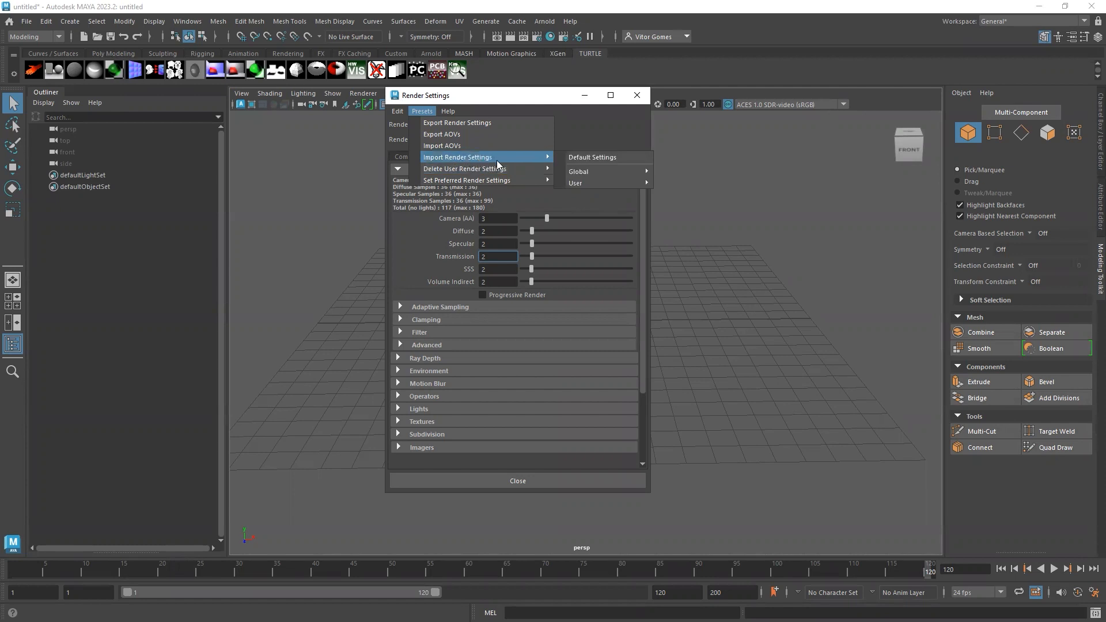
click(567, 133)
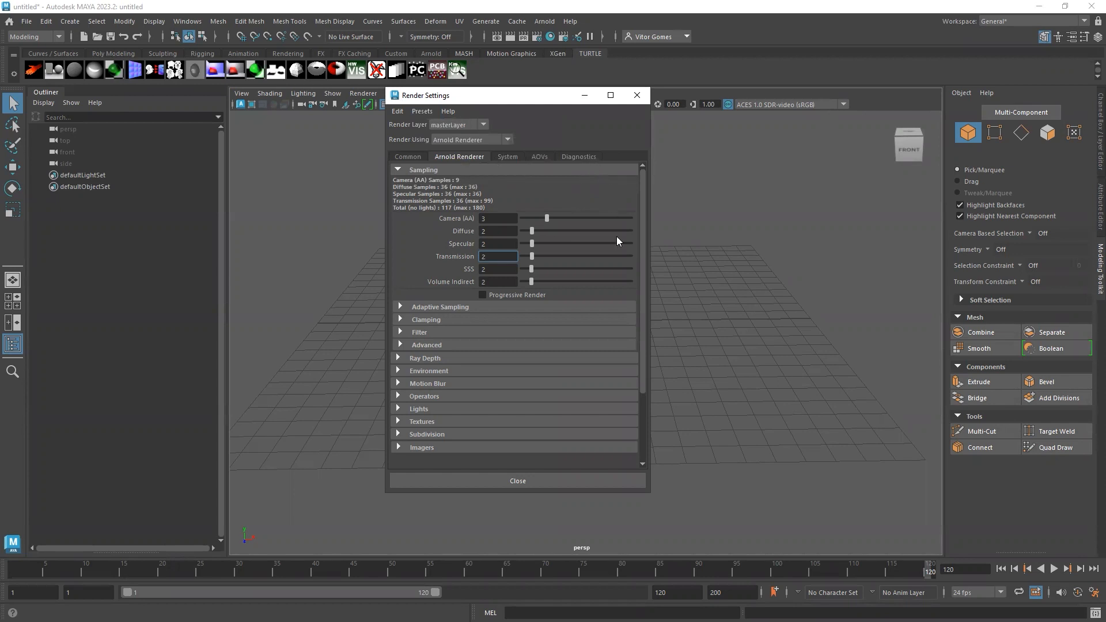
Enable Adaptive Sampling to examine its Max. Camera (AA) and Adaptive Threshold settings, and disable it again
scroll(403, 288, down, 2)
click(400, 265)
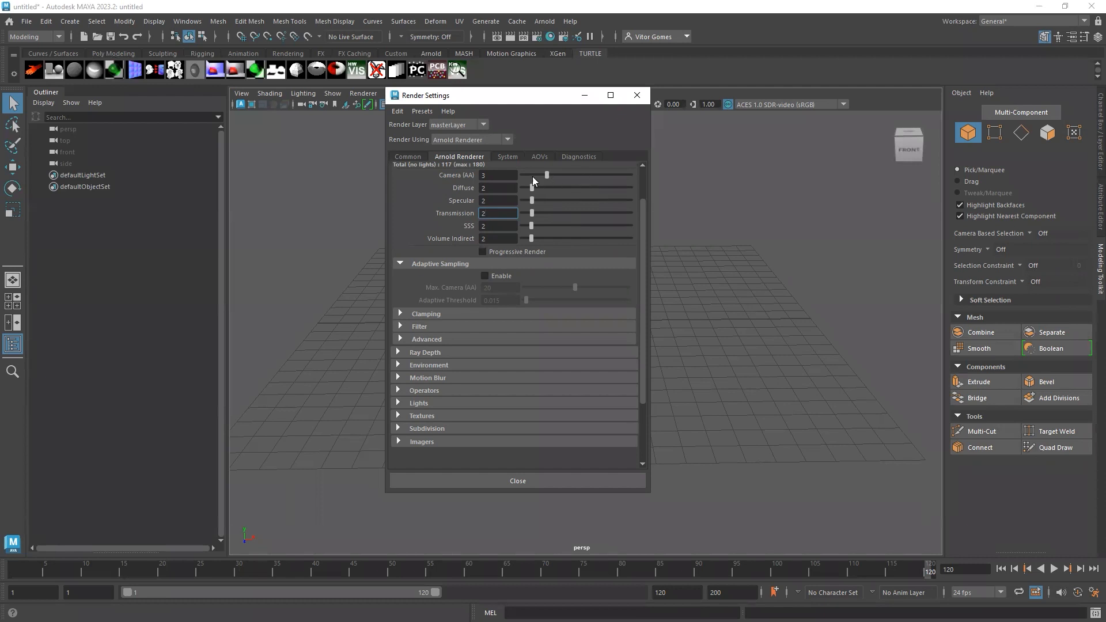
click(485, 275)
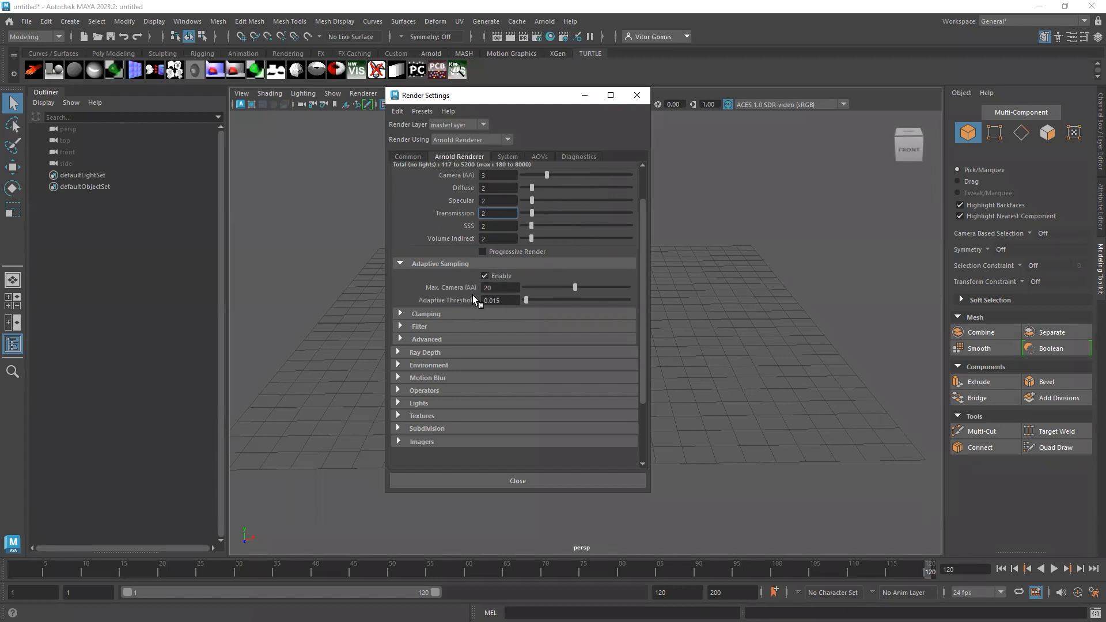
click(481, 176)
click(484, 276)
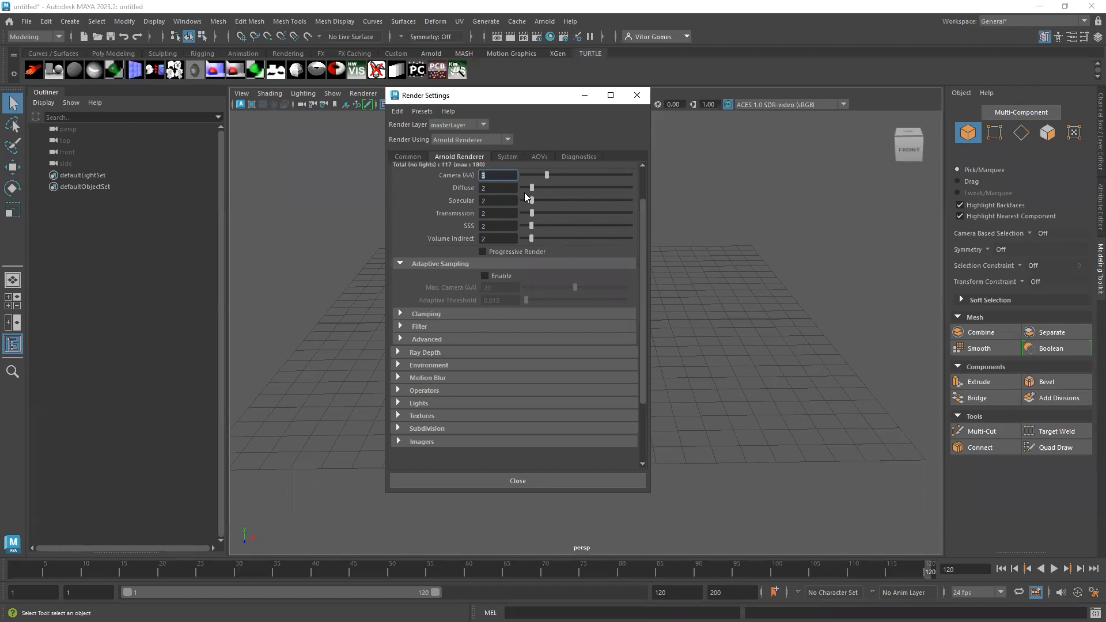
Examine the available filter types and the width in the sampling Filter section, and collapse it again
click(401, 326)
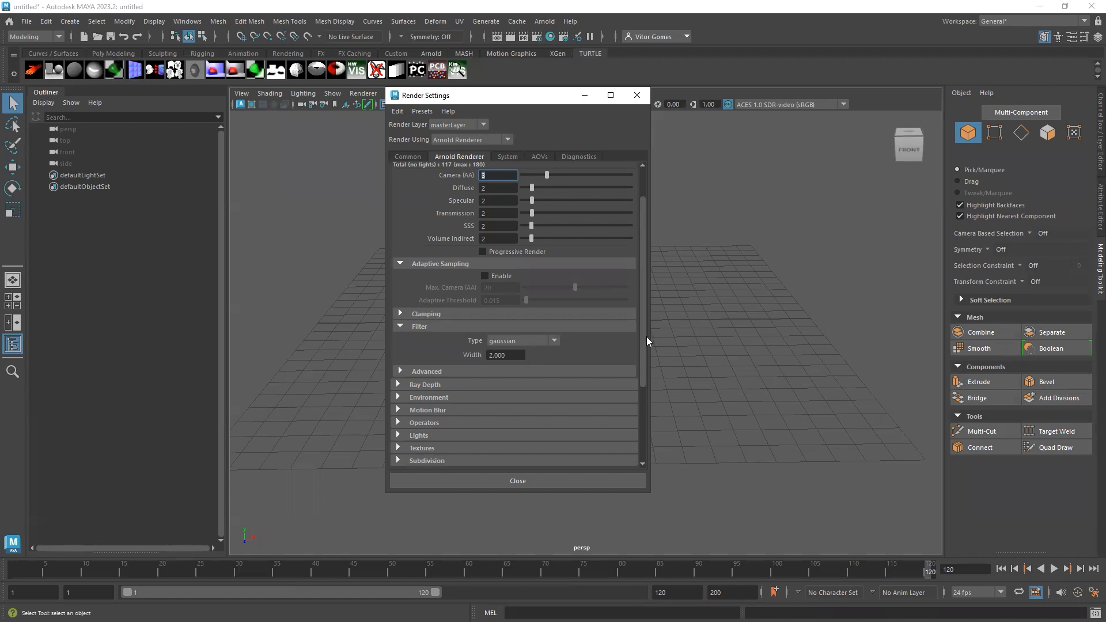
scroll(645, 335, down, 2)
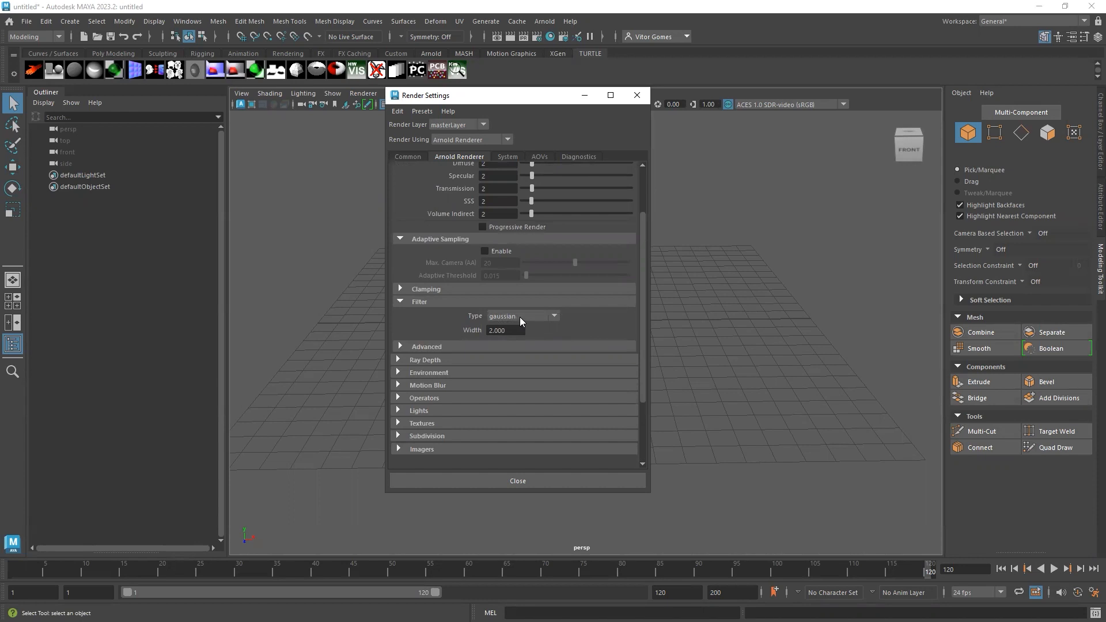
click(520, 317)
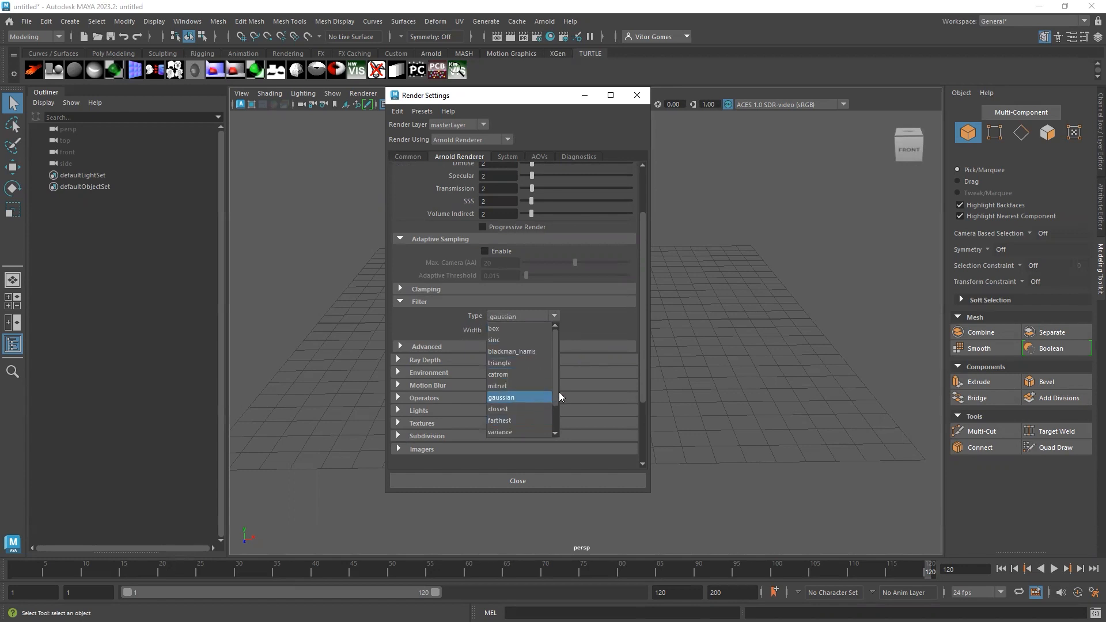
scroll(557, 392, down, 1)
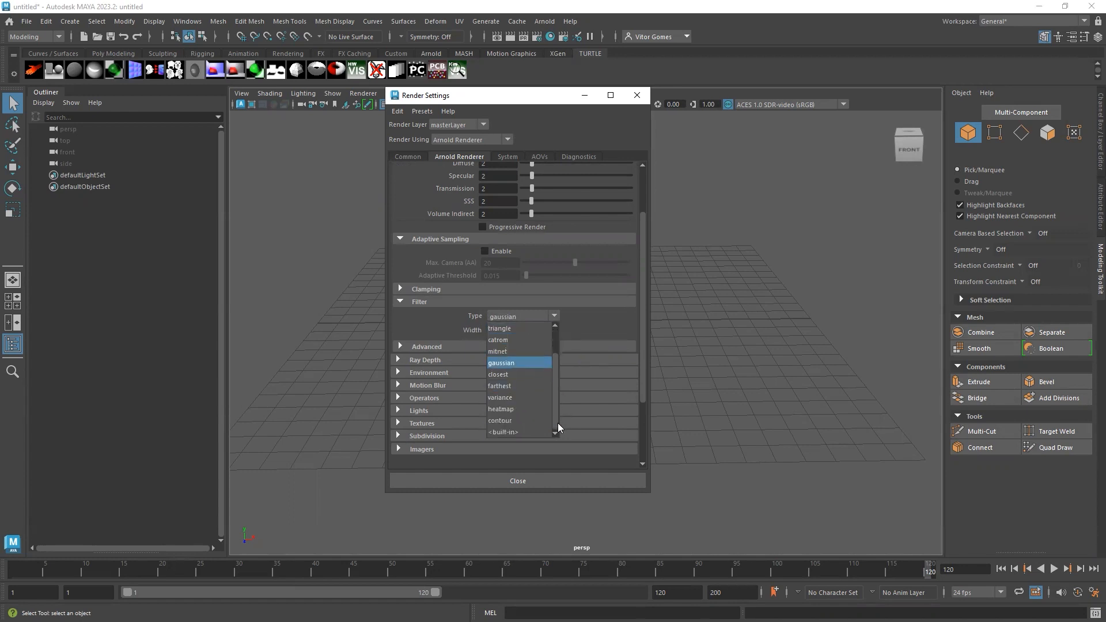
click(577, 331)
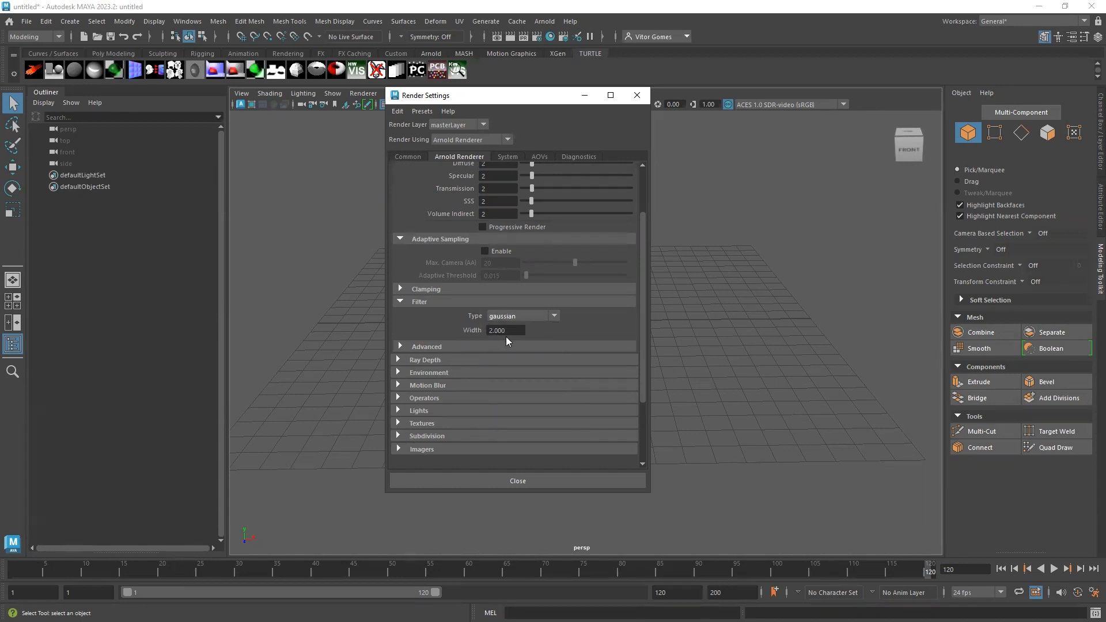
click(400, 302)
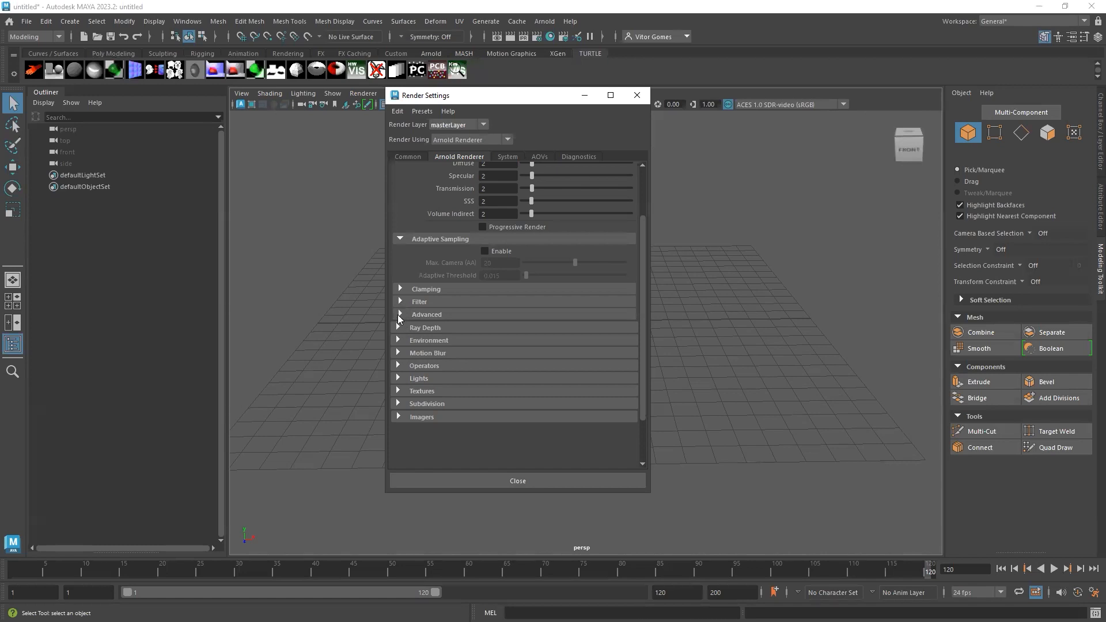
Examine the Advanced, Ray Depth and Environment sections, collapsing each one again
click(400, 314)
click(404, 313)
click(399, 327)
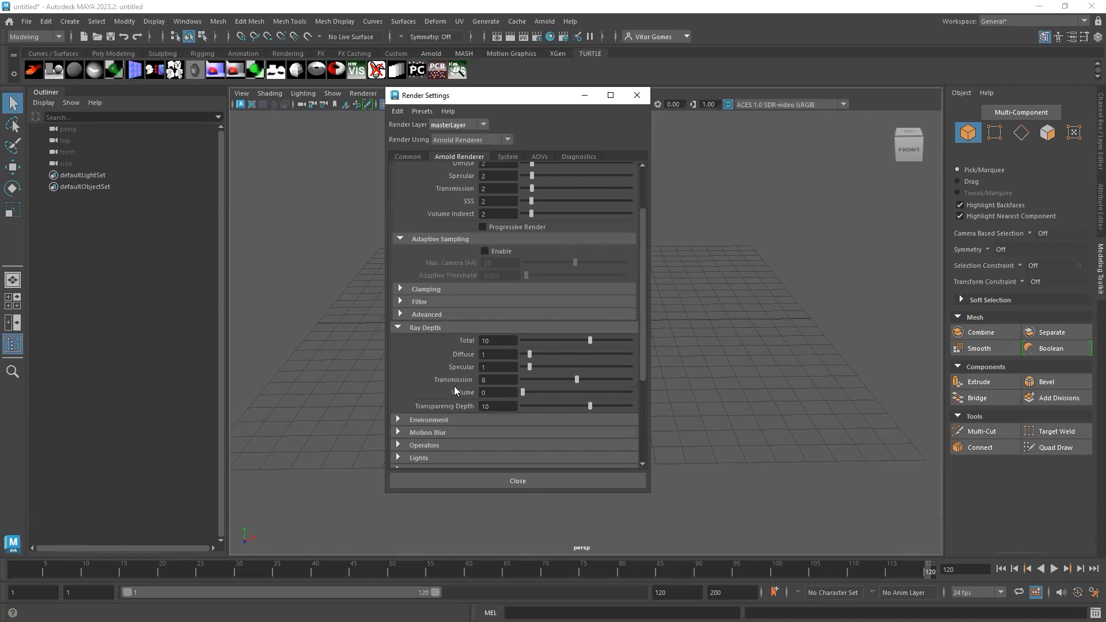
scroll(632, 355, down, 3)
scroll(642, 424, up, 2)
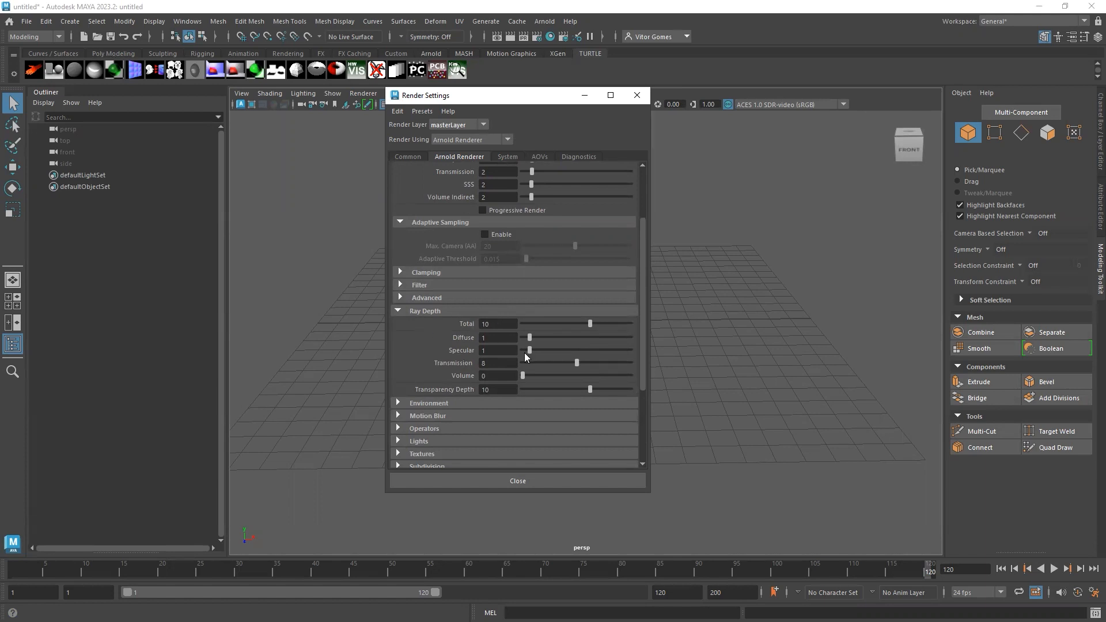
click(407, 311)
click(397, 325)
click(400, 324)
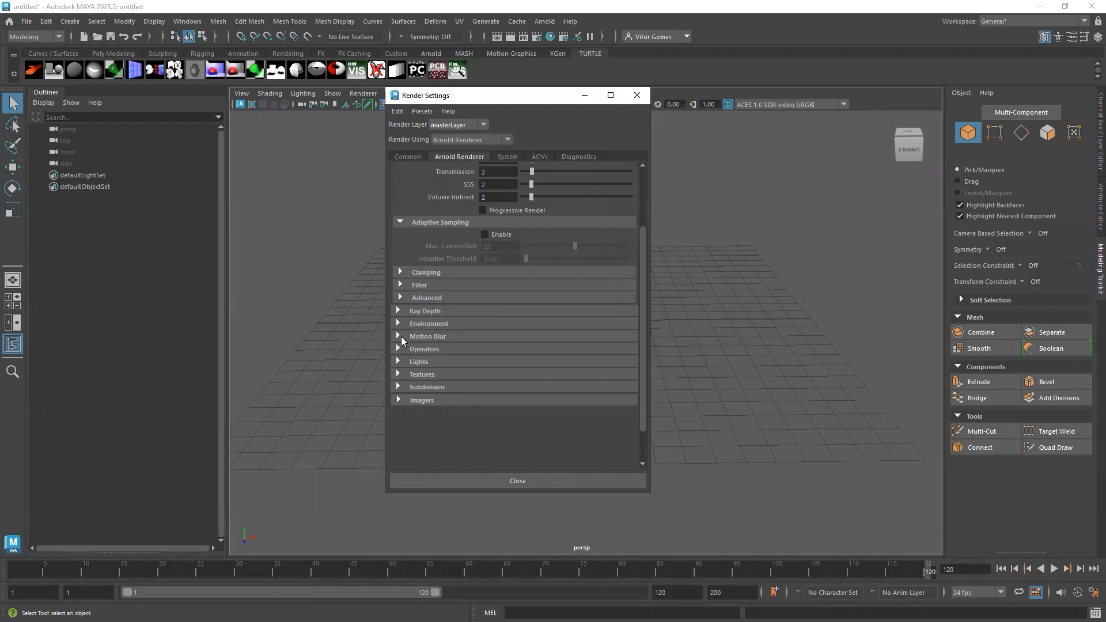
Examine the Motion Blur, Operators and Lights sections, collapsing each one again
click(401, 337)
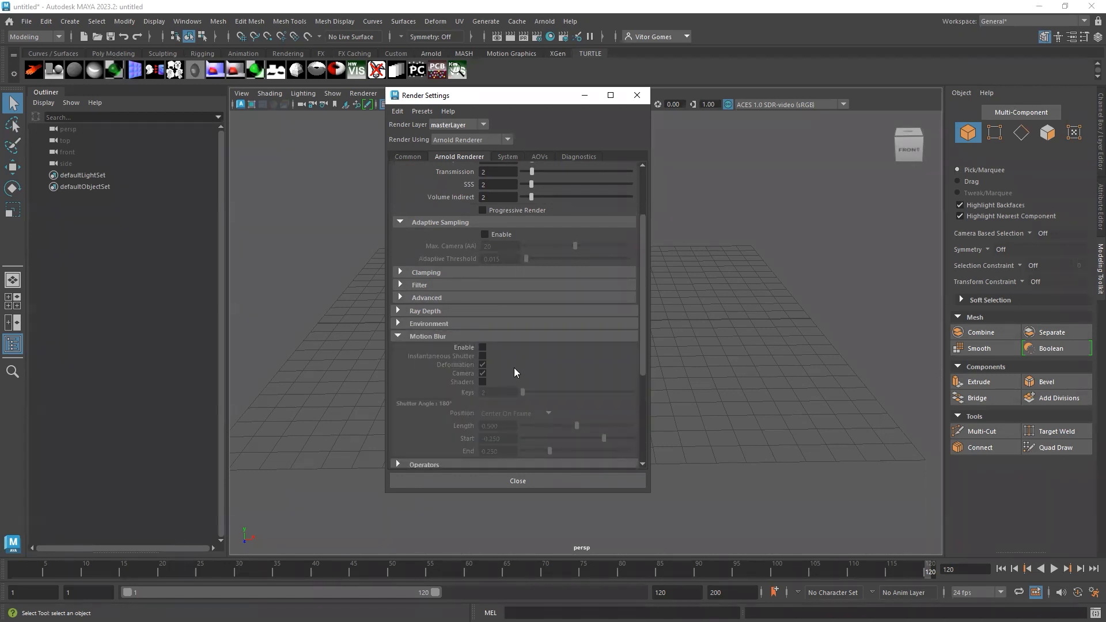
click(399, 336)
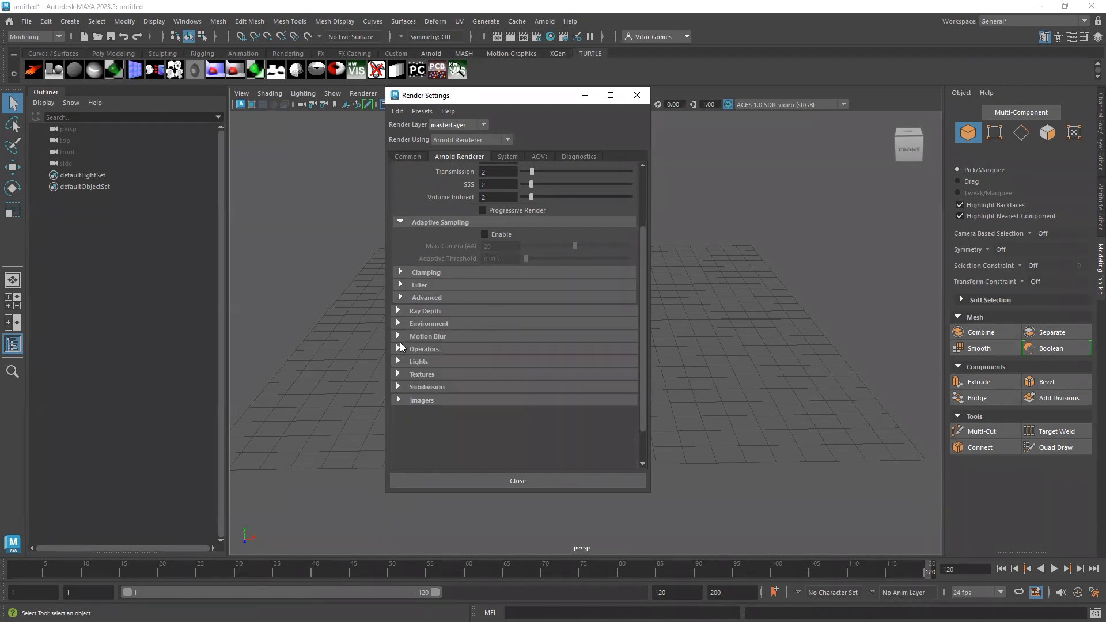
click(398, 349)
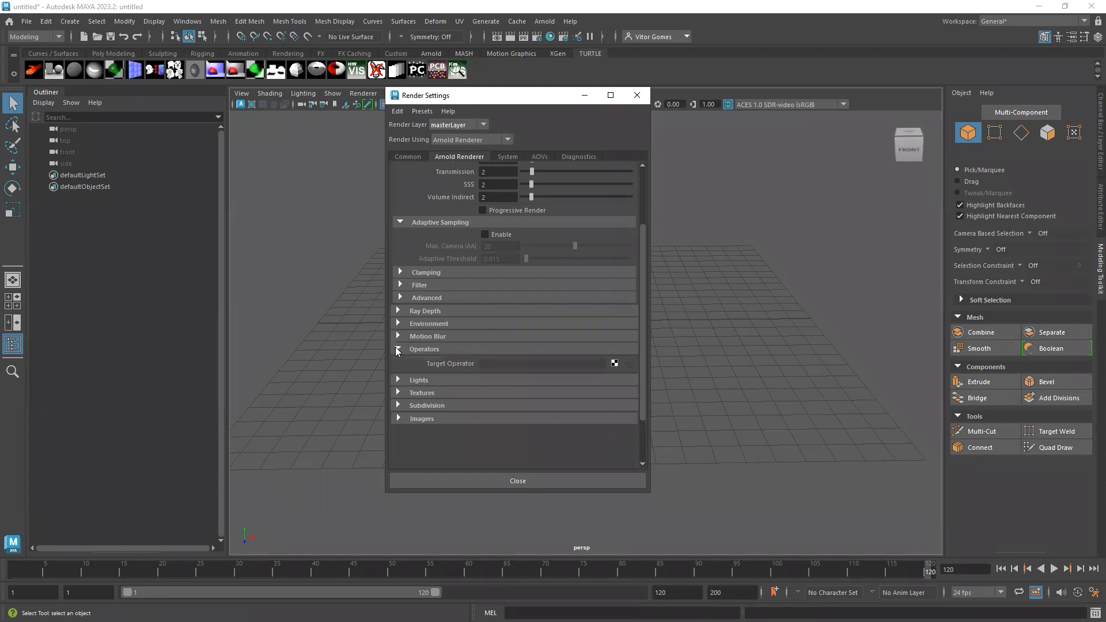
click(399, 349)
click(400, 360)
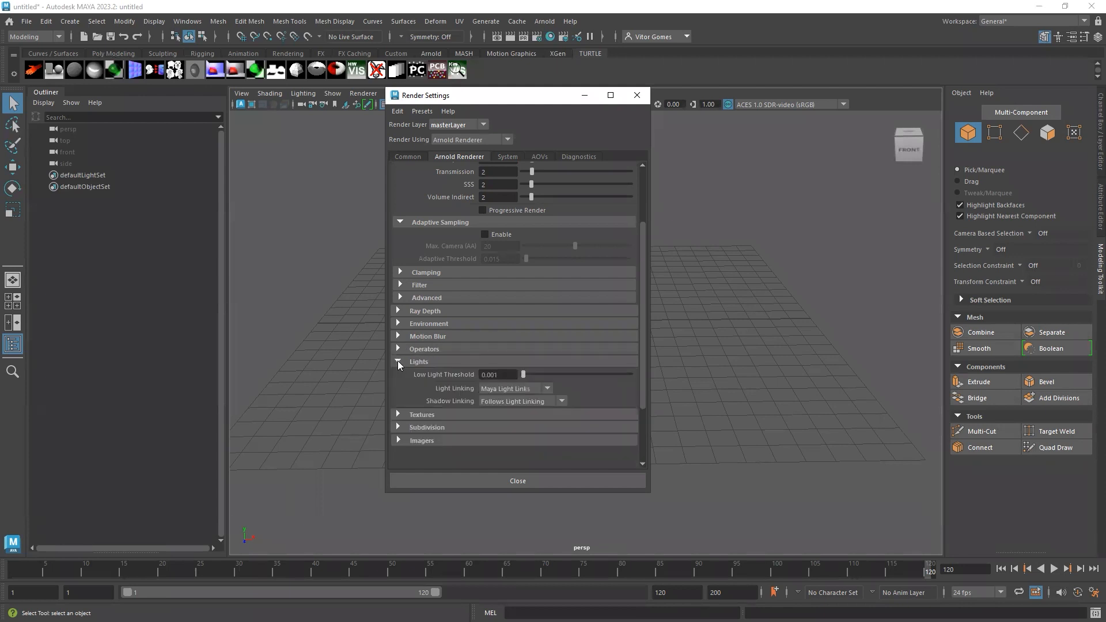
click(406, 362)
Turn off Auto-convert Textures to TX and Use Existing TX Textures in the Textures section
click(396, 375)
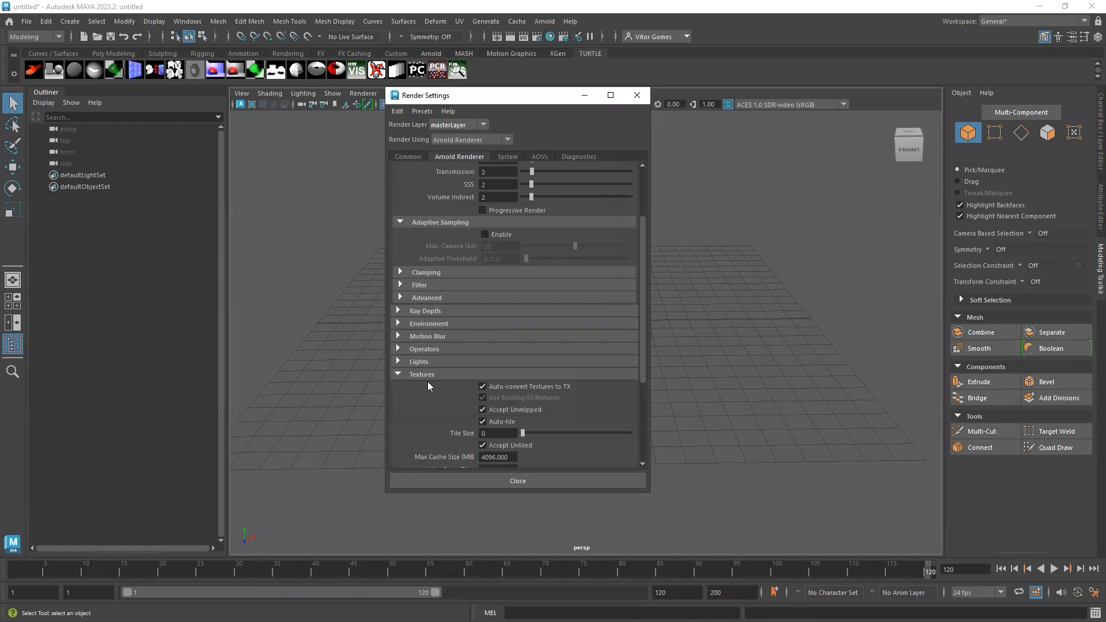
scroll(635, 355, down, 5)
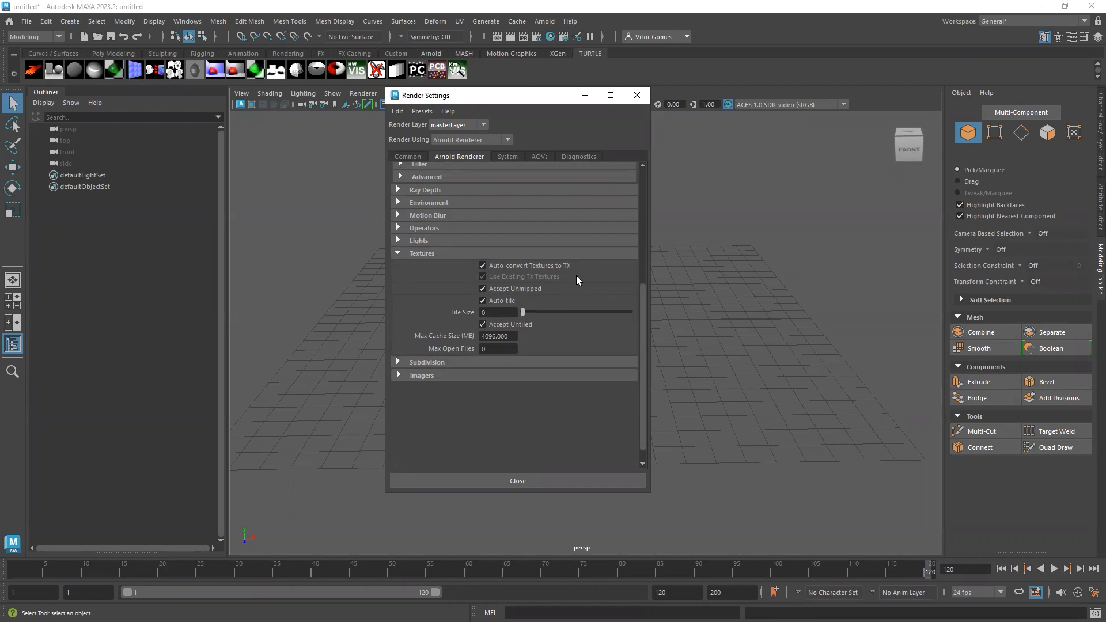
click(483, 265)
click(483, 277)
click(484, 266)
click(483, 267)
click(483, 267)
click(484, 266)
Examine the Subdivision and Imagers sections and collapse both again
click(438, 362)
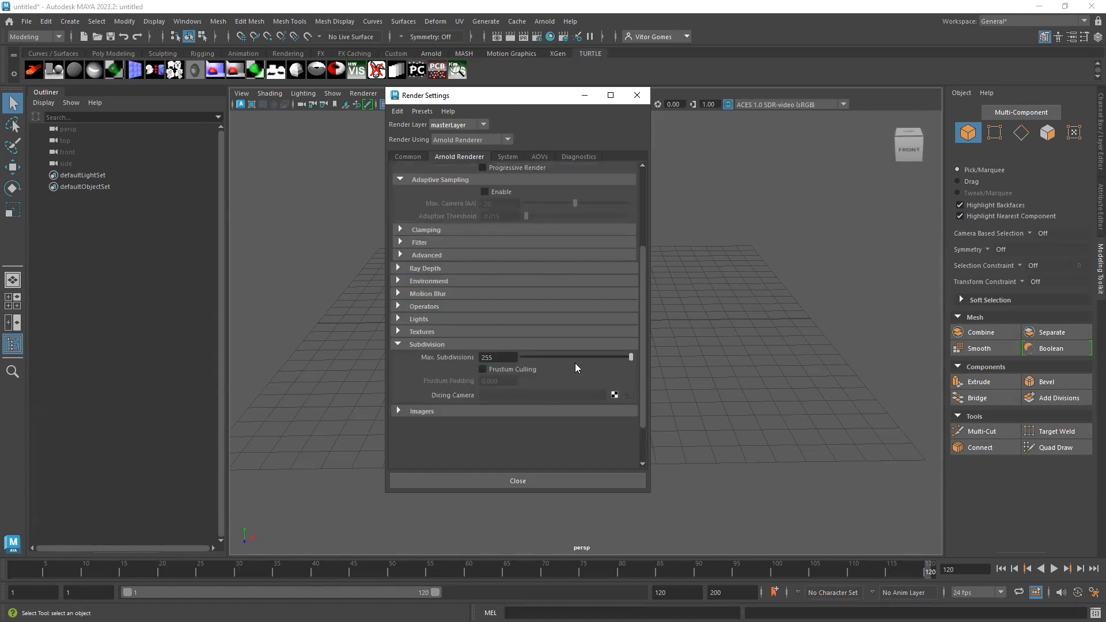
scroll(644, 388, down, 2)
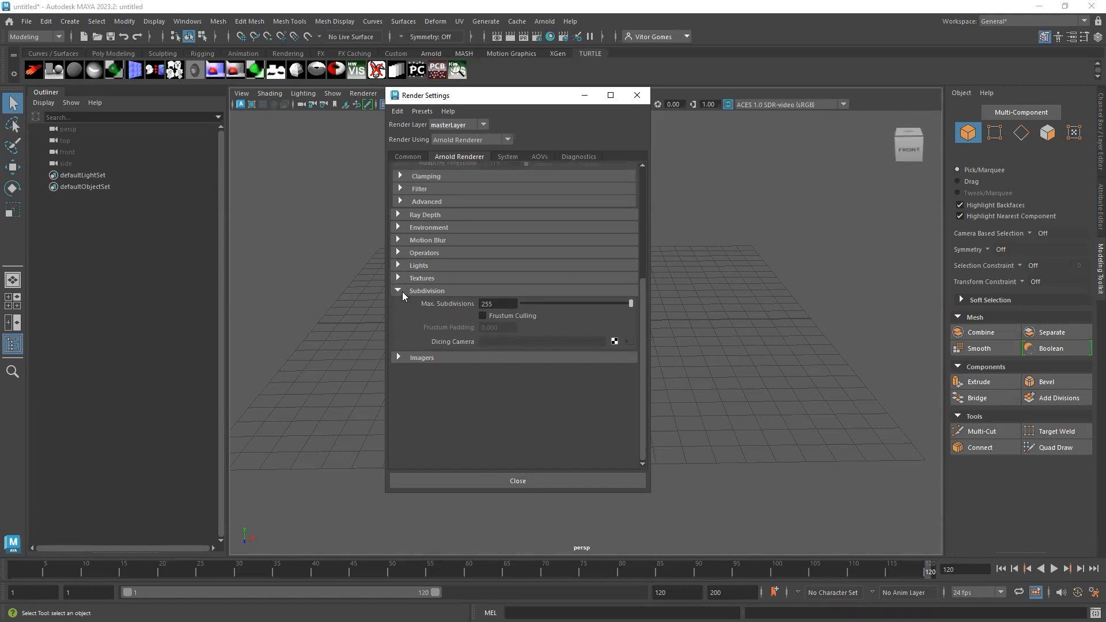
click(398, 358)
click(399, 357)
click(400, 290)
Review the Sampling, Filter, Ray Depth and Textures settings once more, leaving the last three sections collapsed
drag(645, 322, 640, 211)
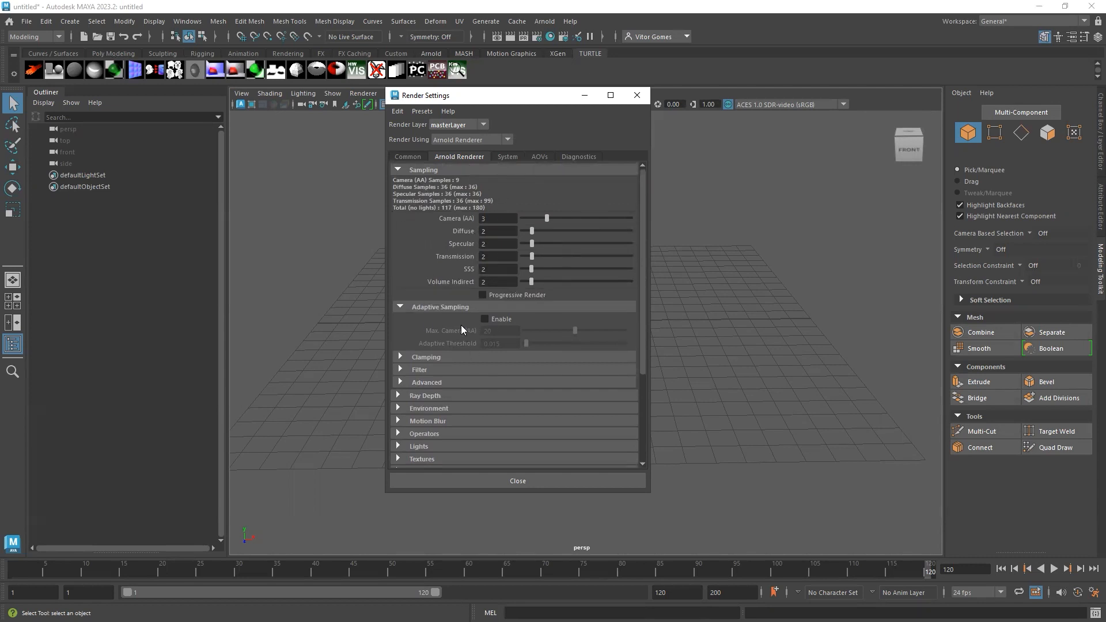
drag(641, 326, 631, 385)
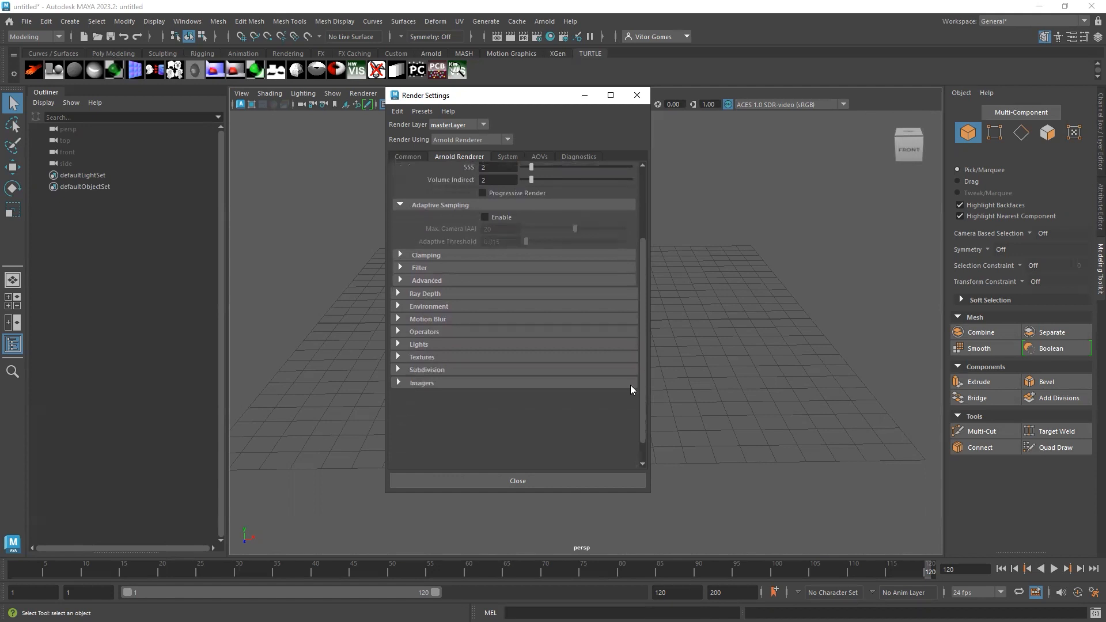
click(423, 294)
click(400, 267)
click(399, 268)
click(398, 294)
click(398, 357)
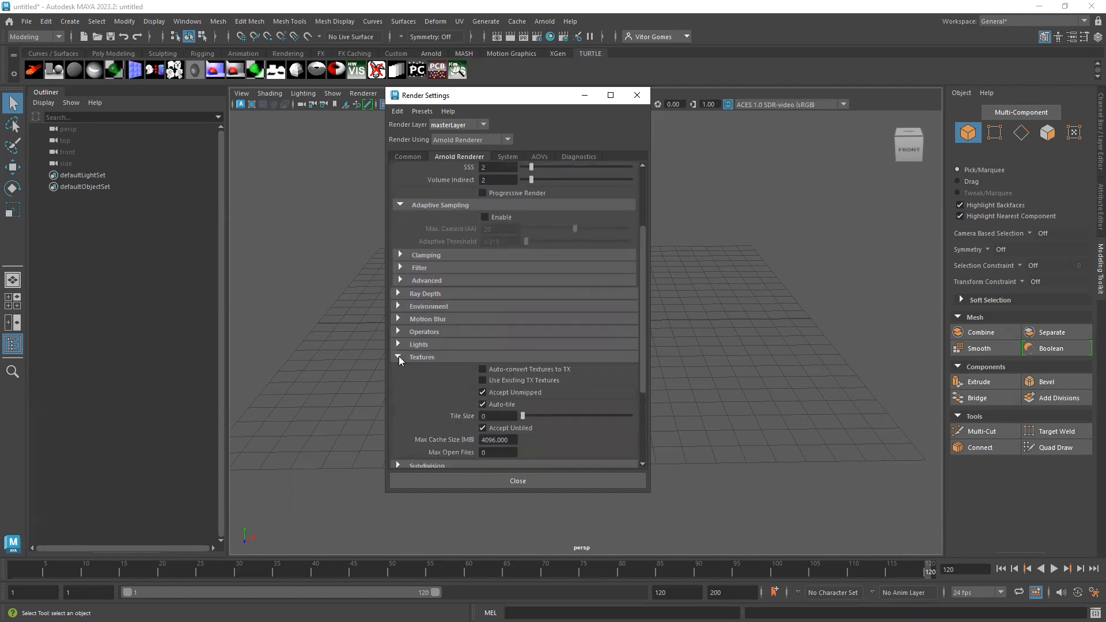
click(399, 357)
Try switching the Render Device between CPU and GPU in Arnold's System settings
click(508, 156)
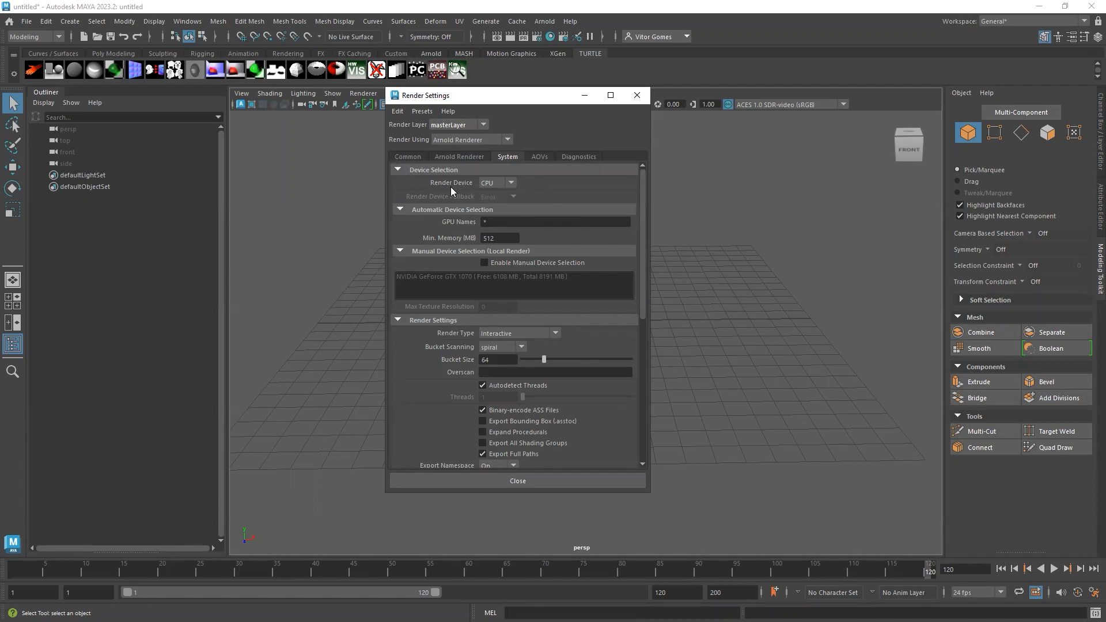
click(511, 183)
click(498, 207)
click(510, 183)
click(499, 196)
click(501, 207)
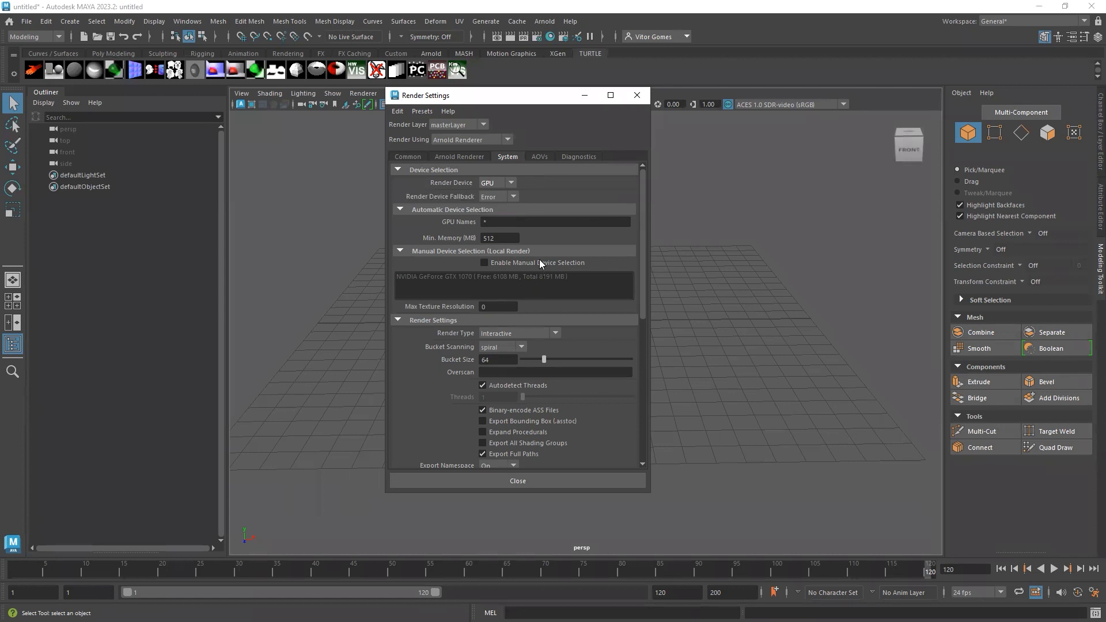
click(499, 196)
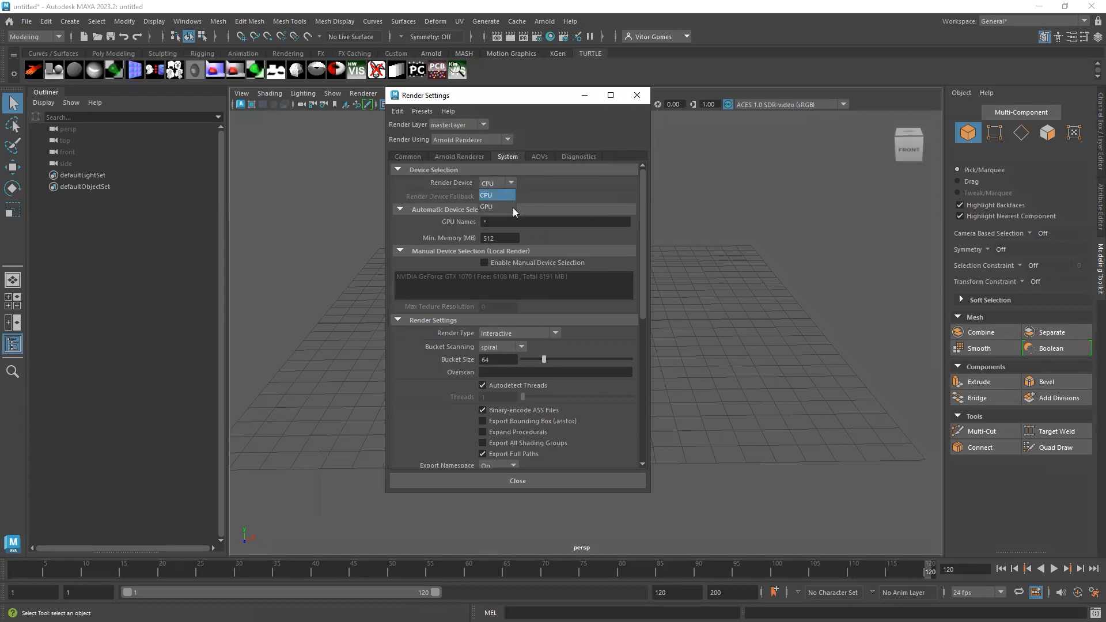
click(503, 207)
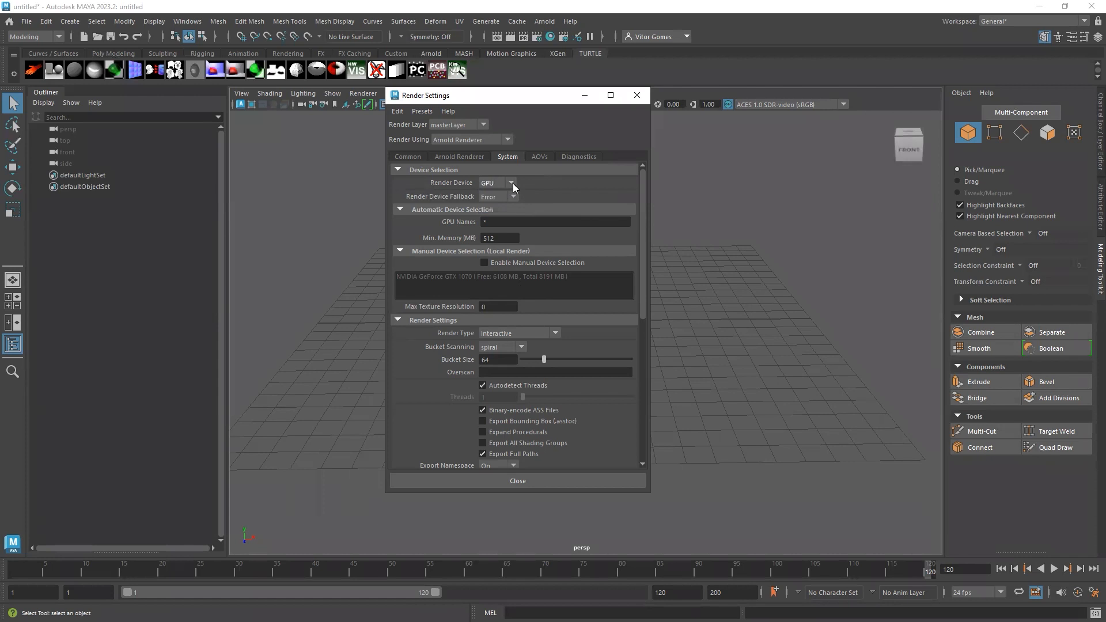
Set the Render Device to CPU and review the remaining render settings in the System section
drag(642, 247, 644, 213)
scroll(489, 185, up, 1)
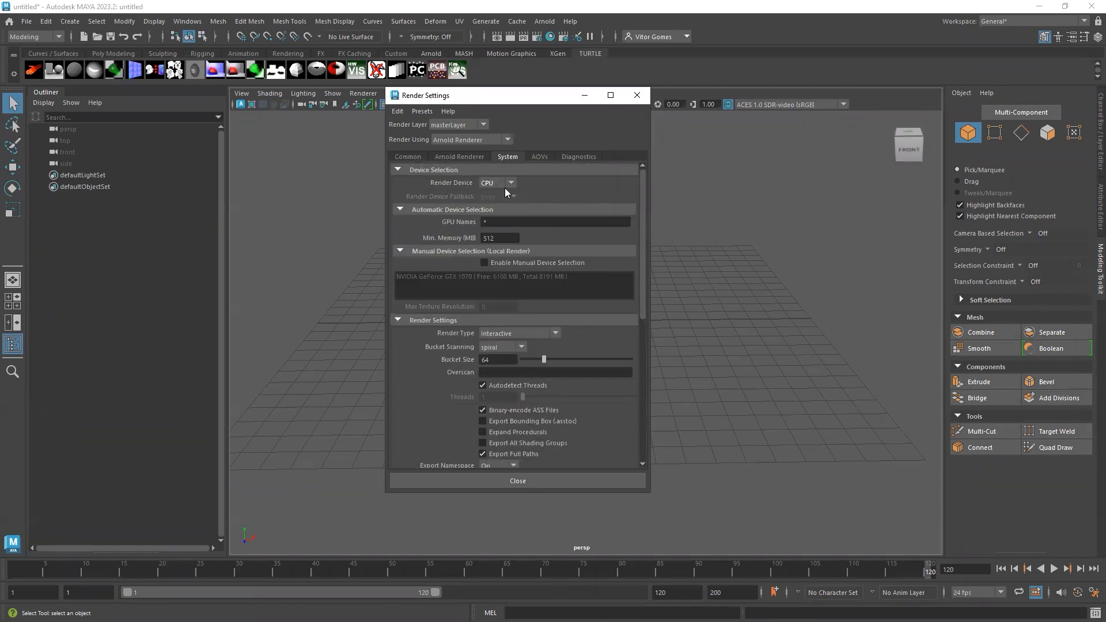
scroll(514, 184, down, 1)
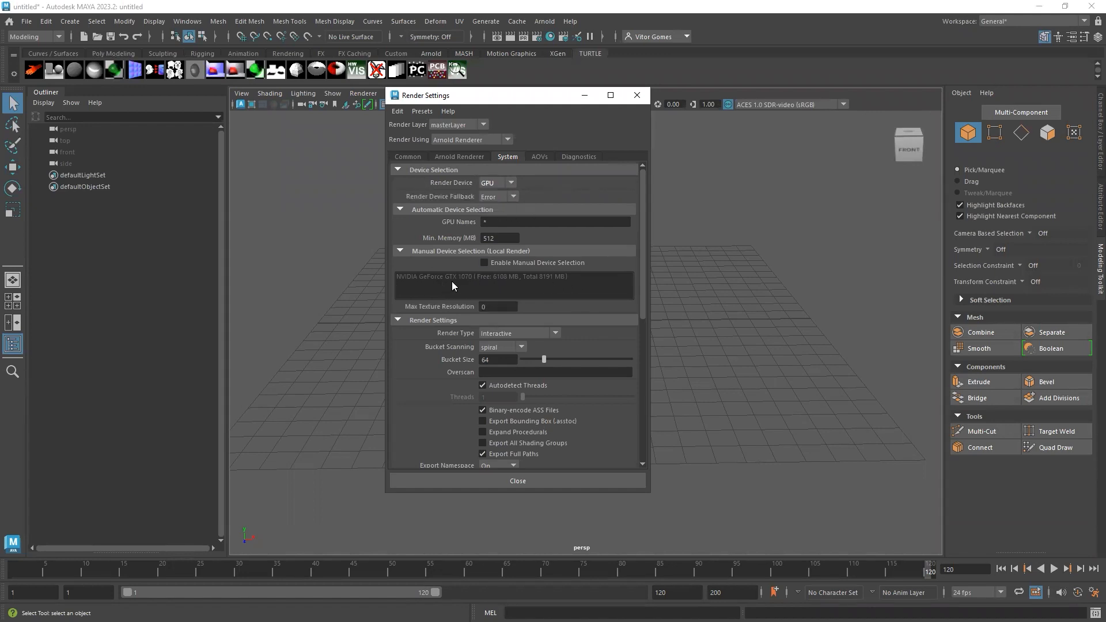
scroll(497, 285, down, 3)
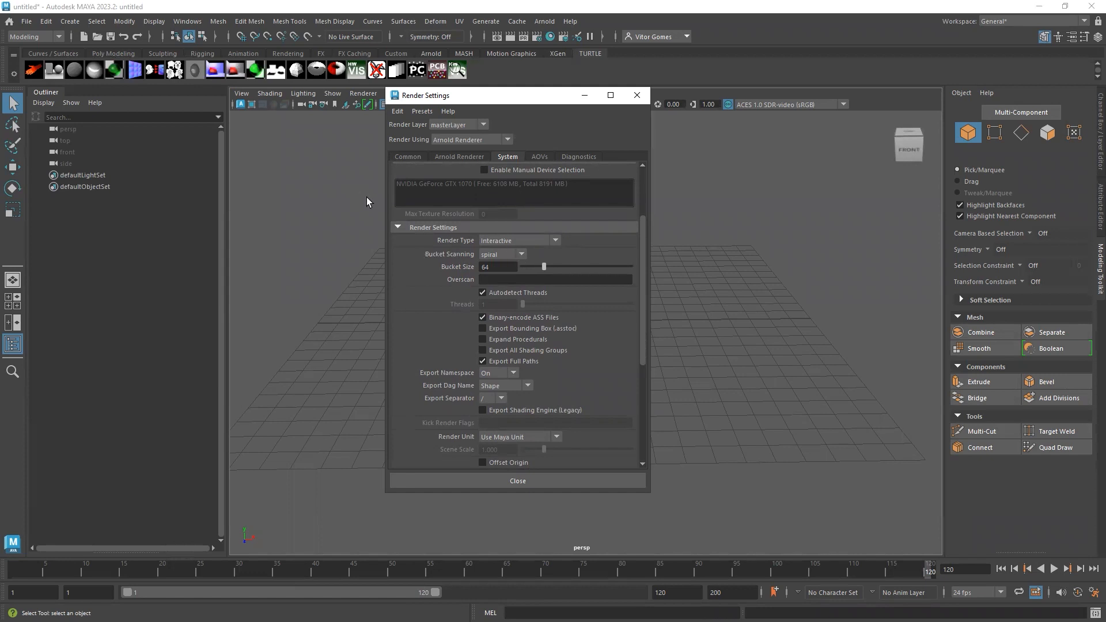
Annotate the screen with a row of five squares and label each one to illustrate individual render buckets
key(ctrl+1)
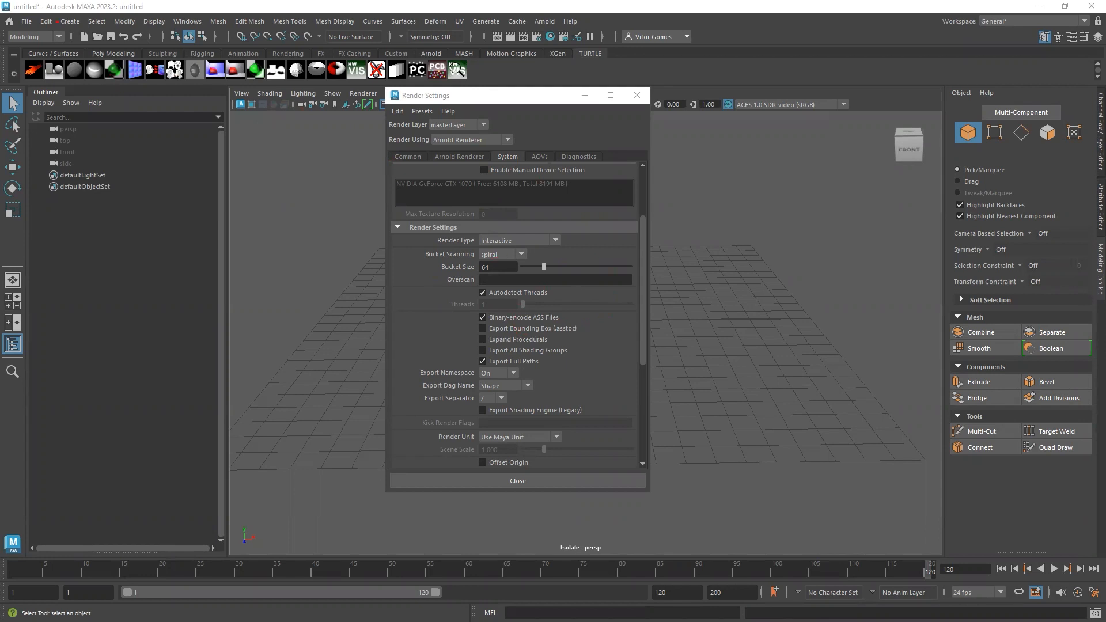
mouse_move(14, 44)
mouse_down()
mouse_move(51, 18)
mouse_move(22, 9)
mouse_up()
drag(90, 16, 166, 74)
drag(216, 26, 332, 68)
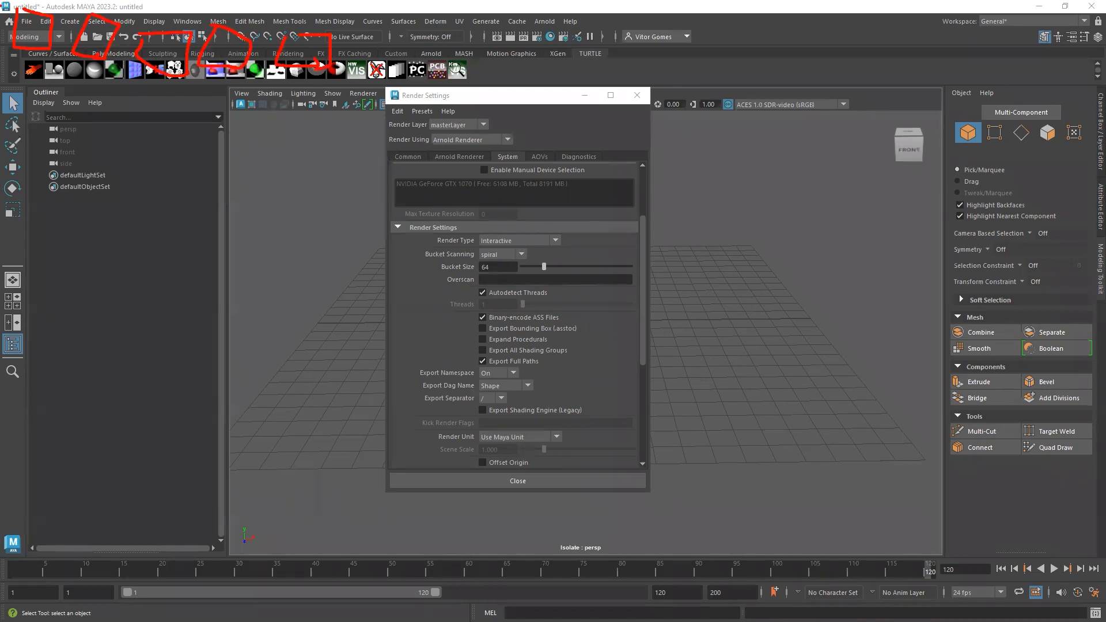
mouse_move(35, 38)
mouse_down()
mouse_move(45, 8)
mouse_move(78, 50)
mouse_up()
drag(153, 62, 171, 42)
drag(242, 50, 229, 49)
drag(296, 40, 305, 52)
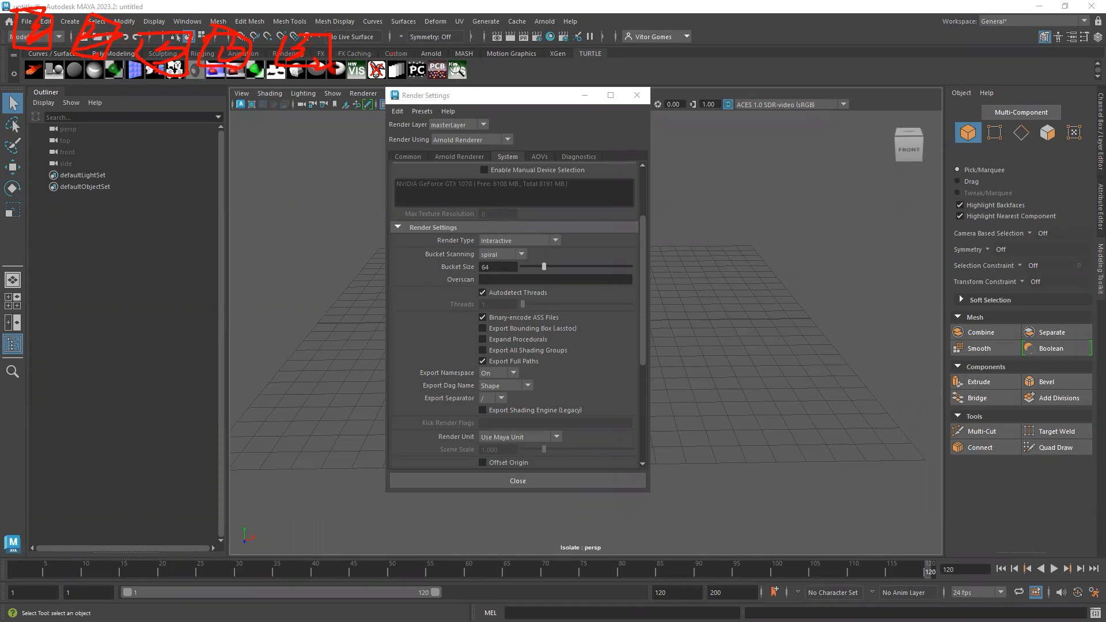
Draw a large inward spiral over the screen to illustrate the bucket scanning path, and clear all annotations
mouse_move(440, 47)
mouse_down()
mouse_move(1040, 44)
mouse_move(1102, 366)
mouse_move(1086, 558)
mouse_move(859, 612)
mouse_move(295, 582)
mouse_move(17, 317)
mouse_move(19, 93)
mouse_up()
drag(234, 75, 715, 77)
mouse_move(993, 99)
mouse_down()
mouse_move(429, 413)
mouse_move(577, 358)
mouse_move(511, 358)
mouse_move(595, 301)
mouse_up()
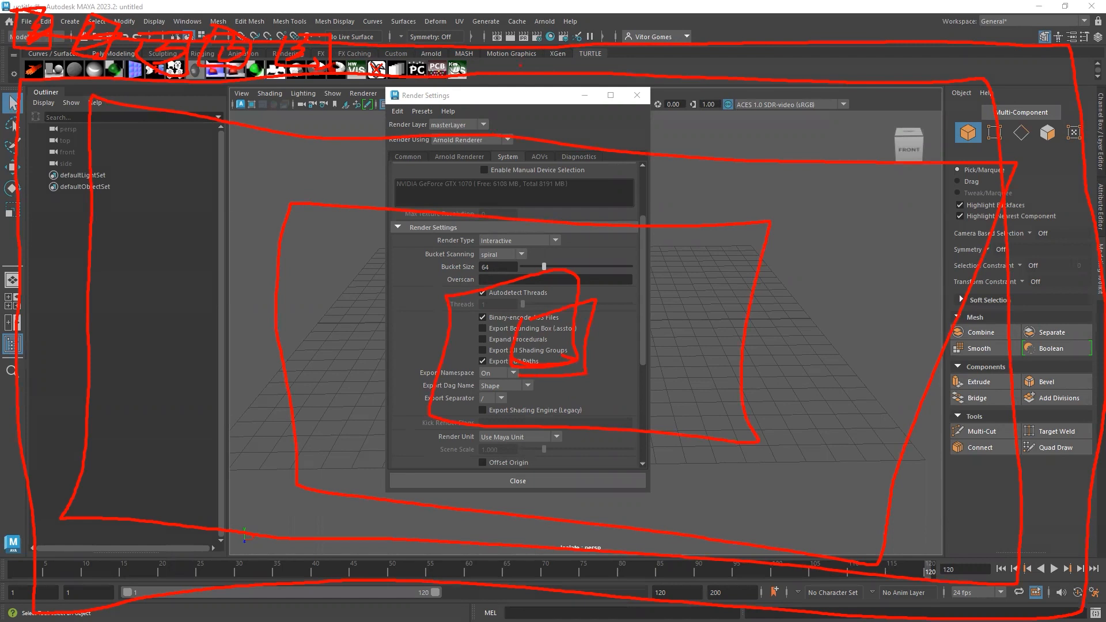
key(Escape)
Review the Bucket Scanning options, keep spiral, and open the Bucket Size value for editing
click(521, 255)
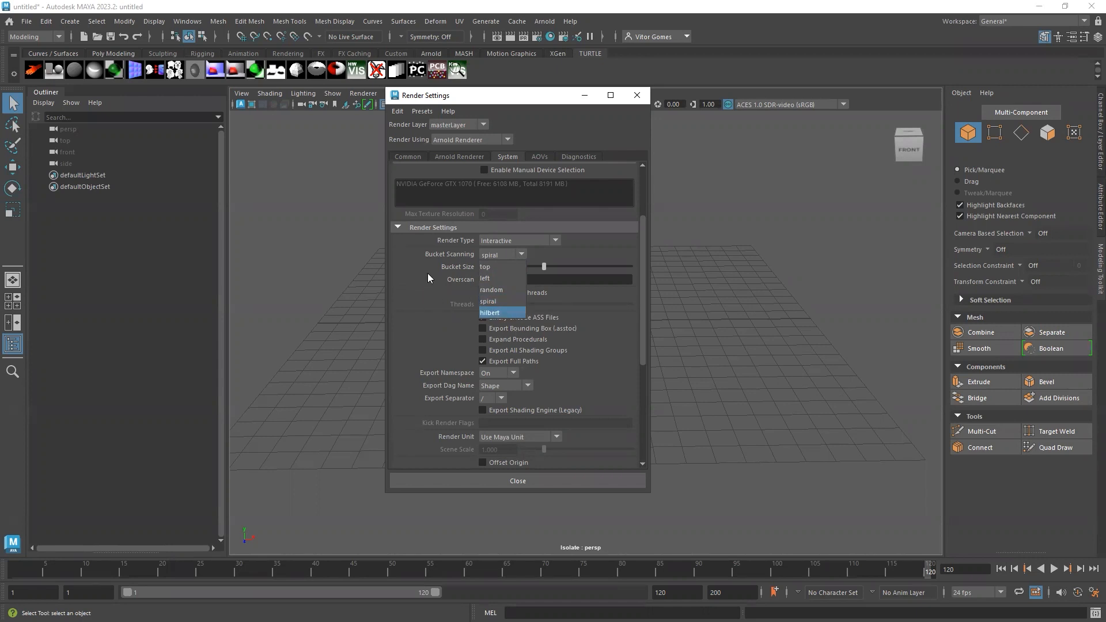
click(491, 302)
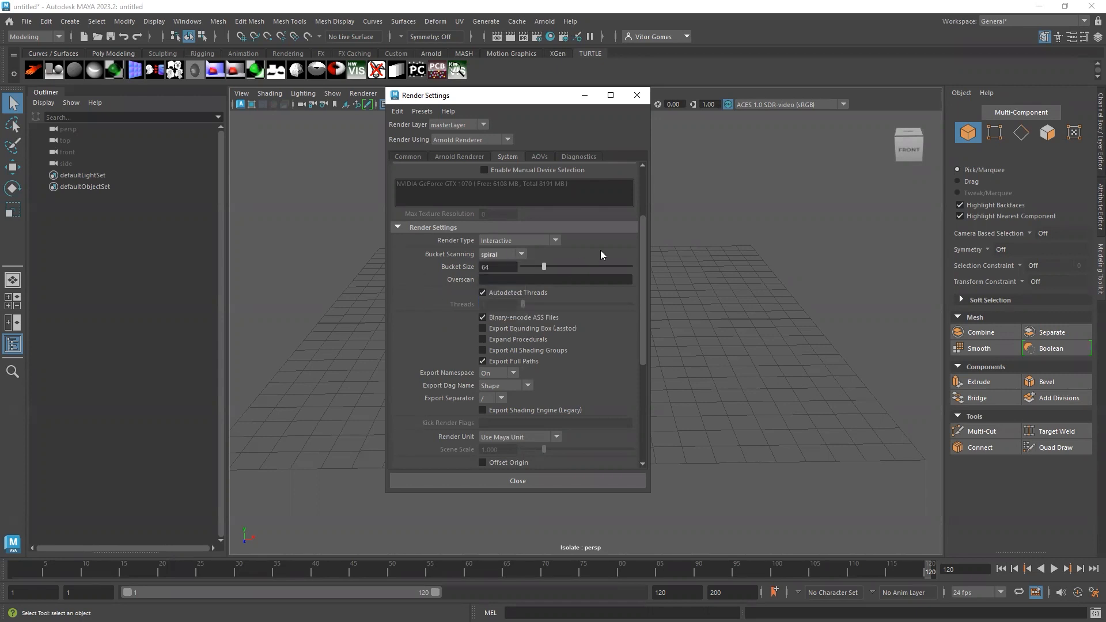
double_click(495, 267)
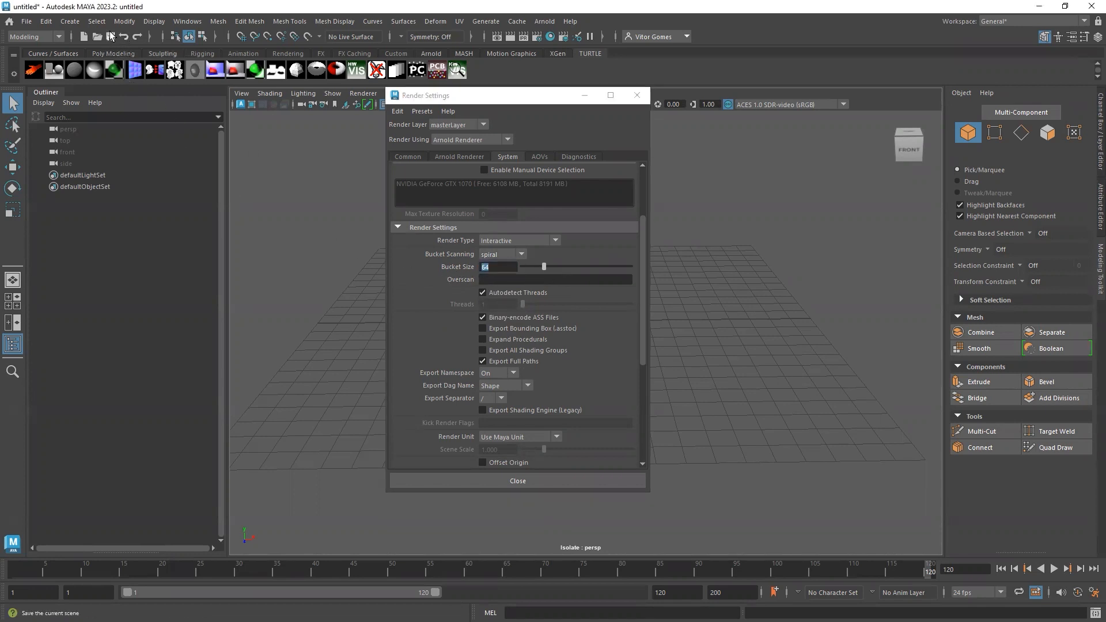
Annotate the screen with three adjoining squares to illustrate bucket size, and clear the drawing
click(483, 317)
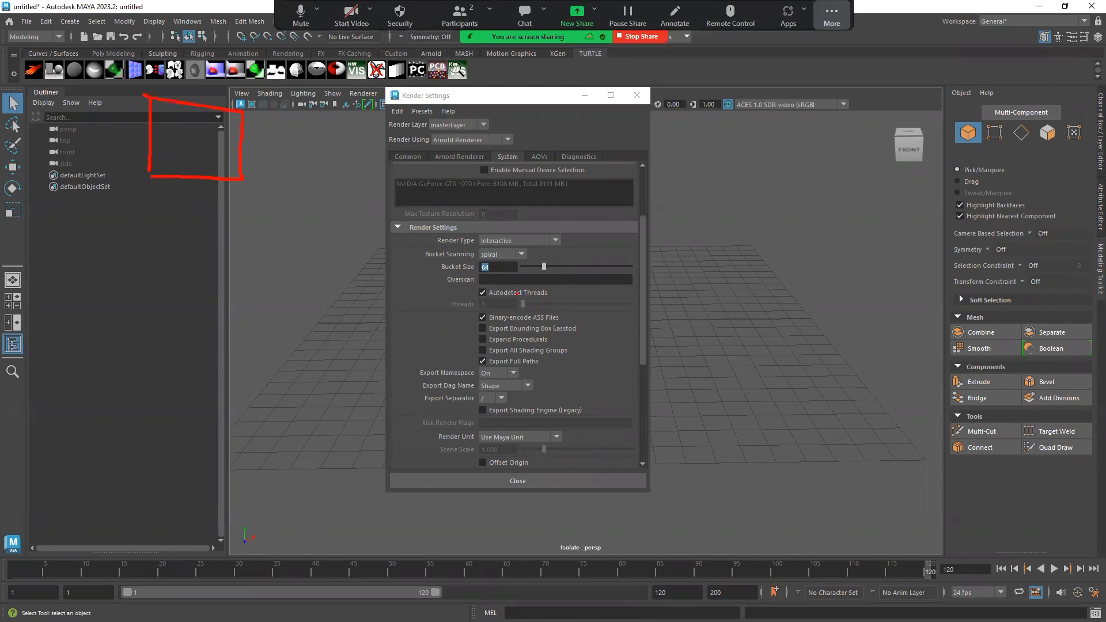
mouse_move(251, 113)
mouse_down()
mouse_move(245, 199)
mouse_move(354, 132)
mouse_move(228, 186)
mouse_up()
mouse_move(140, 94)
mouse_down()
mouse_move(40, 173)
mouse_move(152, 189)
mouse_up()
click(157, 203)
drag(144, 94, 143, 196)
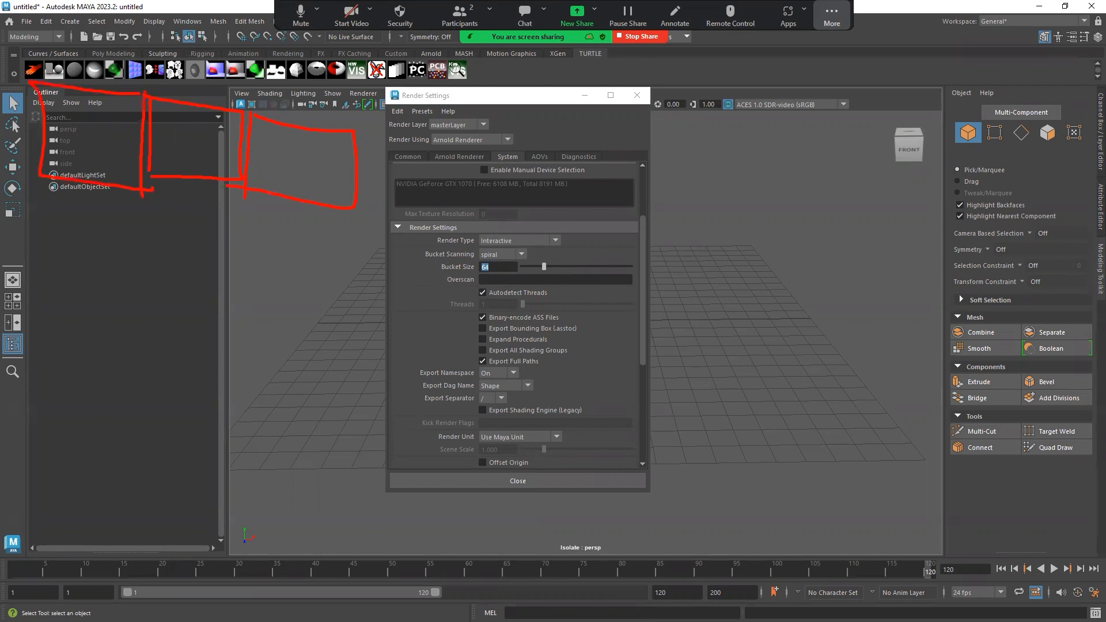
key(Escape)
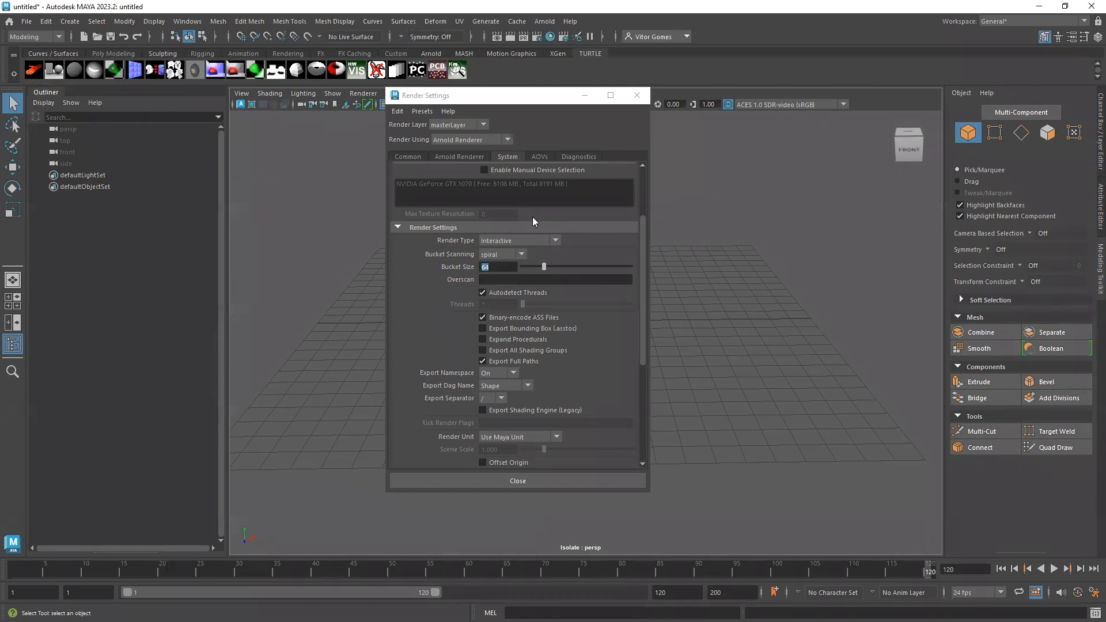
Try a manual thread count by disabling Autodetect Threads, and enable automatic detection again
drag(505, 269, 480, 292)
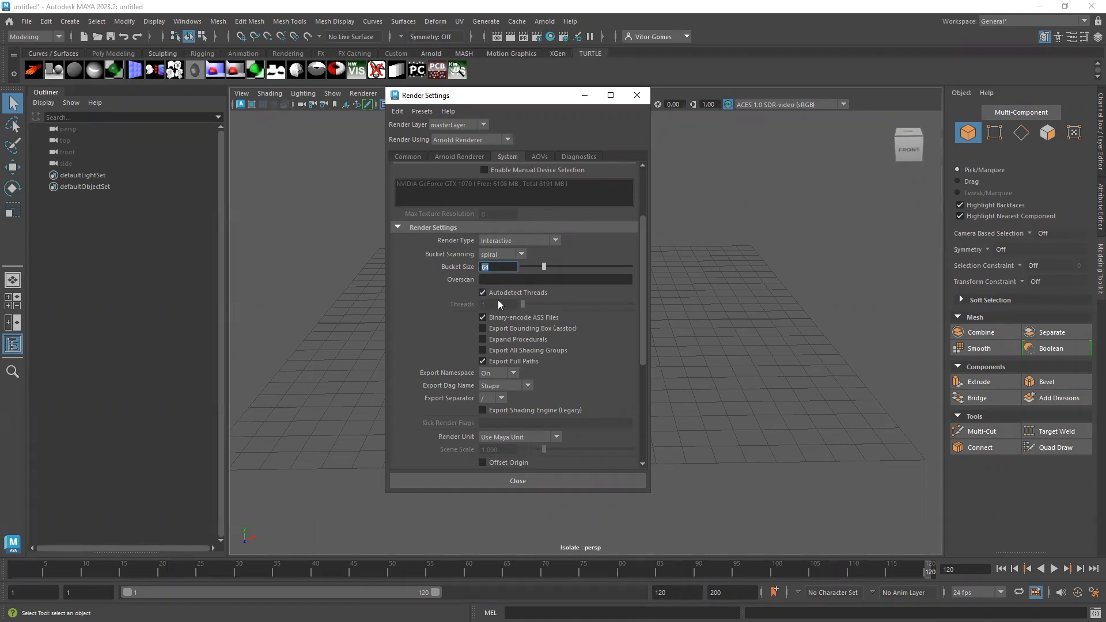
scroll(644, 323, down, 3)
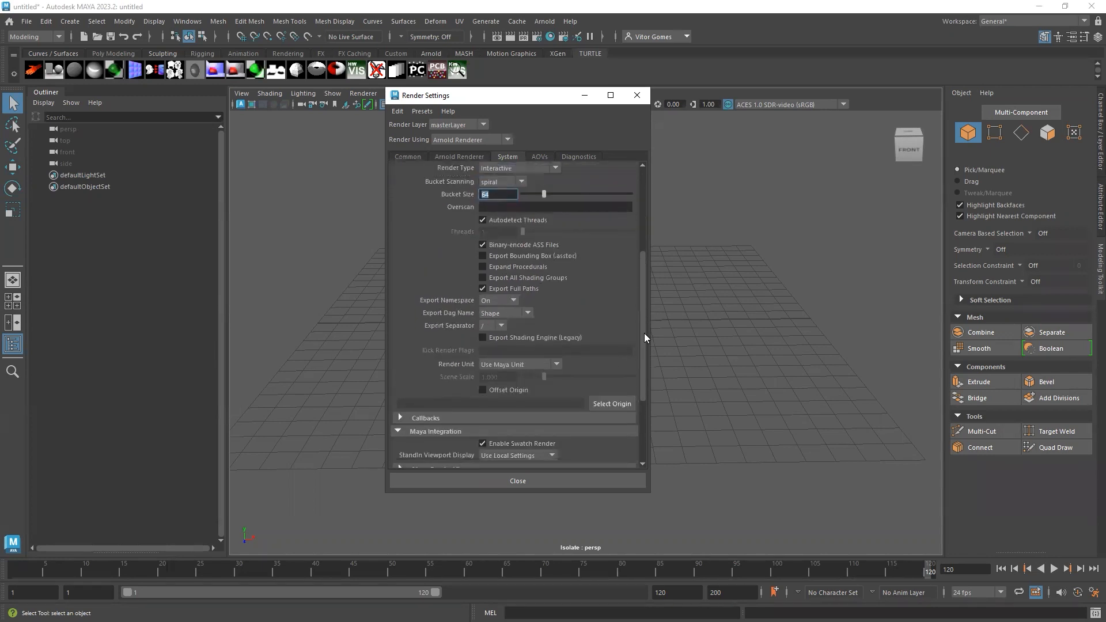
scroll(644, 334, up, 2)
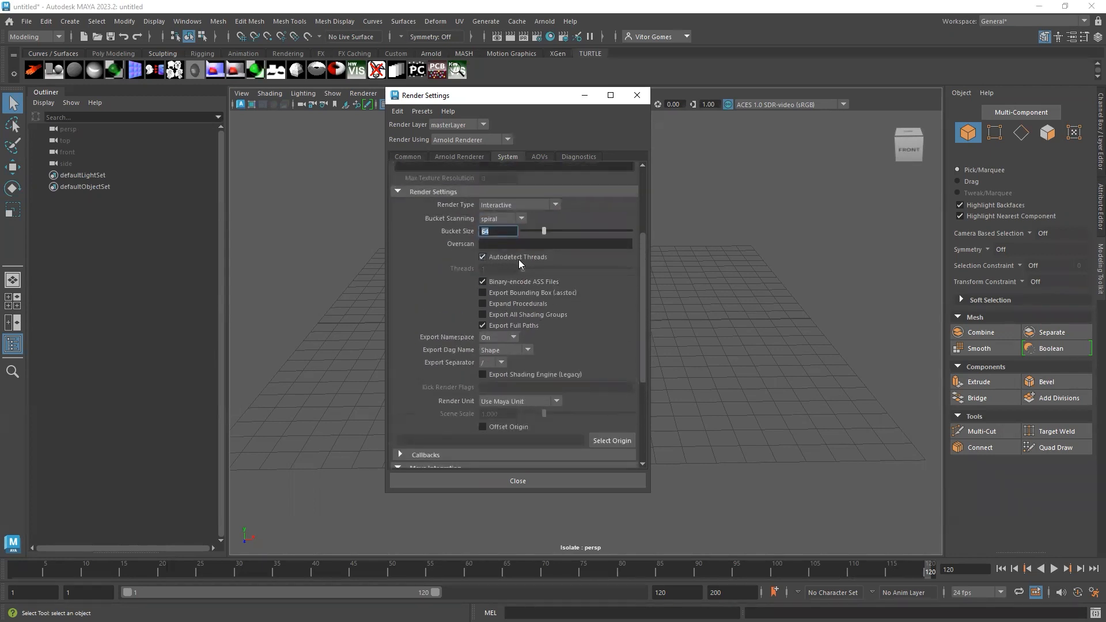
click(480, 258)
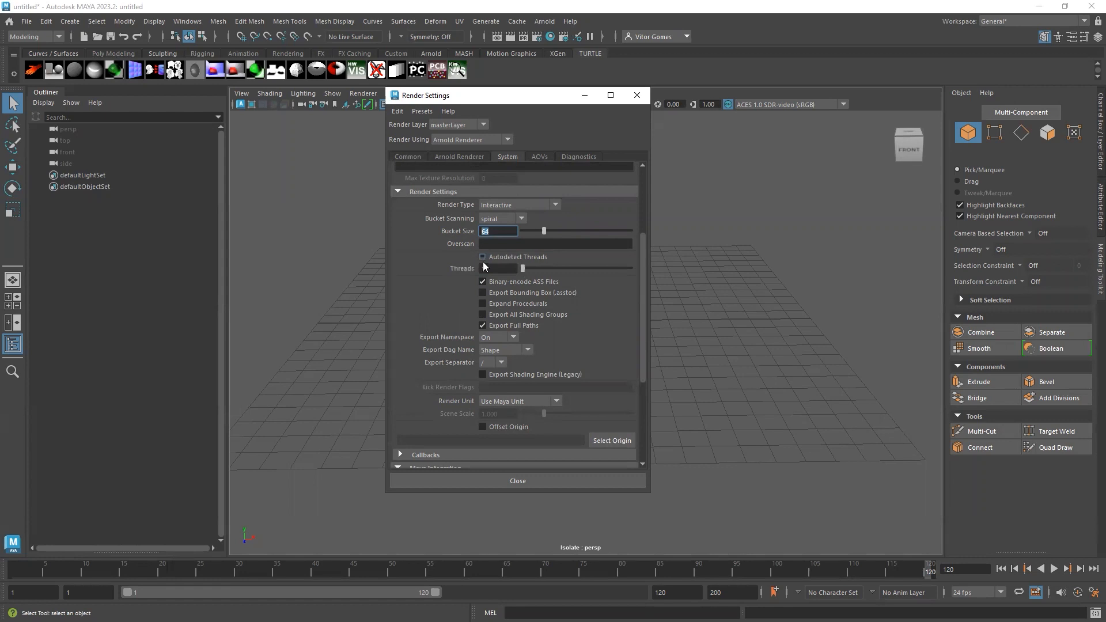
click(508, 268)
text(0)
click(483, 257)
click(483, 257)
click(496, 258)
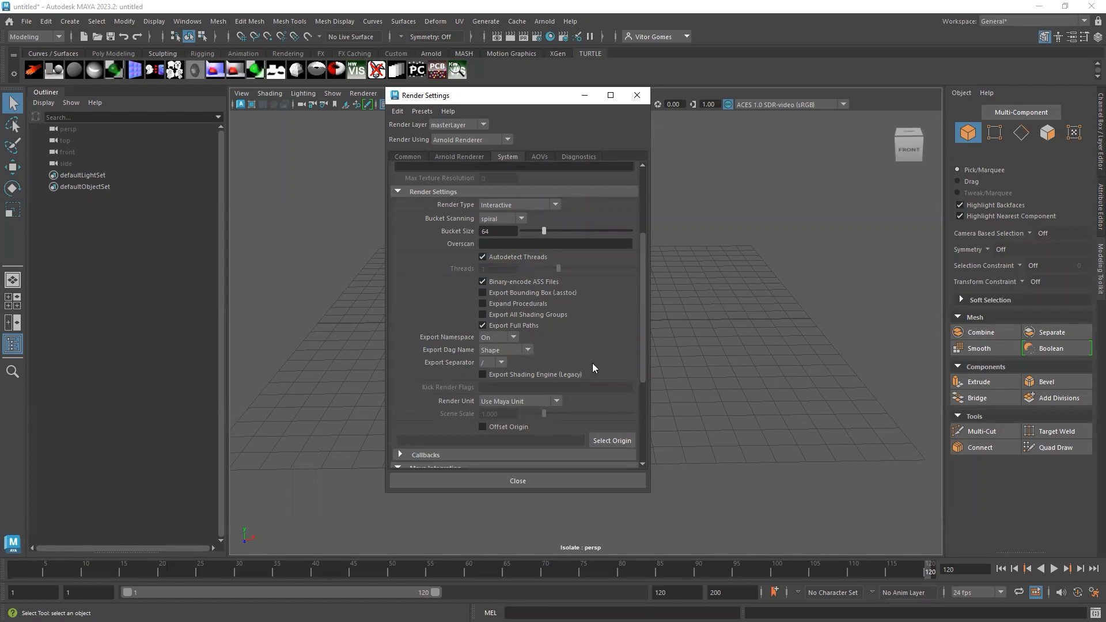
Examine the full list of available render passes in Arnold's AOV Browser
drag(642, 338, 637, 265)
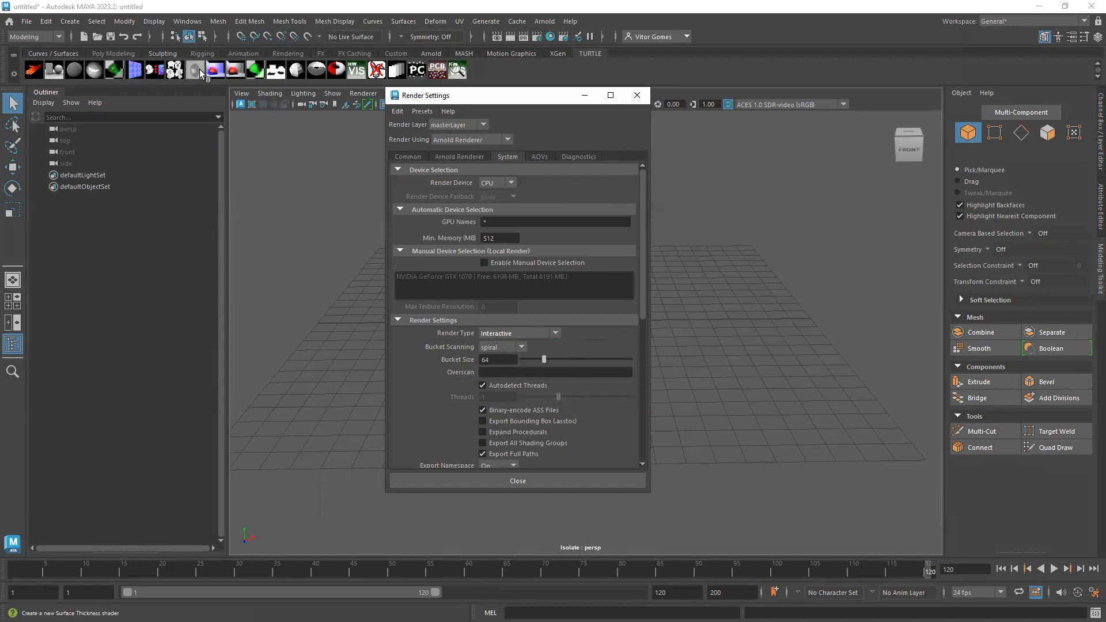
click(540, 157)
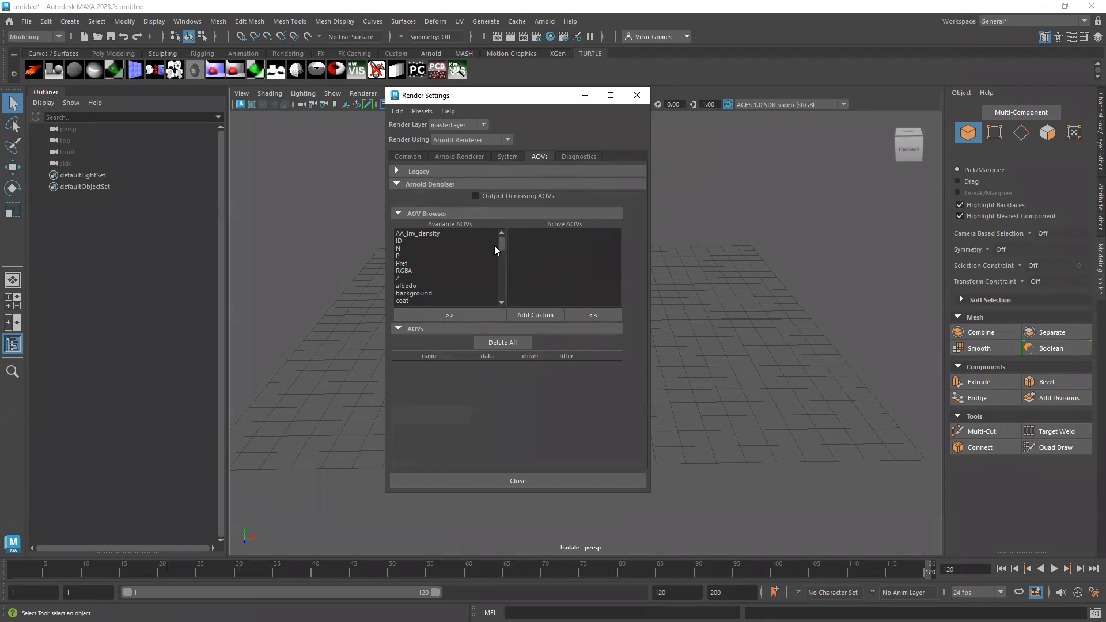
mouse_move(502, 242)
mouse_down()
mouse_move(507, 299)
mouse_move(503, 239)
mouse_up()
mouse_move(502, 244)
mouse_down()
mouse_move(505, 305)
mouse_move(505, 238)
mouse_up()
scroll(497, 244, down, 3)
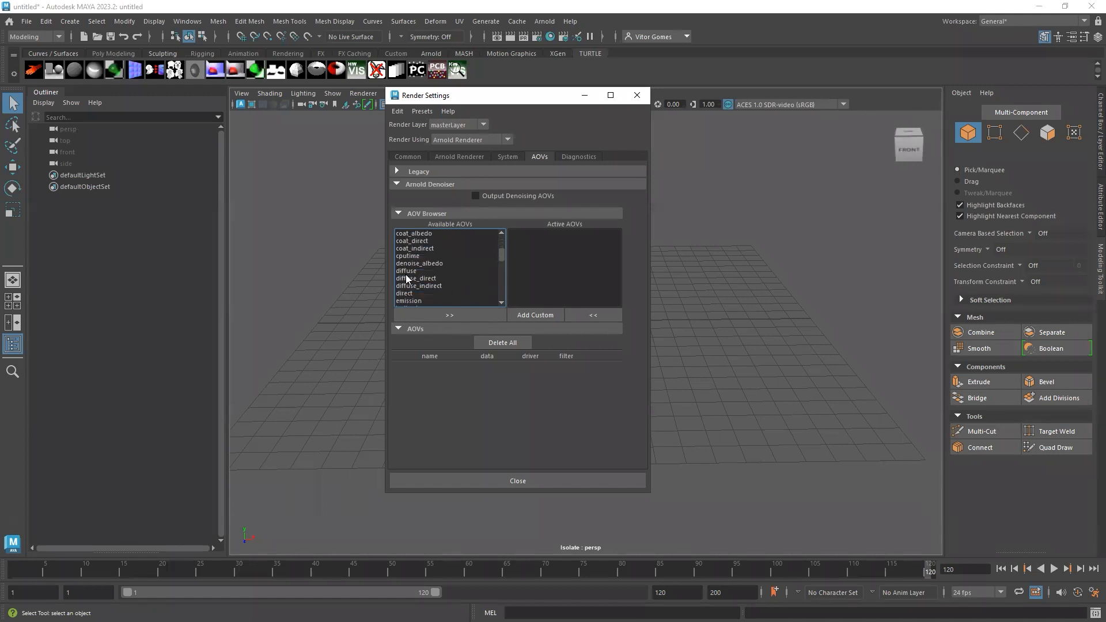
scroll(503, 267, down, 10)
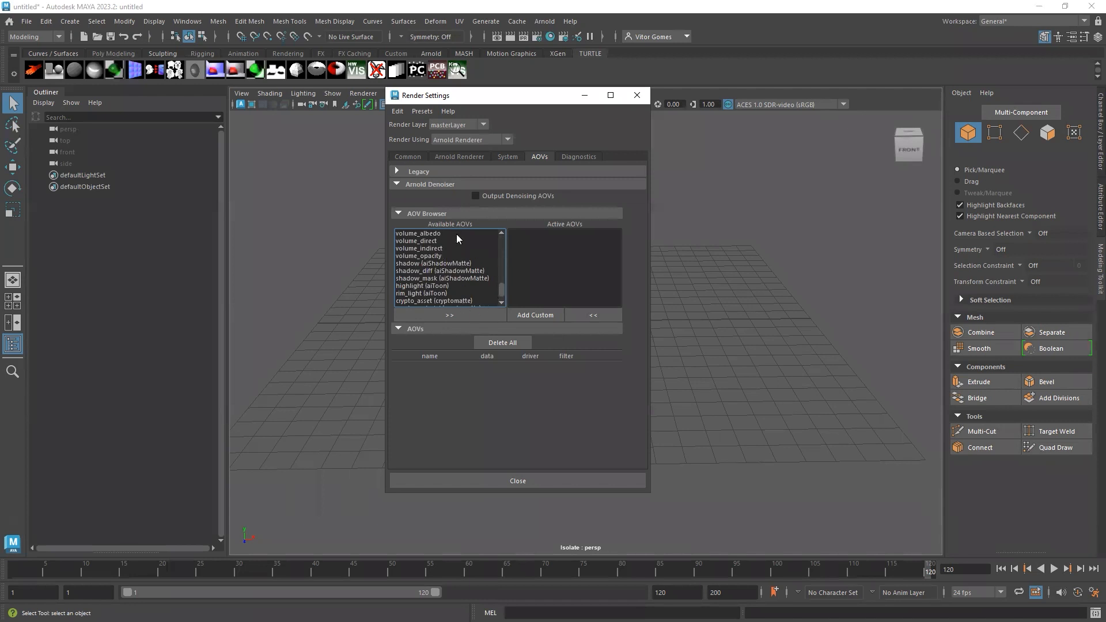
scroll(483, 284, up, 15)
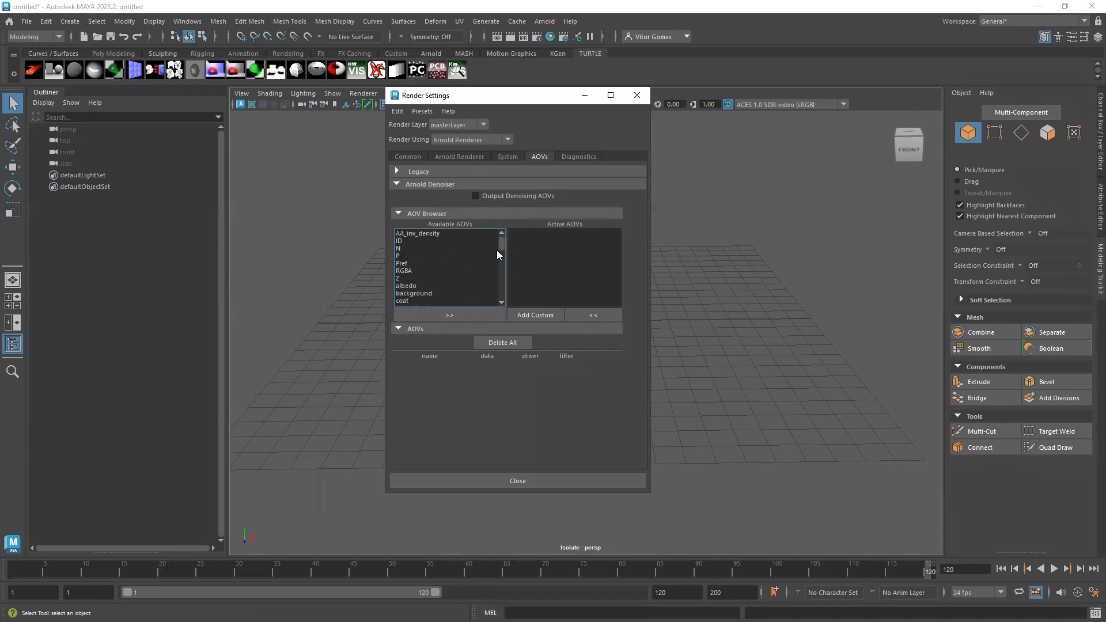
Highlight different available AOVs in turn, including albedo, RGBA, P, background, Z and Pref, without adding any
drag(498, 253, 496, 310)
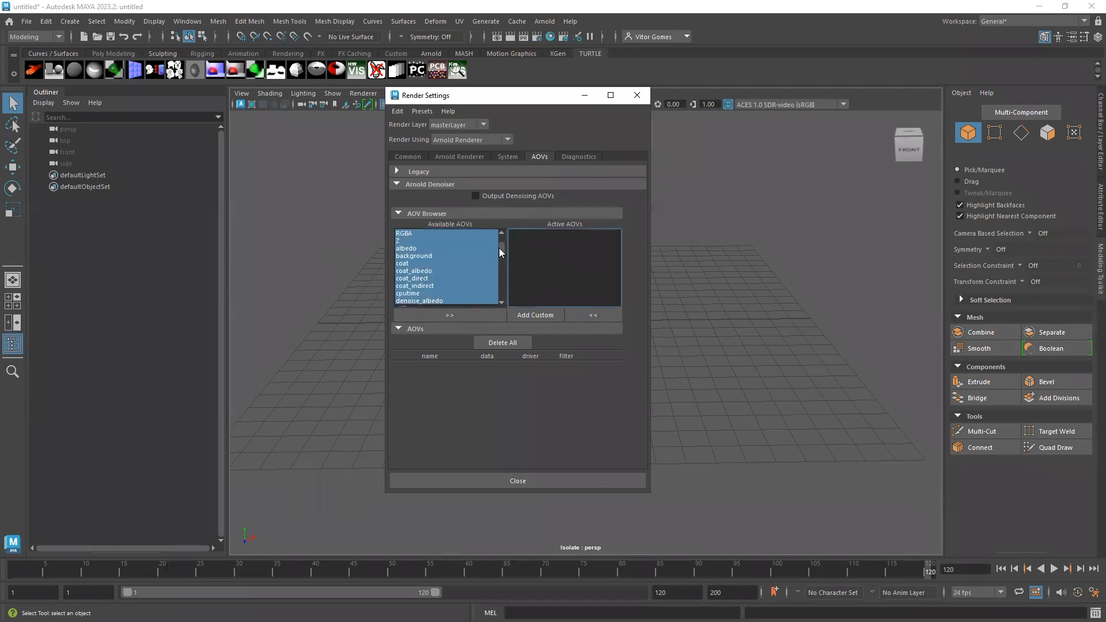
click(435, 247)
mouse_move(500, 248)
mouse_down()
mouse_move(498, 282)
mouse_move(499, 242)
mouse_up()
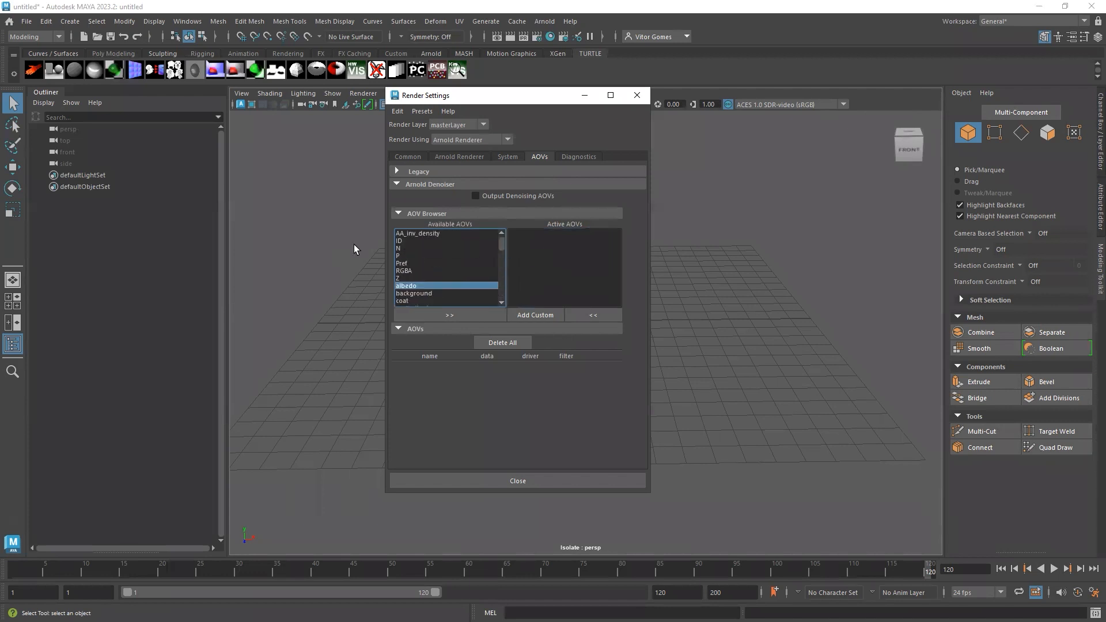
click(406, 271)
click(406, 256)
click(406, 286)
click(409, 293)
click(411, 279)
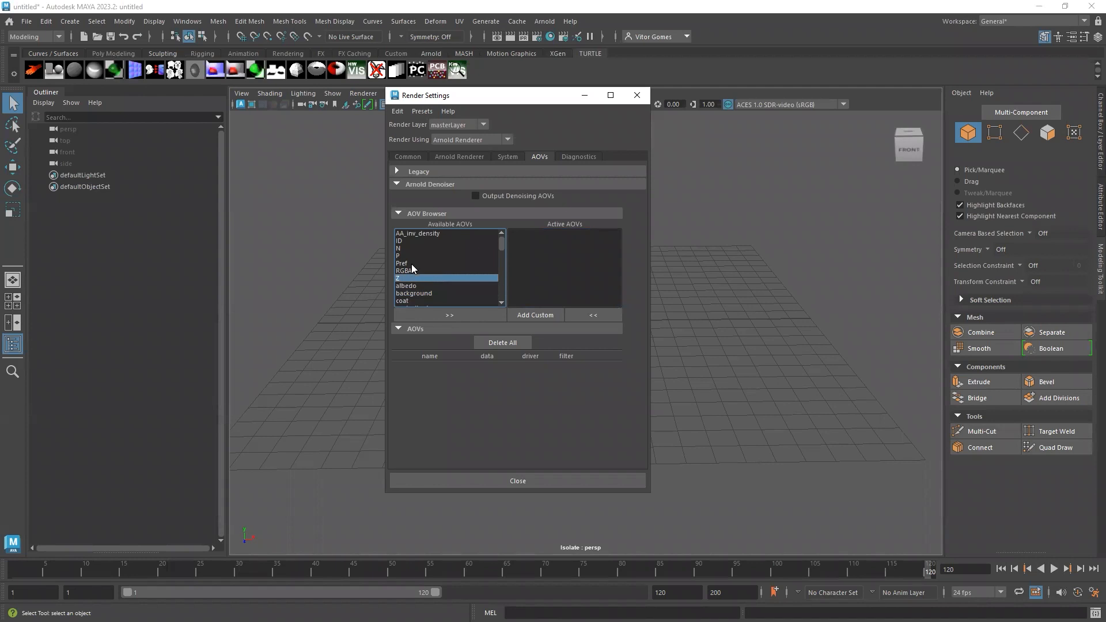
click(411, 264)
Examine Arnold's Diagnostics settings from Log down to the Feature Overrides ignore options
click(579, 159)
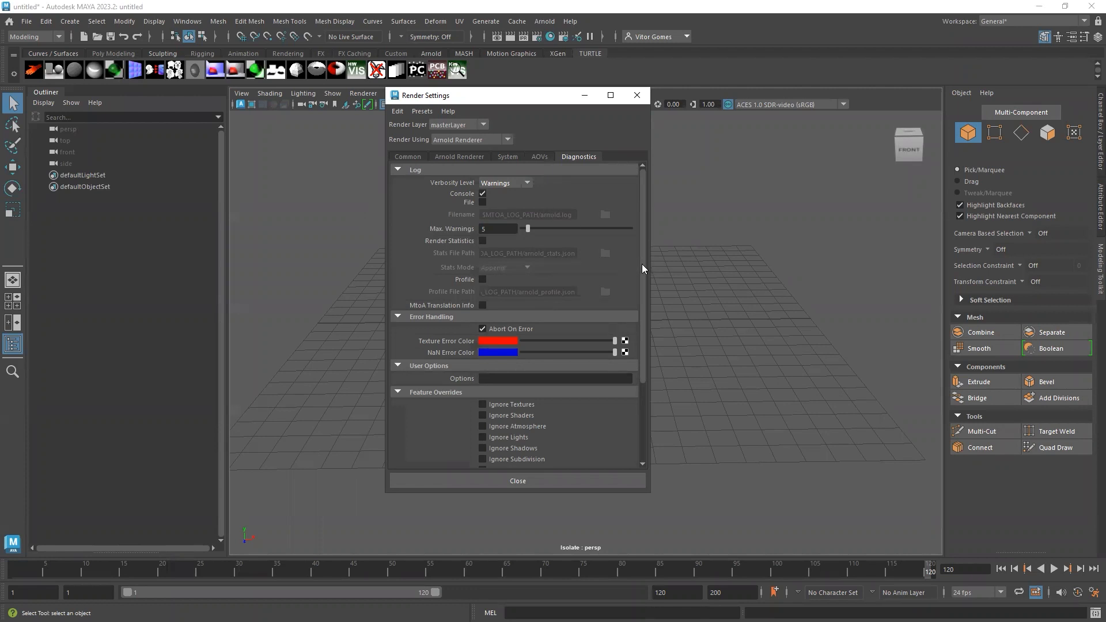
drag(642, 265, 643, 376)
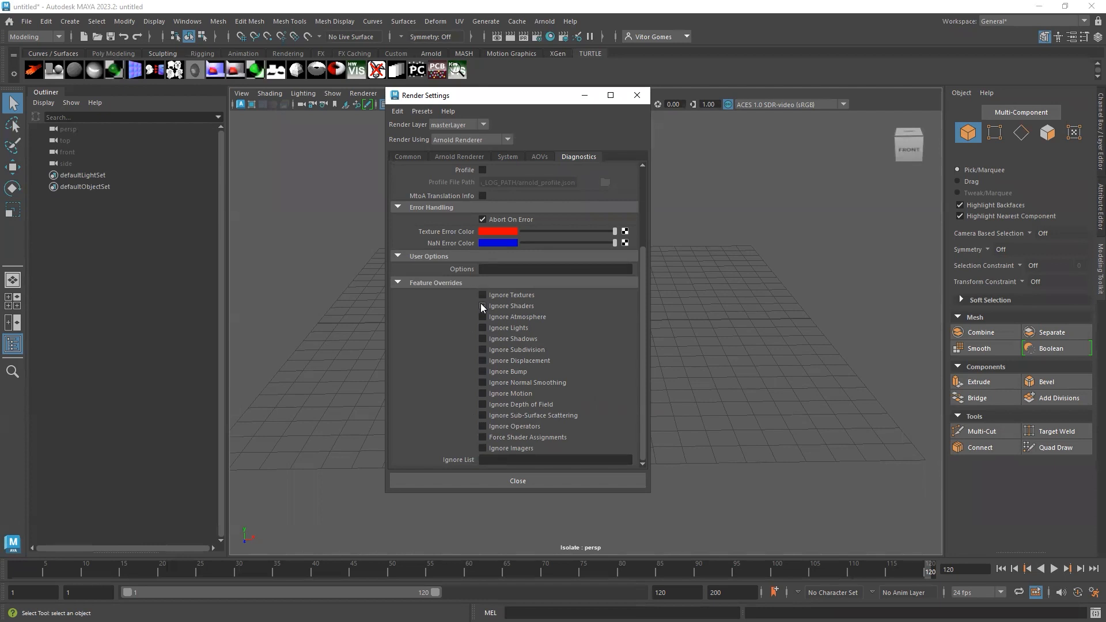
mouse_move(643, 414)
mouse_down()
mouse_move(640, 346)
mouse_move(639, 426)
mouse_up()
scroll(429, 175, up, 5)
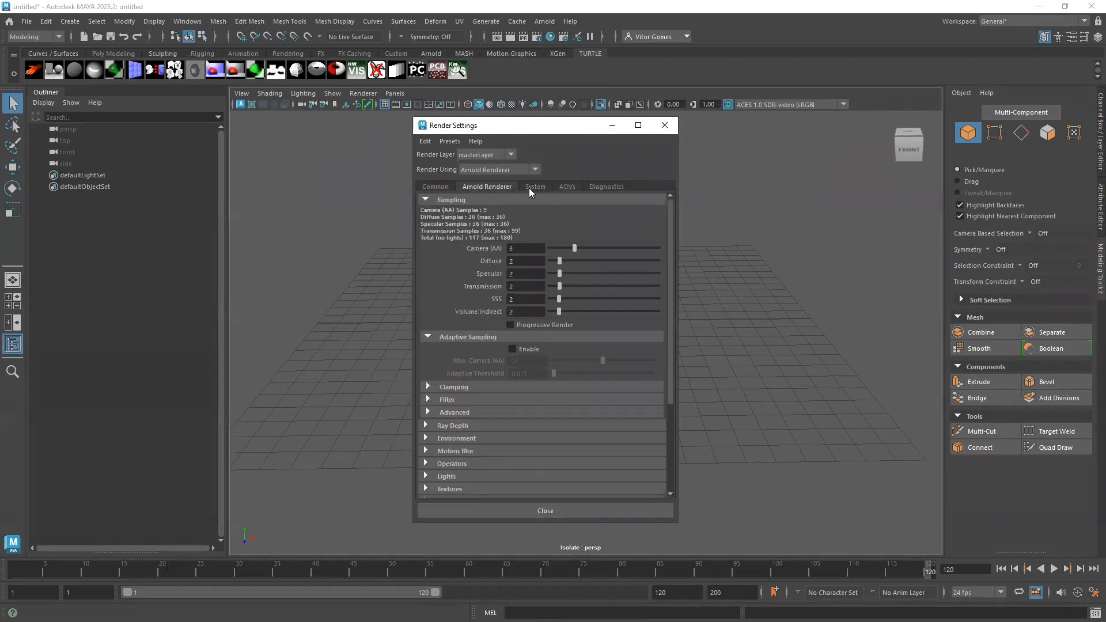
Revisit the System, Diagnostics, Arnold Renderer and Common settings, and close the Render Settings window
click(530, 188)
click(605, 187)
click(486, 186)
click(436, 187)
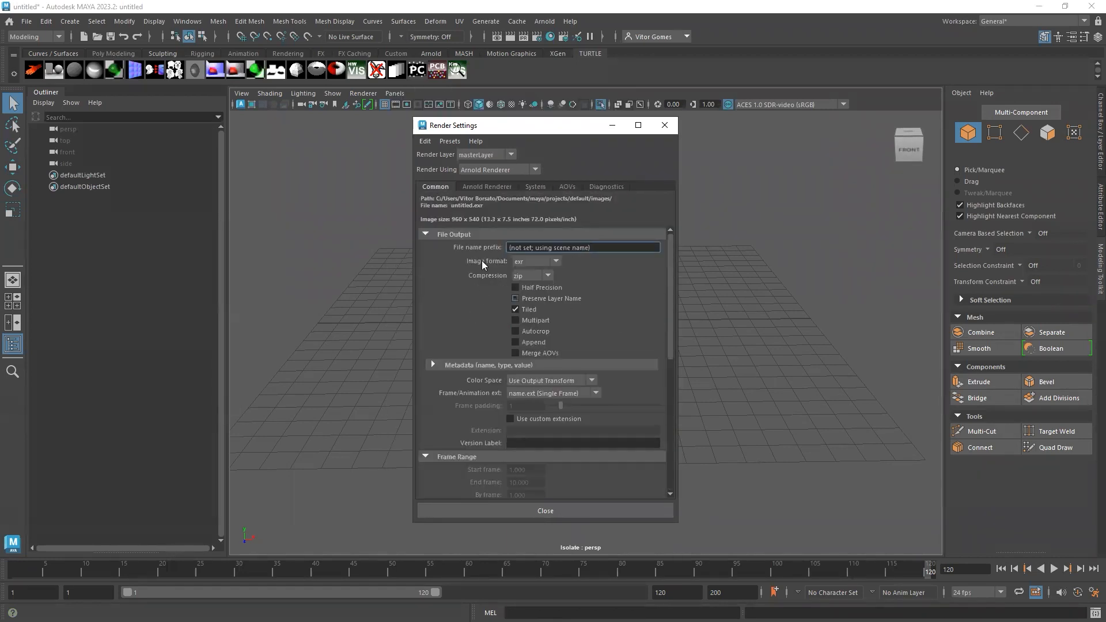
drag(523, 129, 553, 118)
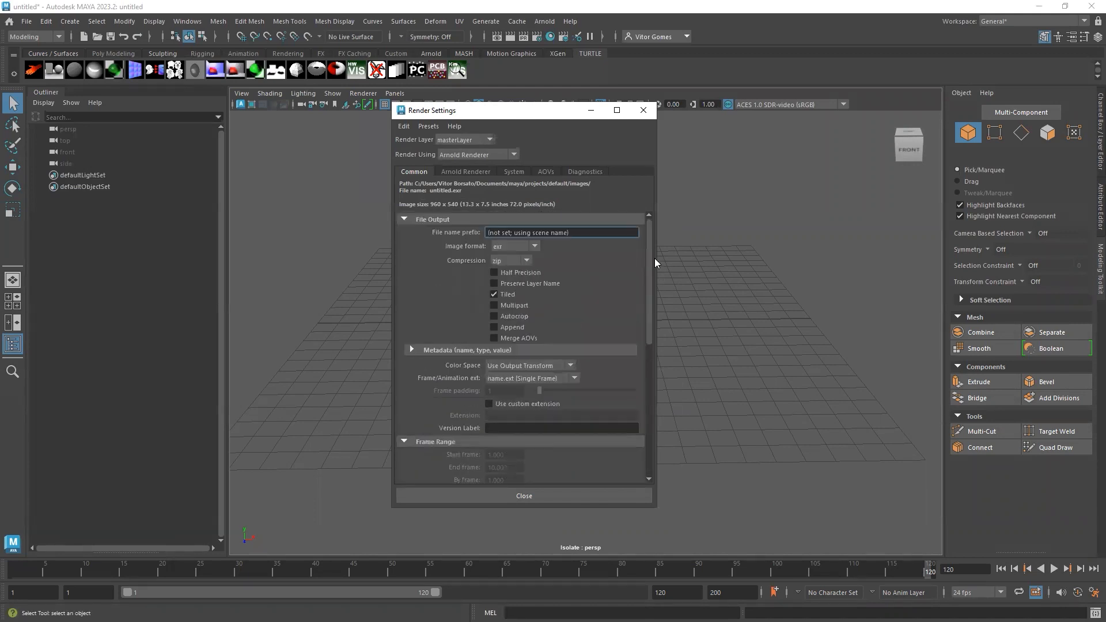
click(484, 173)
click(520, 171)
click(456, 172)
click(415, 172)
click(641, 112)
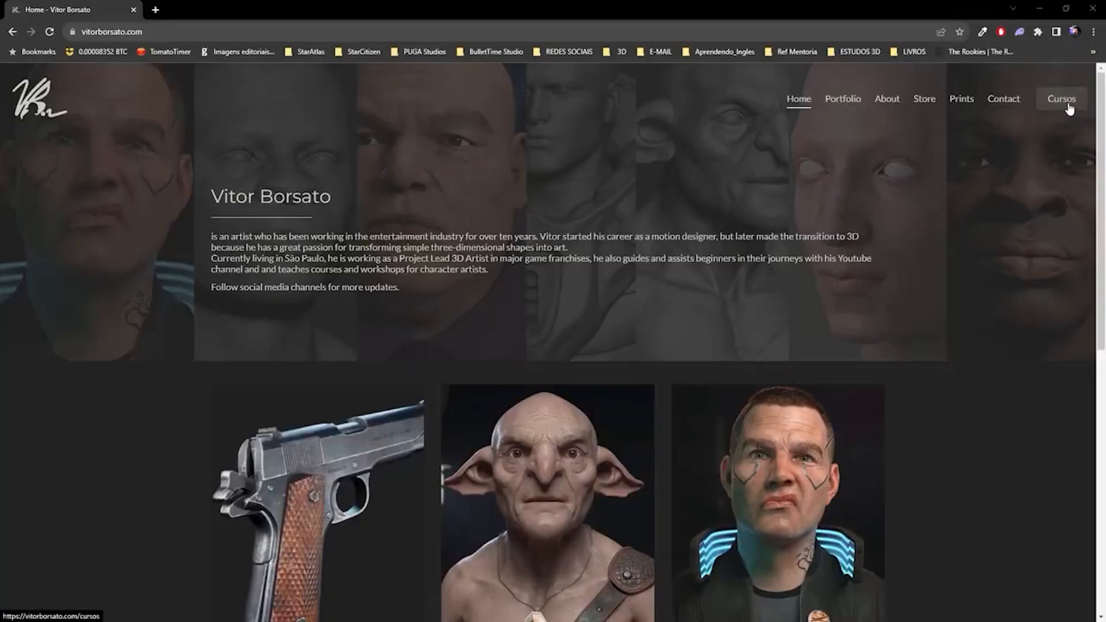
Switch to Chrome, open the artist website's Cursos page, and look through its courses, testimonials and student gallery
click(1066, 101)
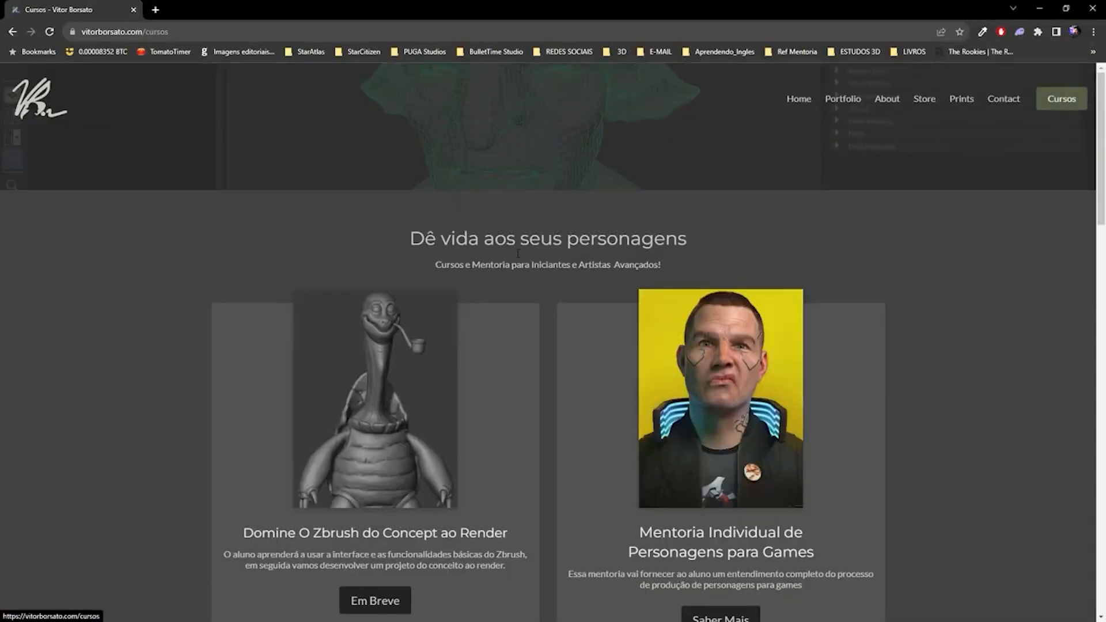
scroll(129, 276, down, 10)
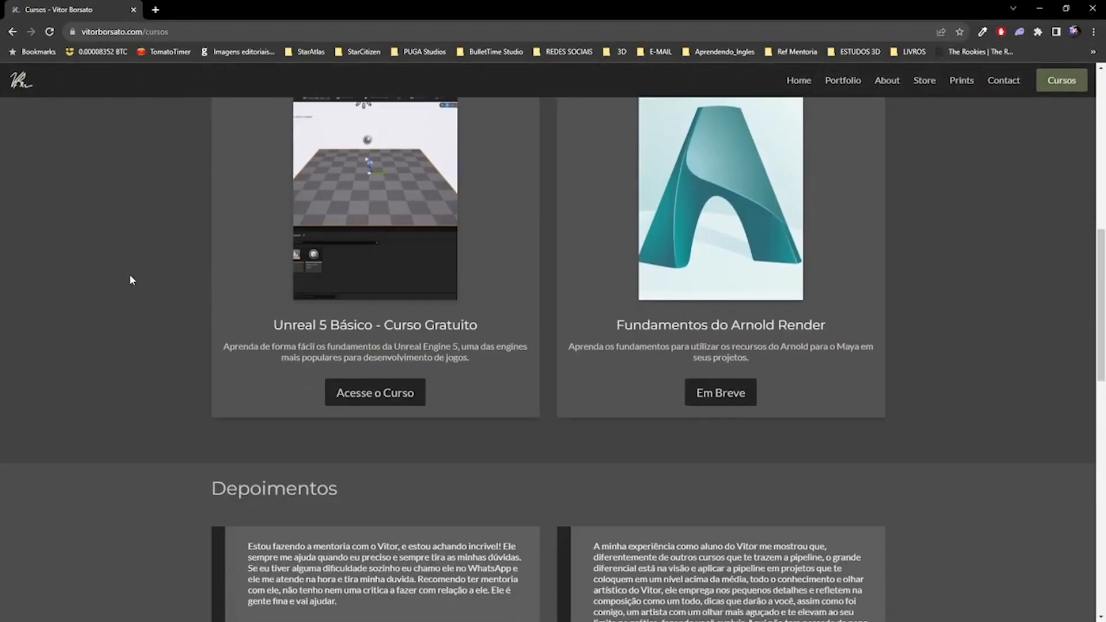
scroll(130, 277, down, 2)
scroll(130, 278, down, 3)
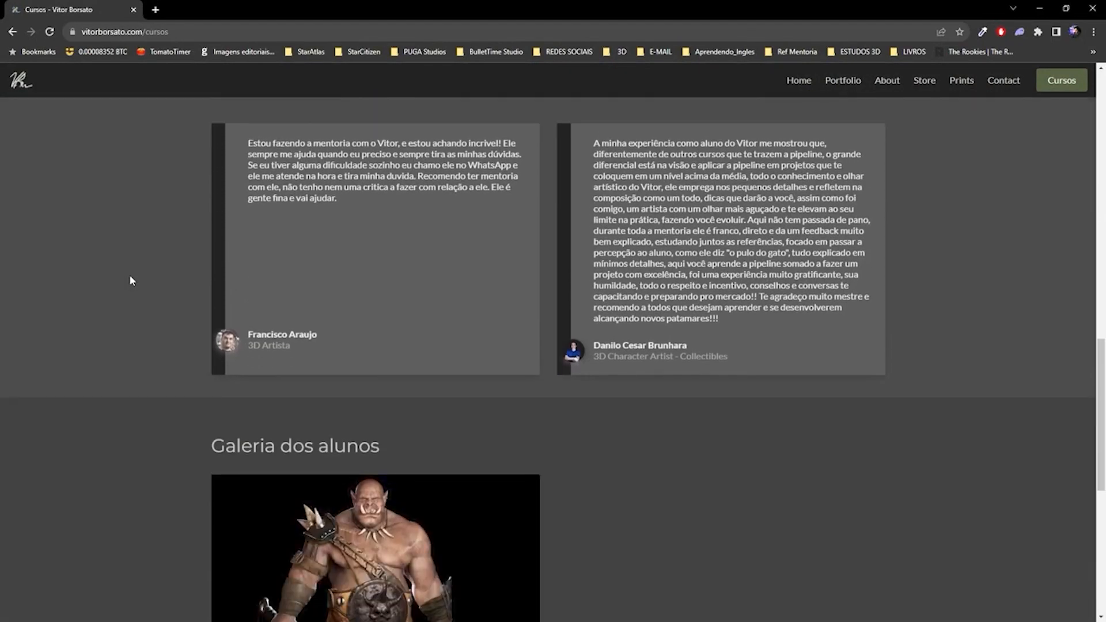
scroll(131, 279, down, 5)
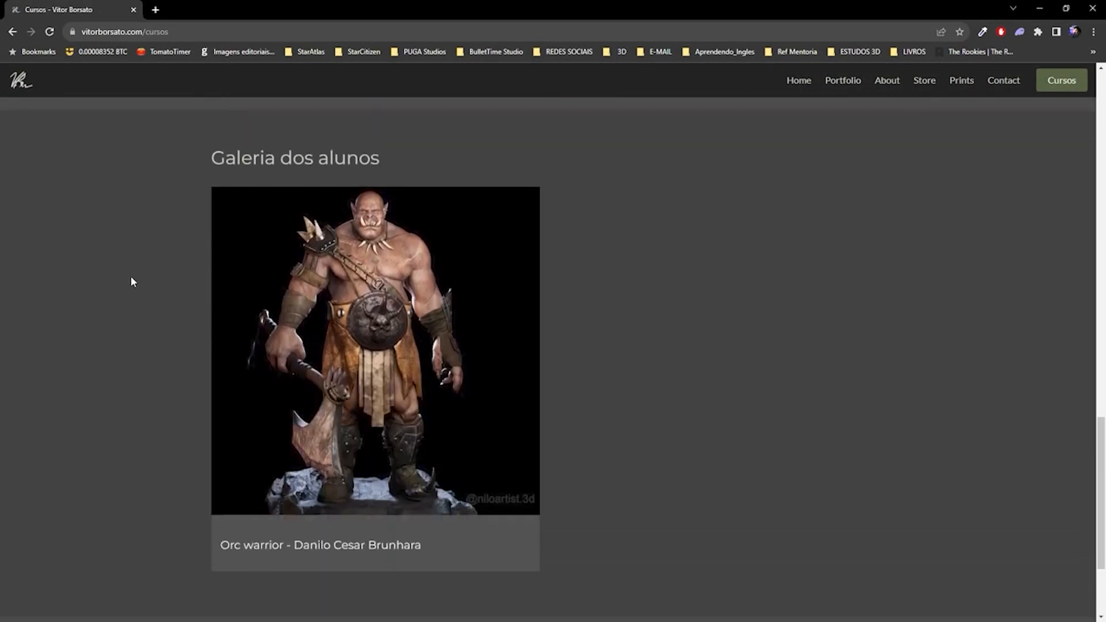
scroll(133, 277, down, 2)
scroll(135, 277, up, 12)
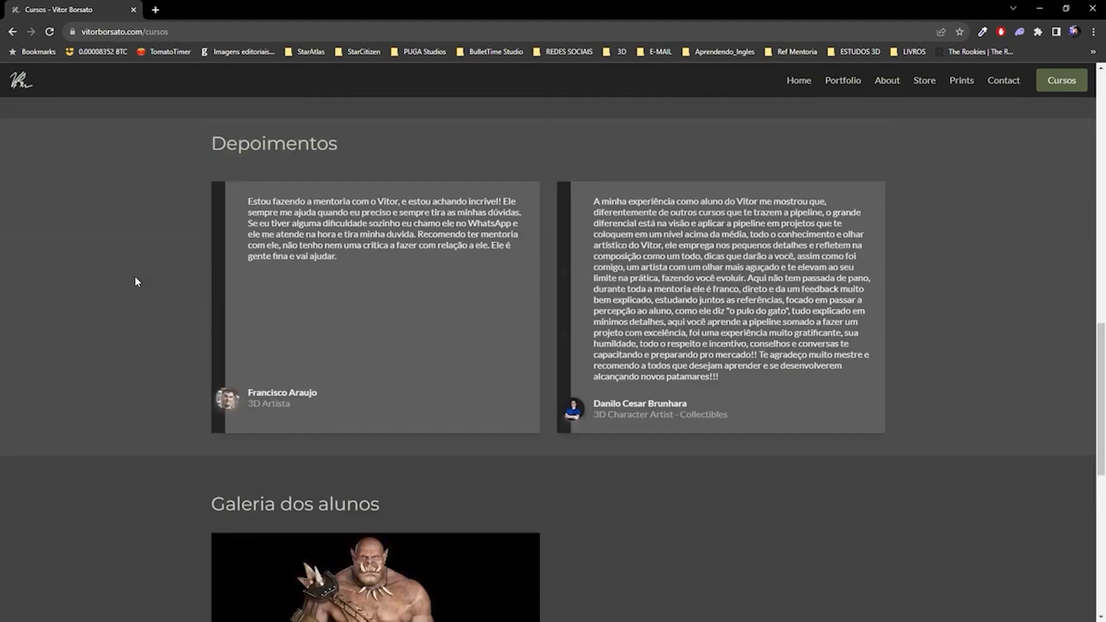
scroll(136, 281, up, 4)
scroll(137, 275, up, 4)
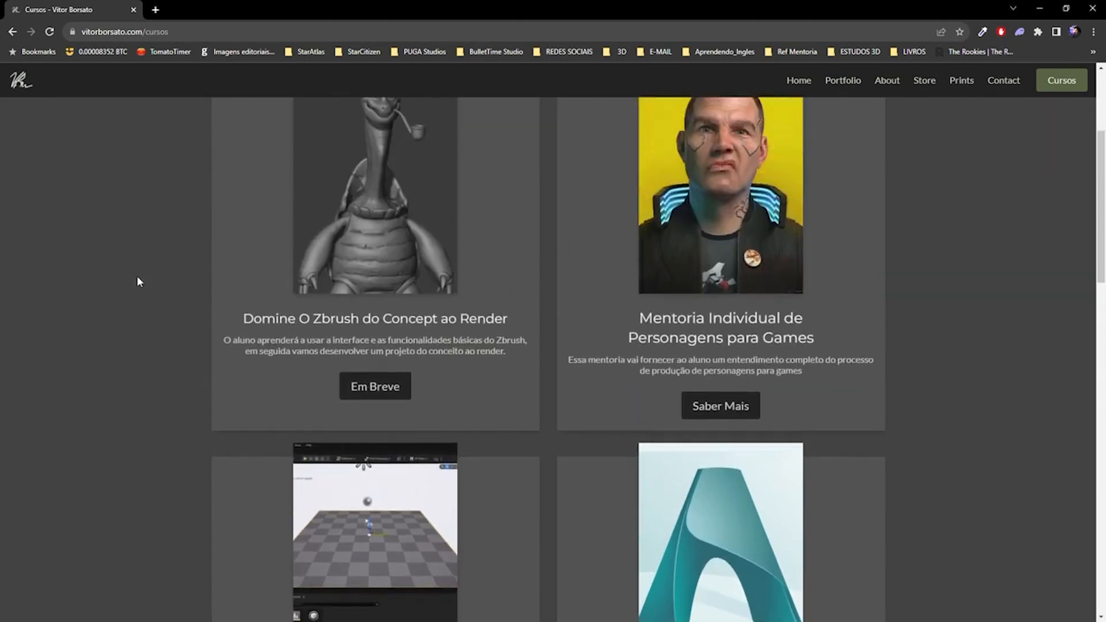
Open the details of the Mentoria Individual de Personagens para Games course and read its contents, audience and requirements
scroll(536, 362, down, 1)
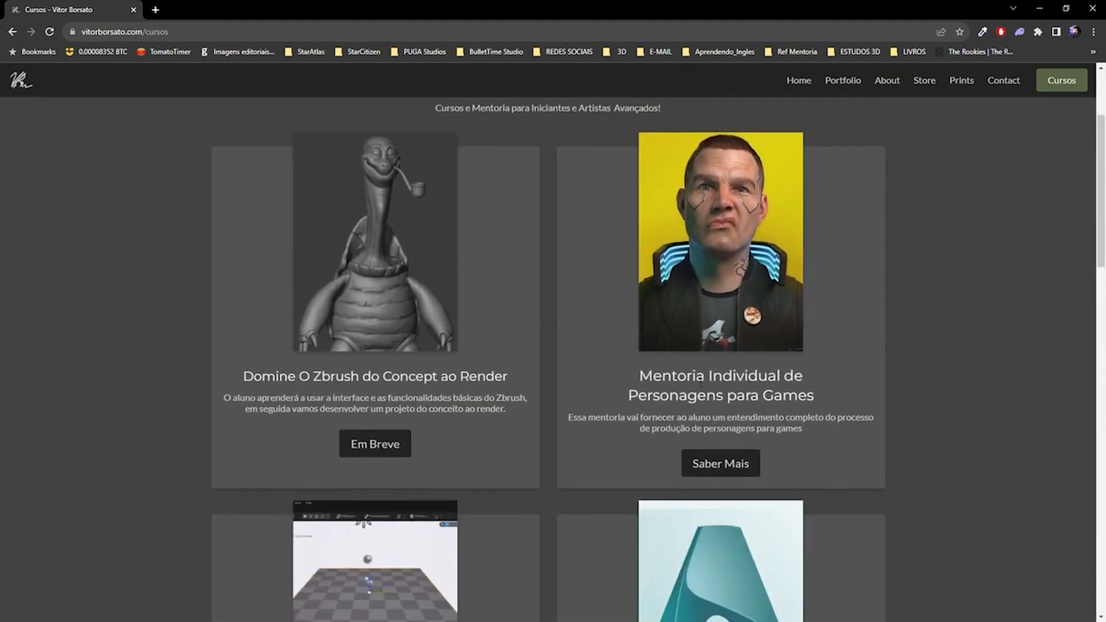
click(732, 464)
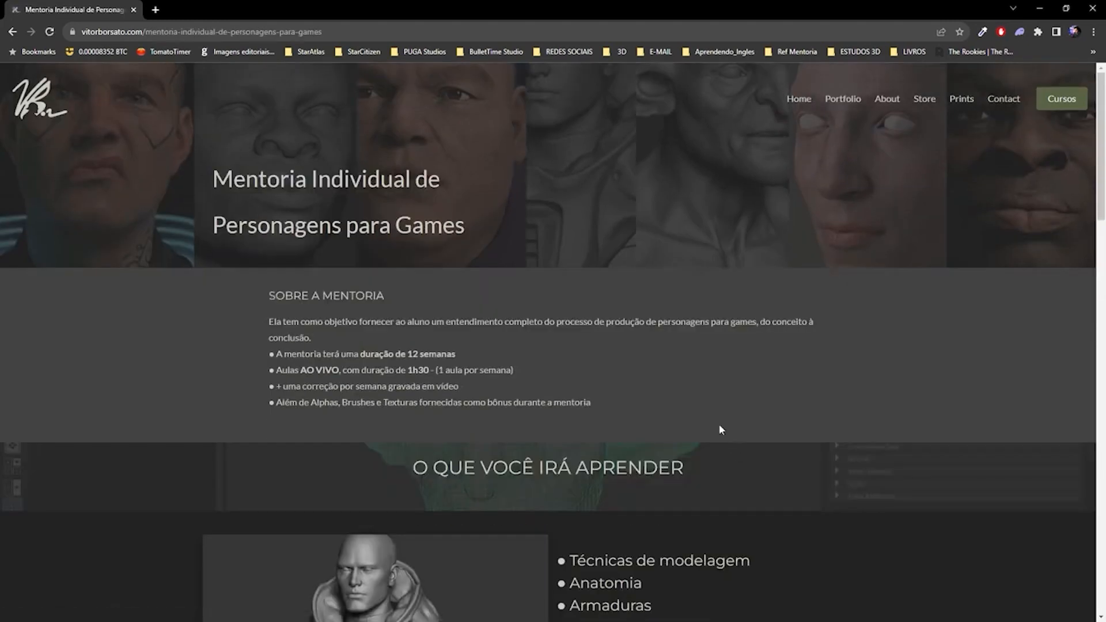
scroll(435, 246, down, 6)
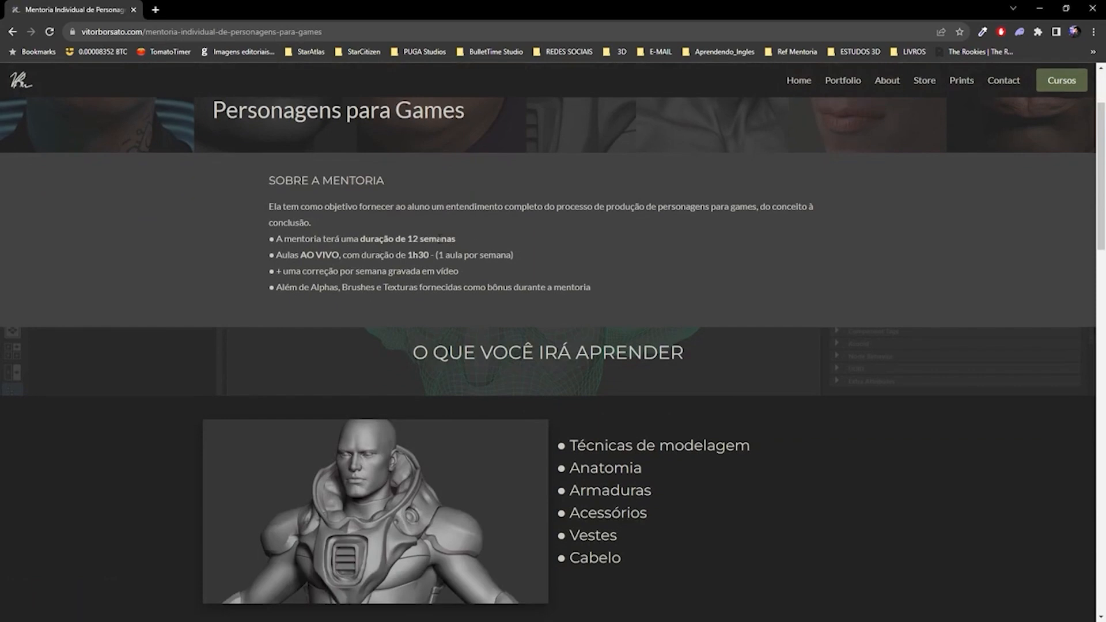
scroll(433, 243, down, 5)
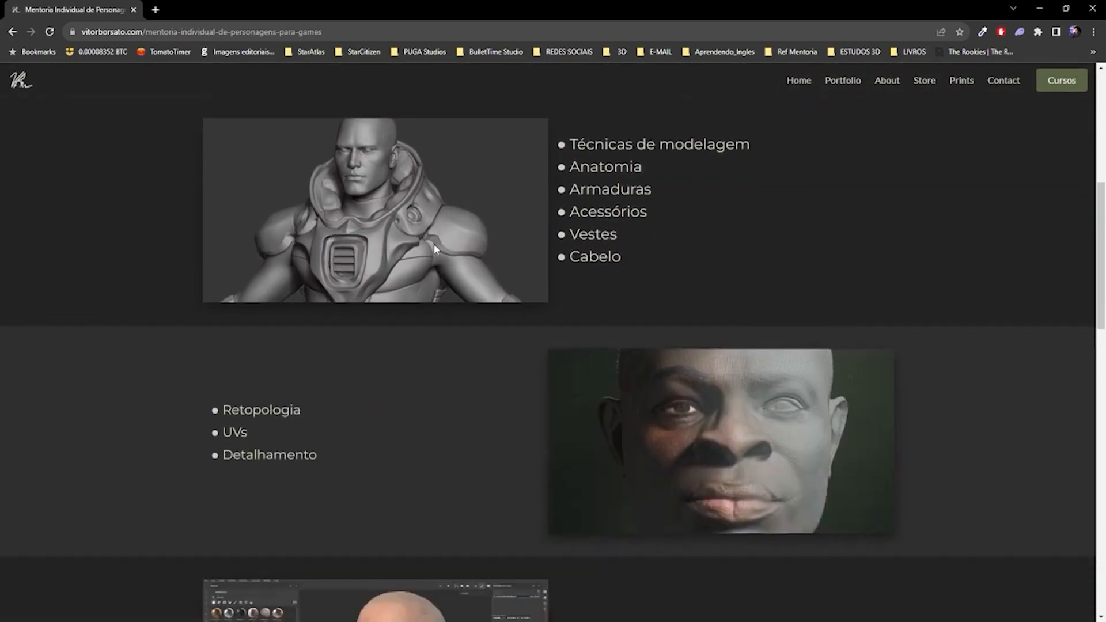
scroll(436, 251, down, 5)
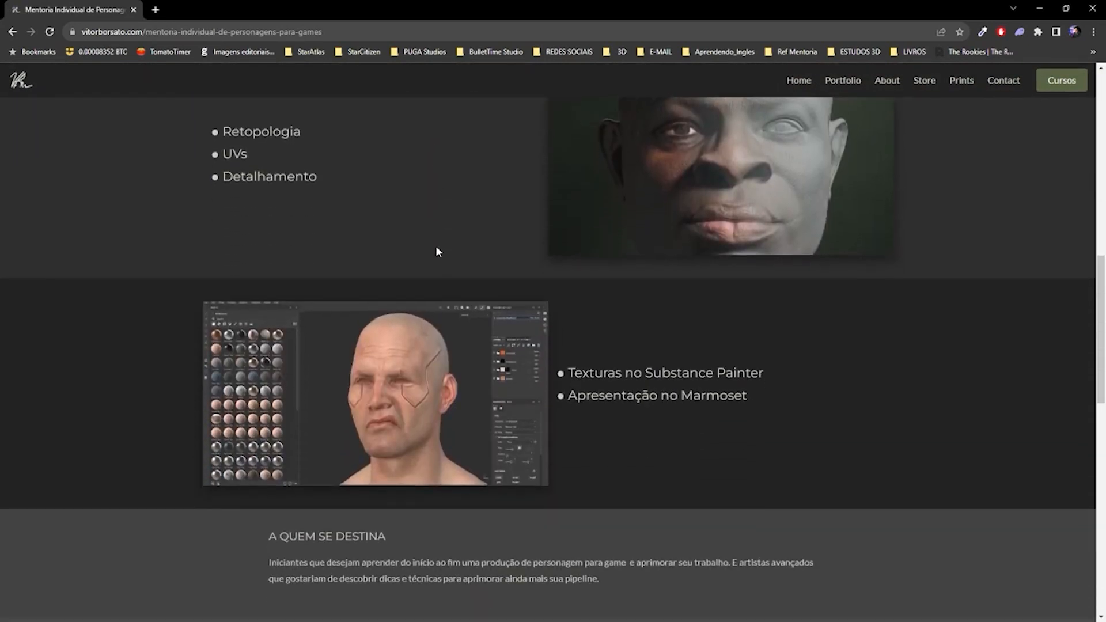
scroll(436, 247, down, 3)
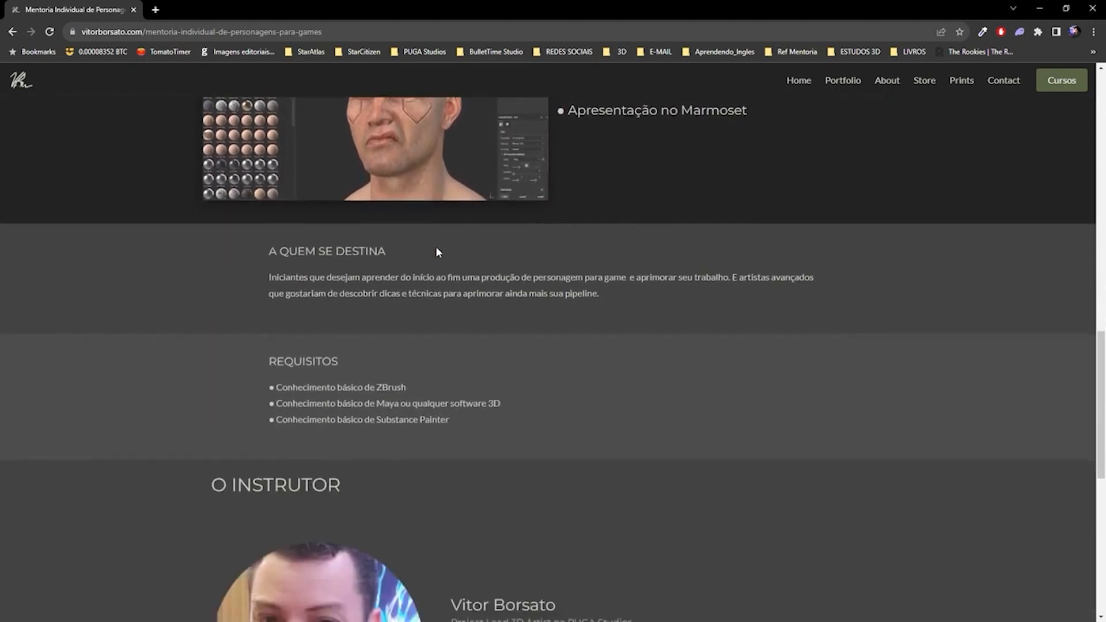
scroll(438, 248, up, 4)
scroll(439, 252, up, 4)
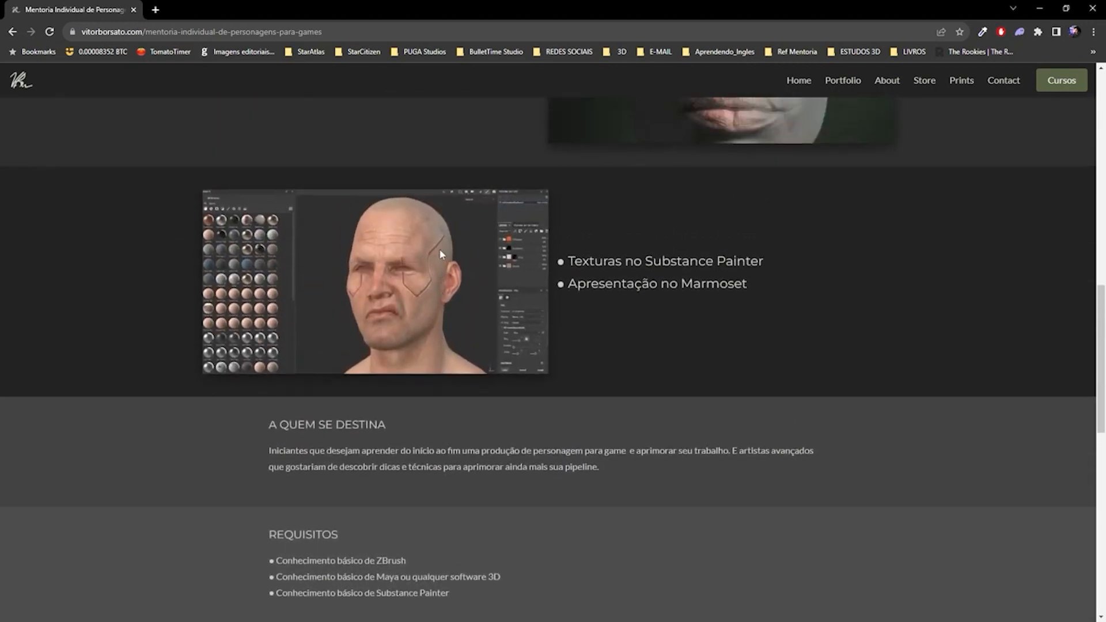
scroll(442, 255, up, 5)
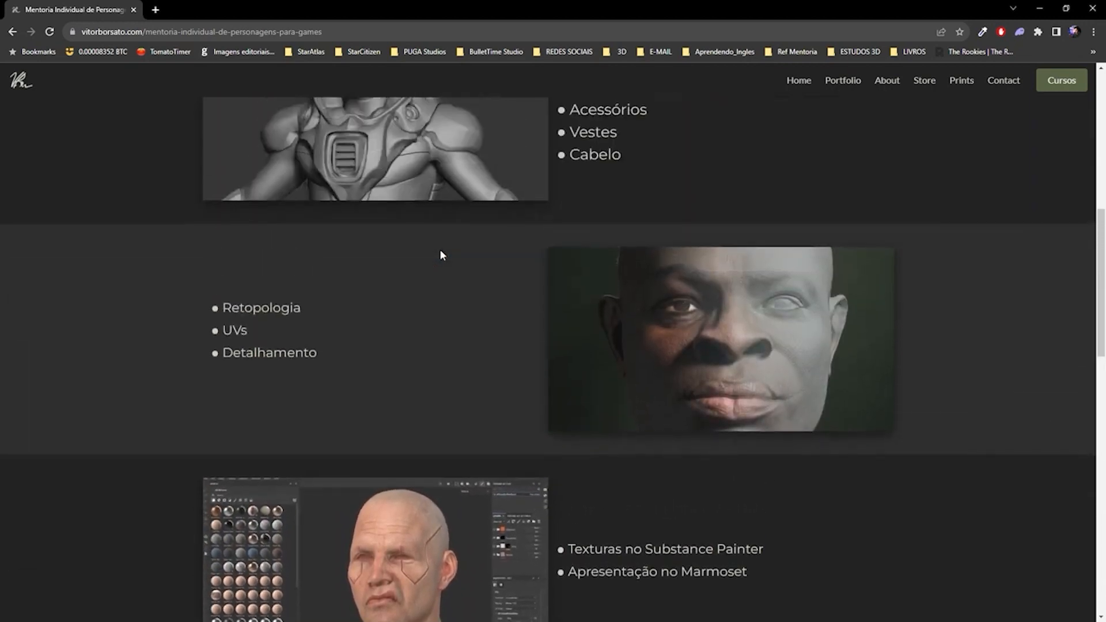
scroll(442, 256, up, 4)
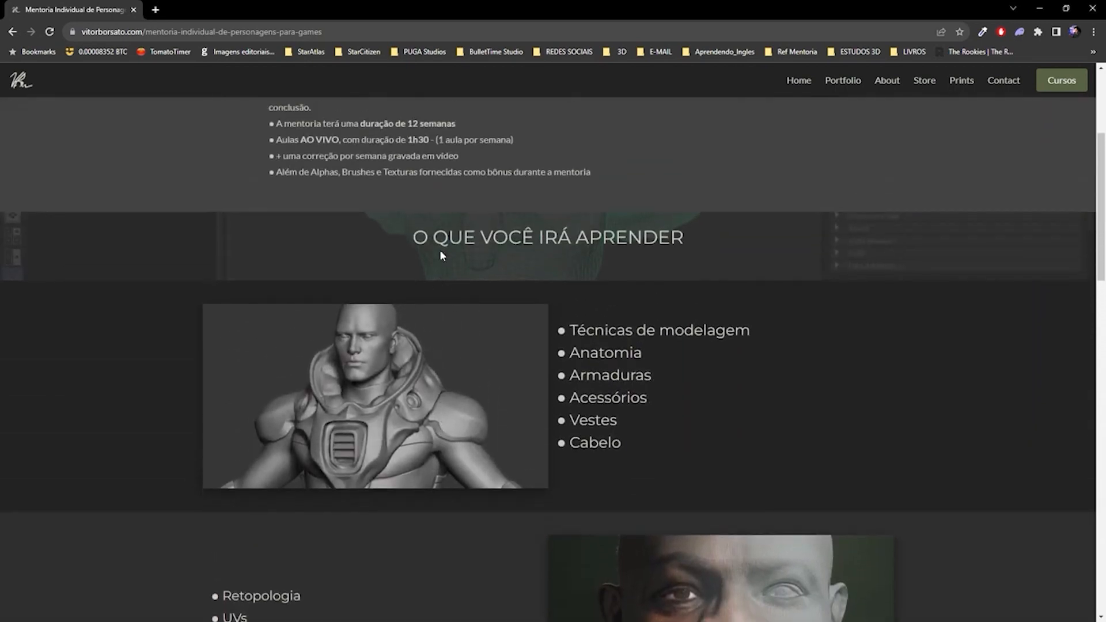
scroll(441, 250, up, 2)
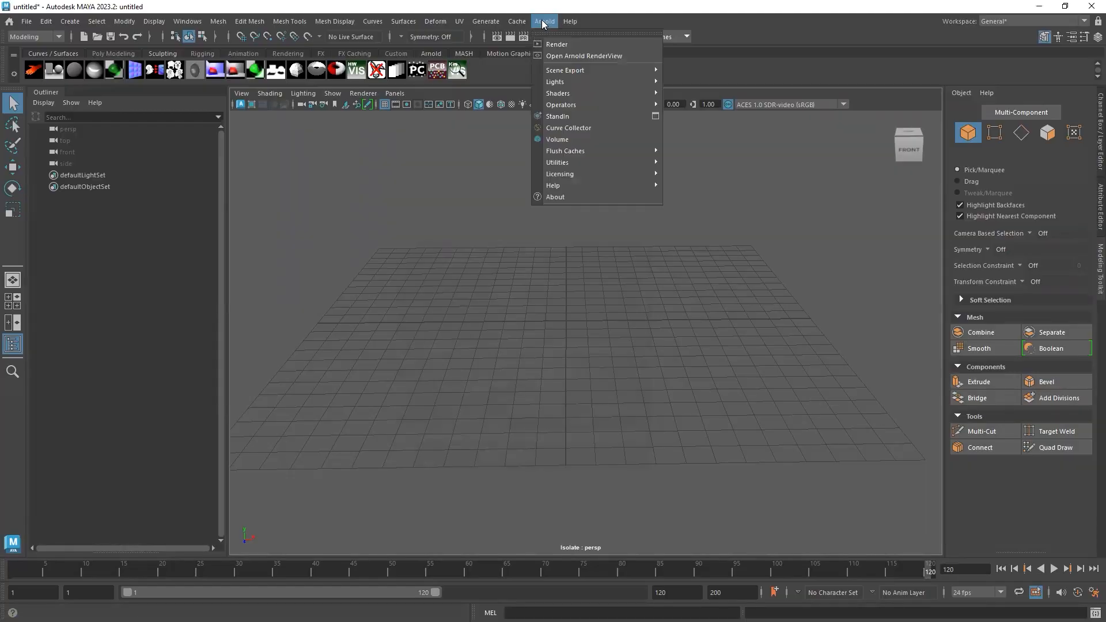
Switch to Maya, open the Arnold RenderView at full-screen size, and start and stop a test render
click(585, 54)
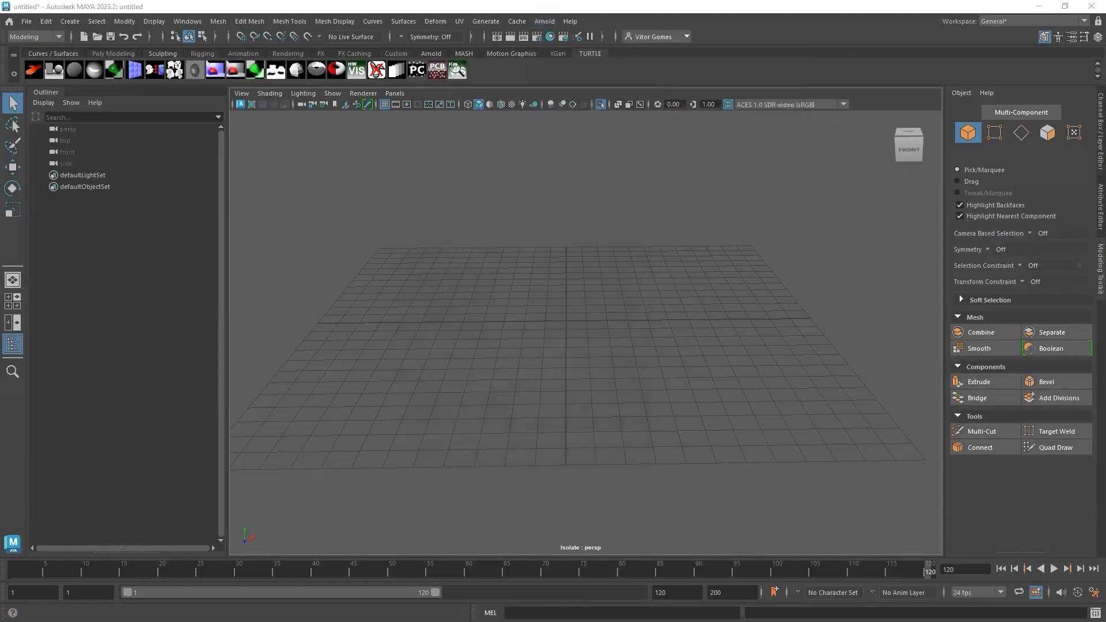
click(689, 155)
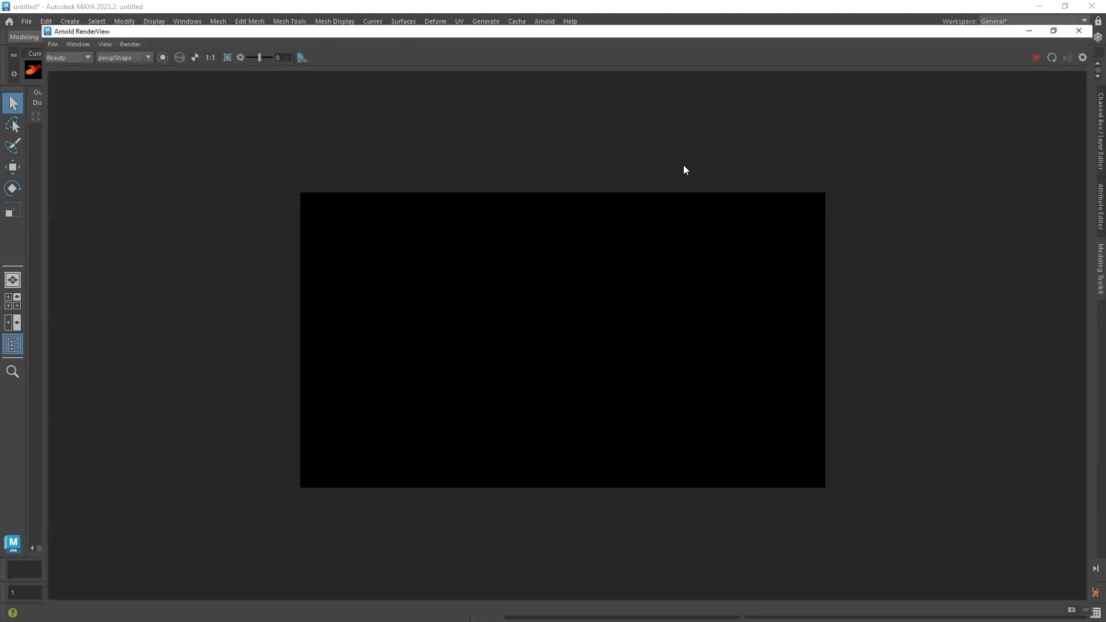
click(1047, 34)
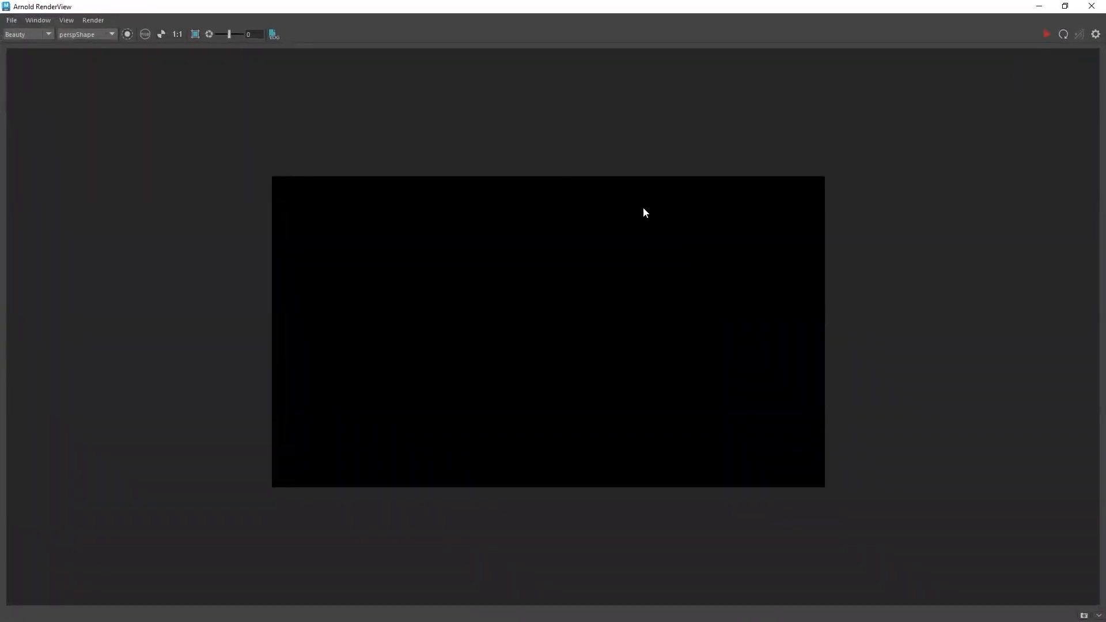
scroll(574, 298, down, 1)
middle_drag(595, 357, 608, 311)
scroll(588, 322, up, 1)
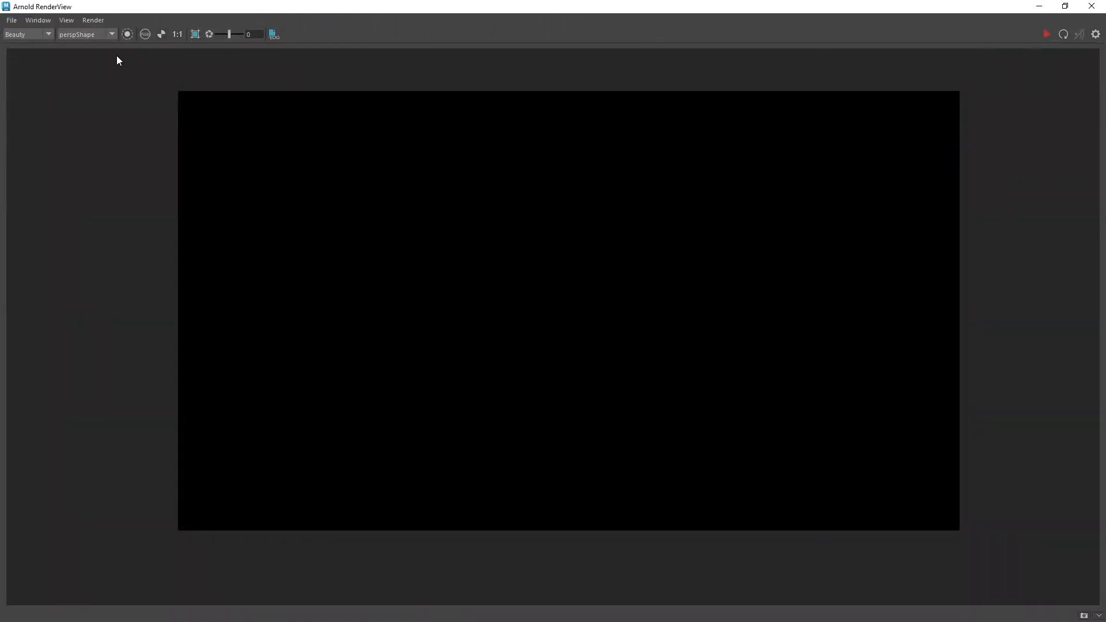
click(1046, 38)
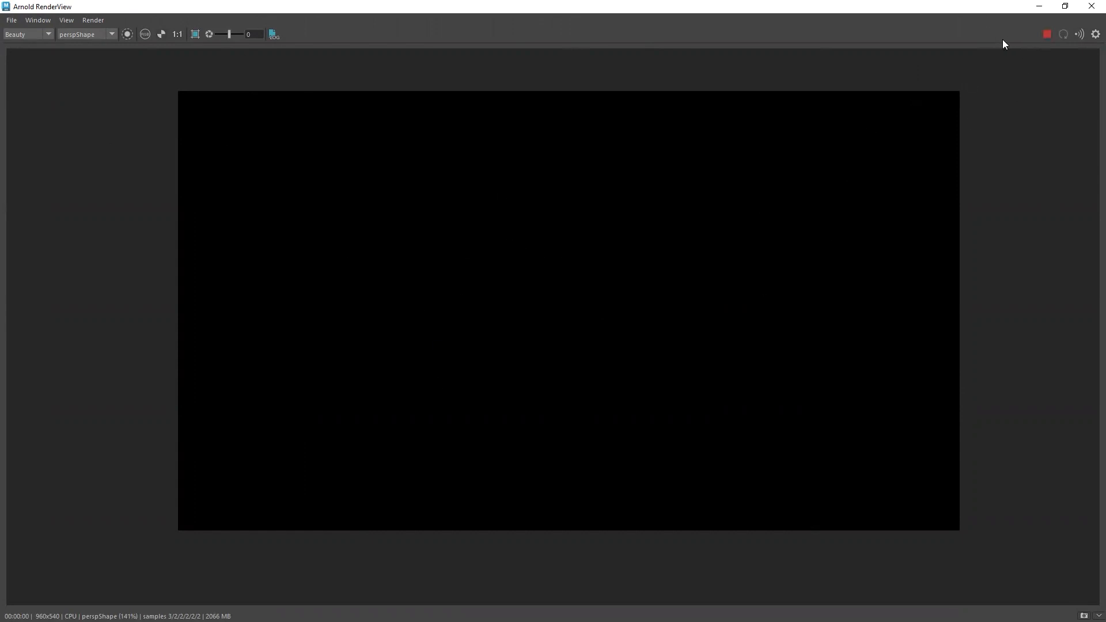
click(1047, 35)
Examine the RenderView's Display, Pixel and Post settings and hide them again
click(1095, 34)
click(985, 56)
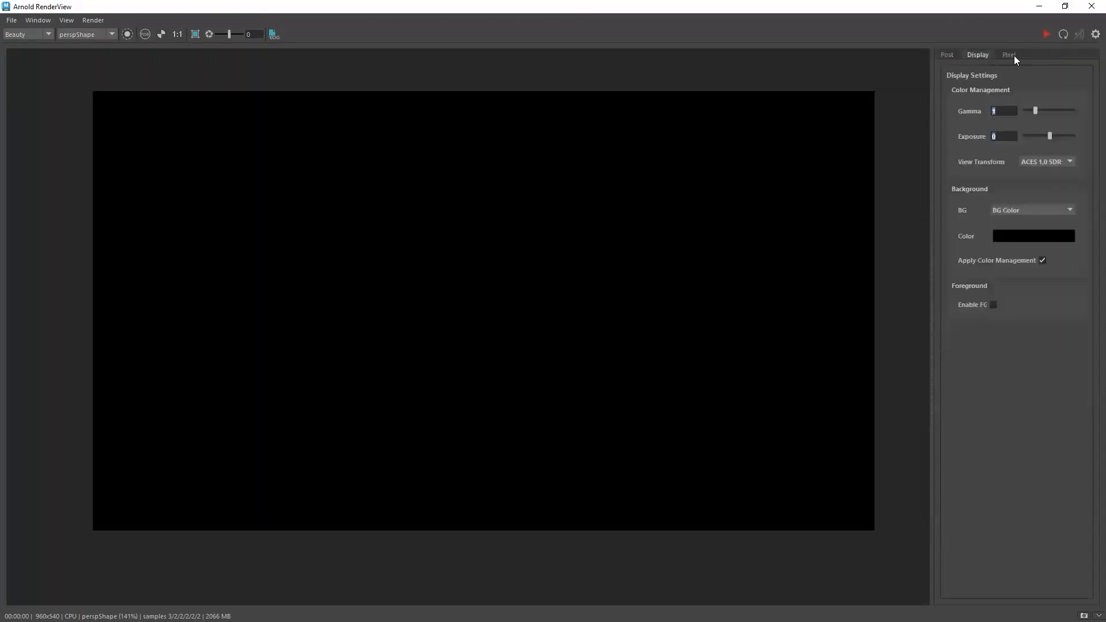
click(1008, 55)
click(978, 55)
click(1007, 55)
click(978, 53)
click(947, 54)
click(1091, 39)
click(1090, 40)
click(1092, 40)
click(1093, 41)
click(1093, 41)
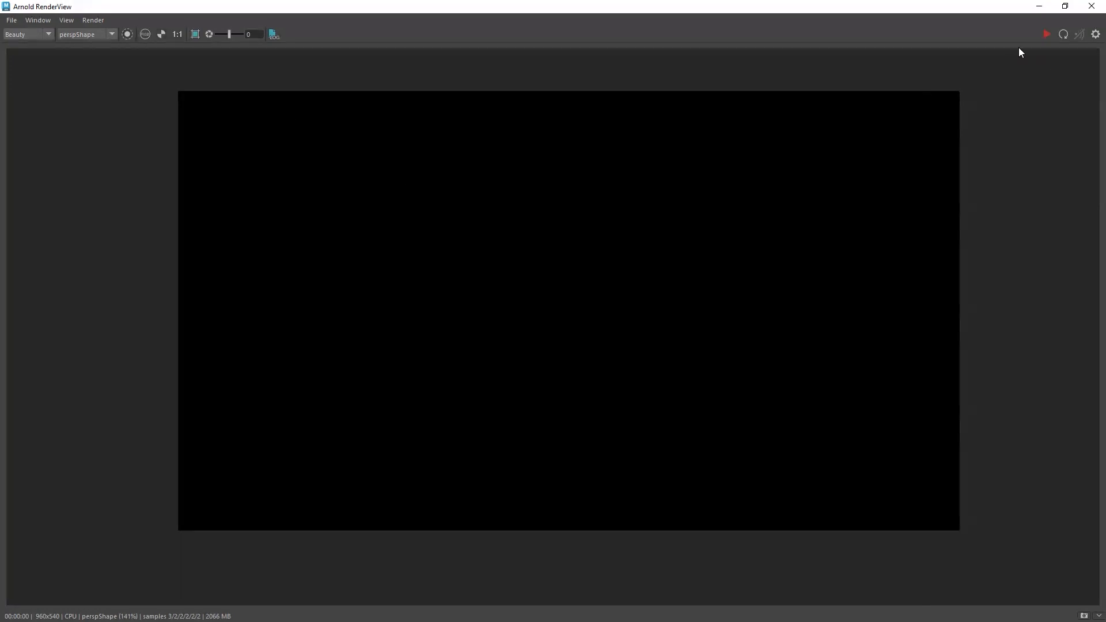
Start the interactive render in the RenderView, refresh it and try its live scene update toggle
click(1047, 36)
click(1047, 34)
click(1064, 35)
click(1063, 34)
click(1063, 34)
click(1080, 35)
click(1080, 35)
Check the RenderView's AOV choices and browse the available AOVs in the Render Settings
click(48, 36)
click(204, 189)
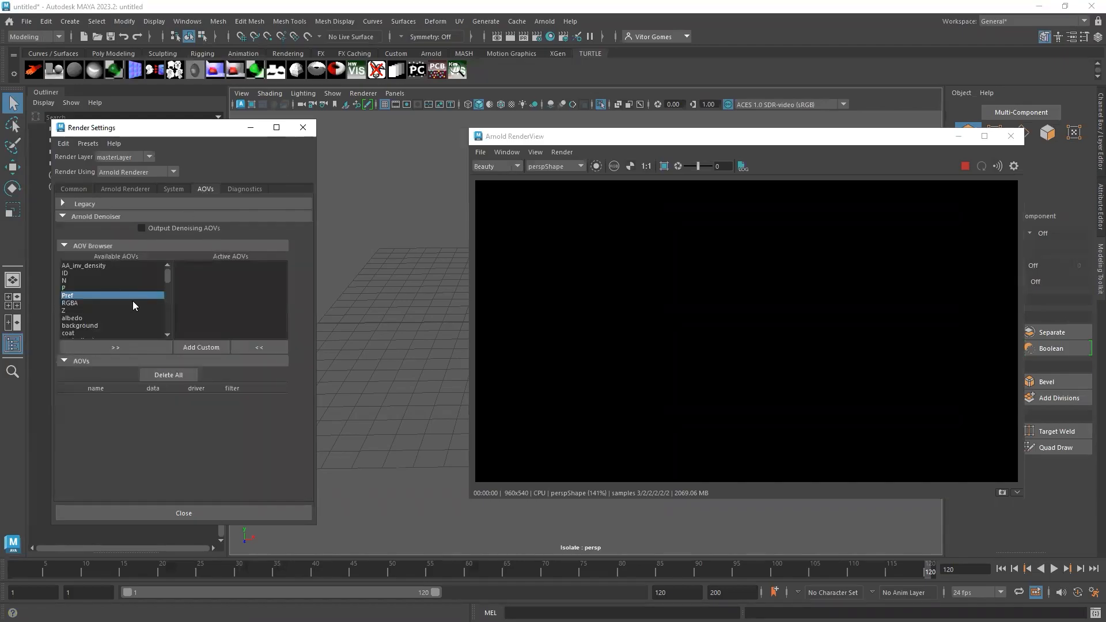
scroll(76, 308, down, 3)
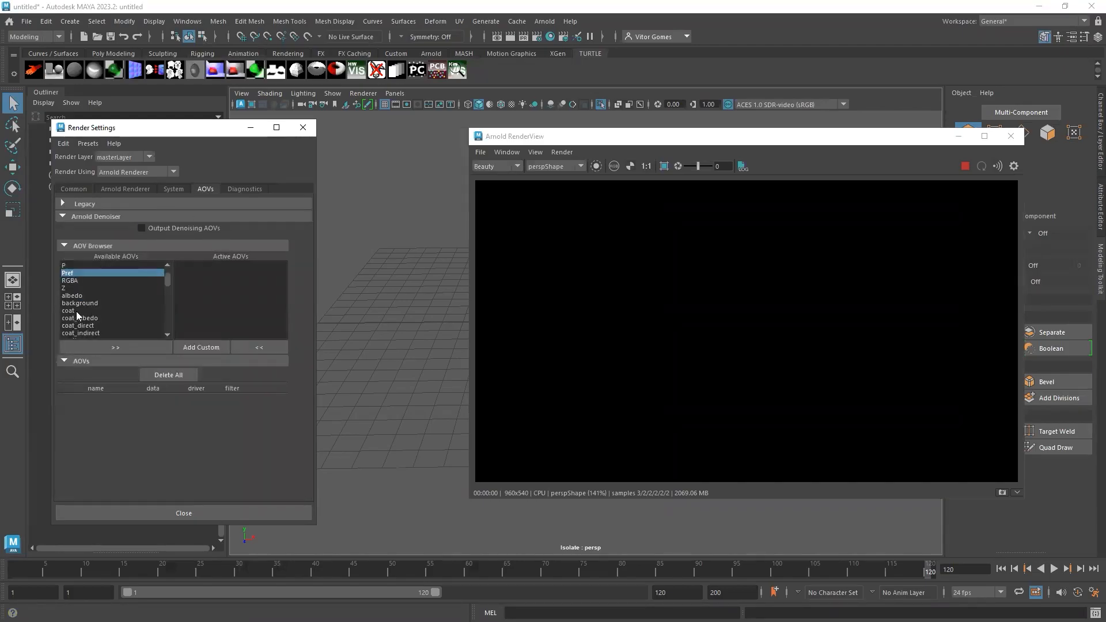
drag(168, 277, 168, 270)
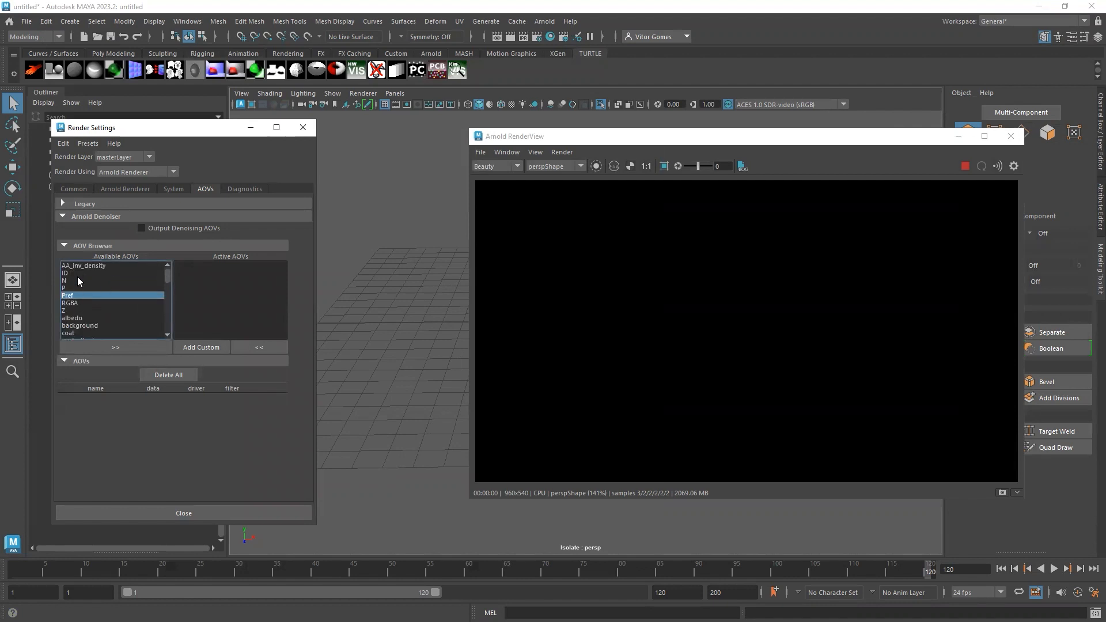
scroll(87, 309, down, 3)
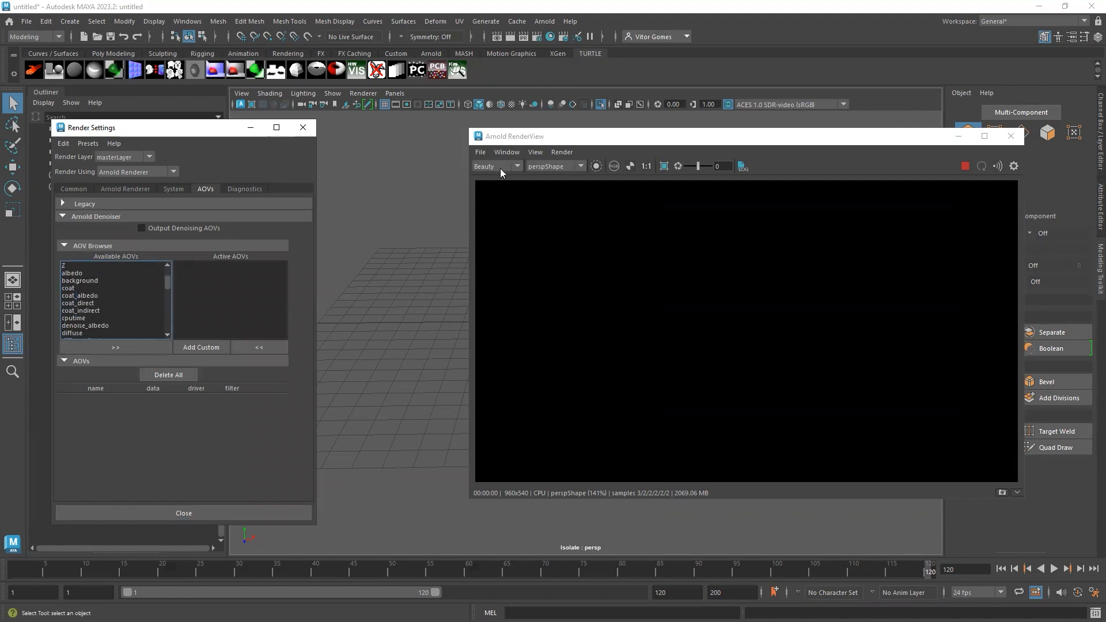
scroll(109, 305, down, 2)
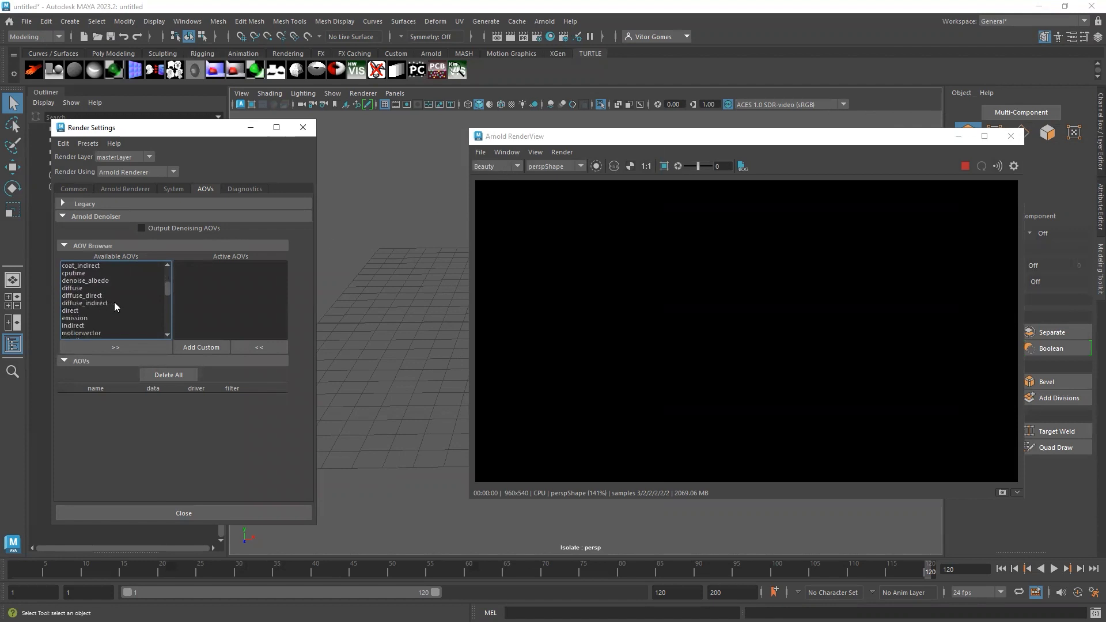
Add diffuse to the active AOVs and display it in the RenderView
click(76, 289)
click(139, 345)
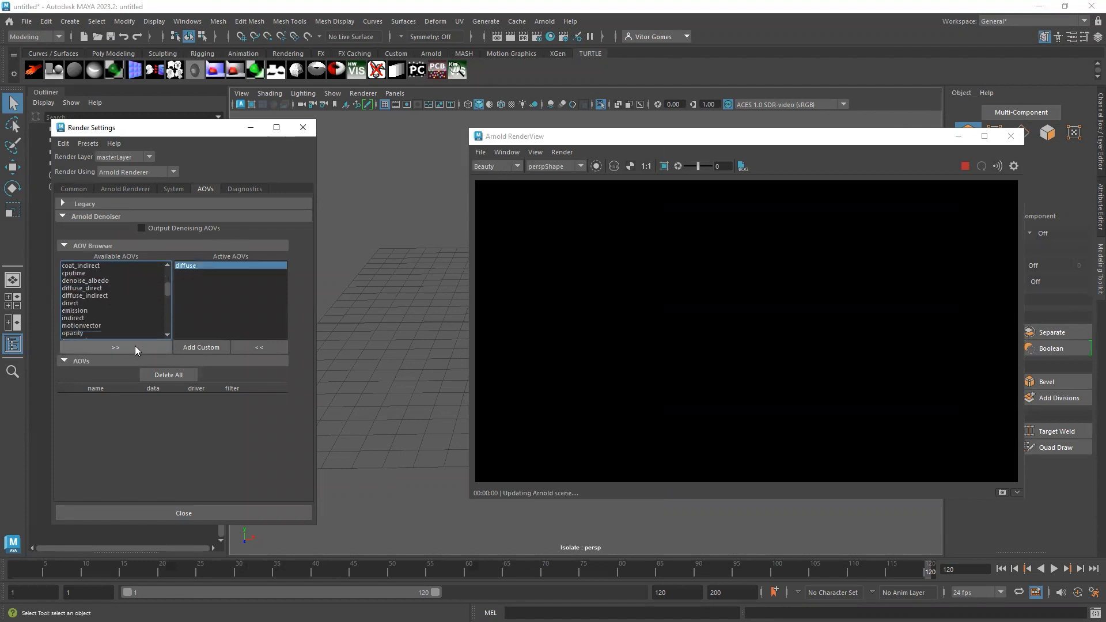
click(515, 167)
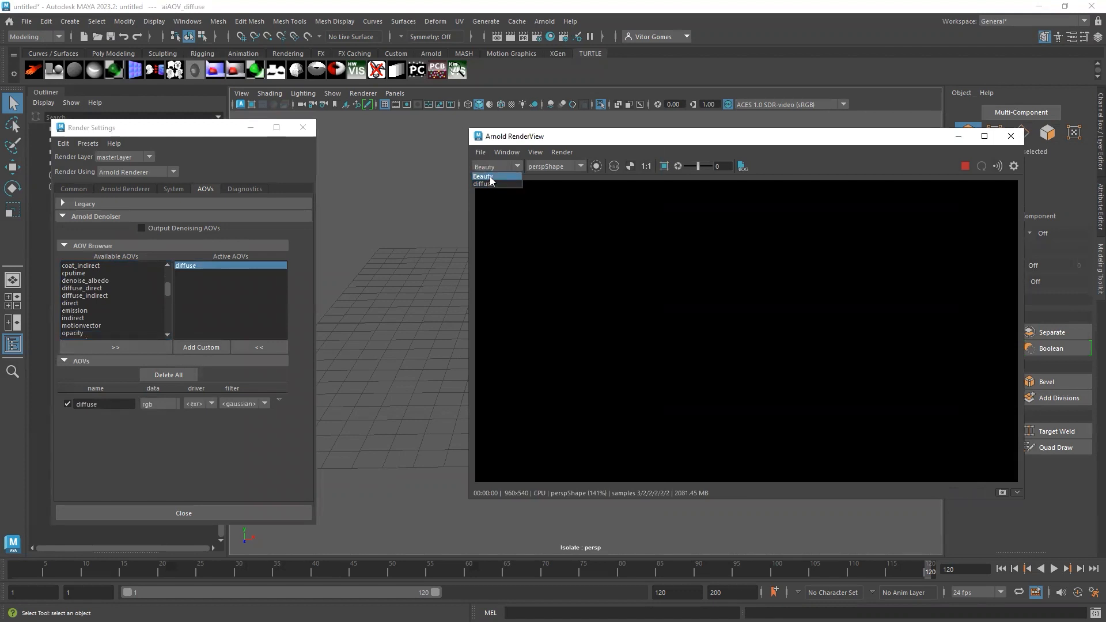
click(491, 185)
Add sss to the active AOVs and show that pass in the RenderView
drag(165, 288, 163, 305)
click(82, 314)
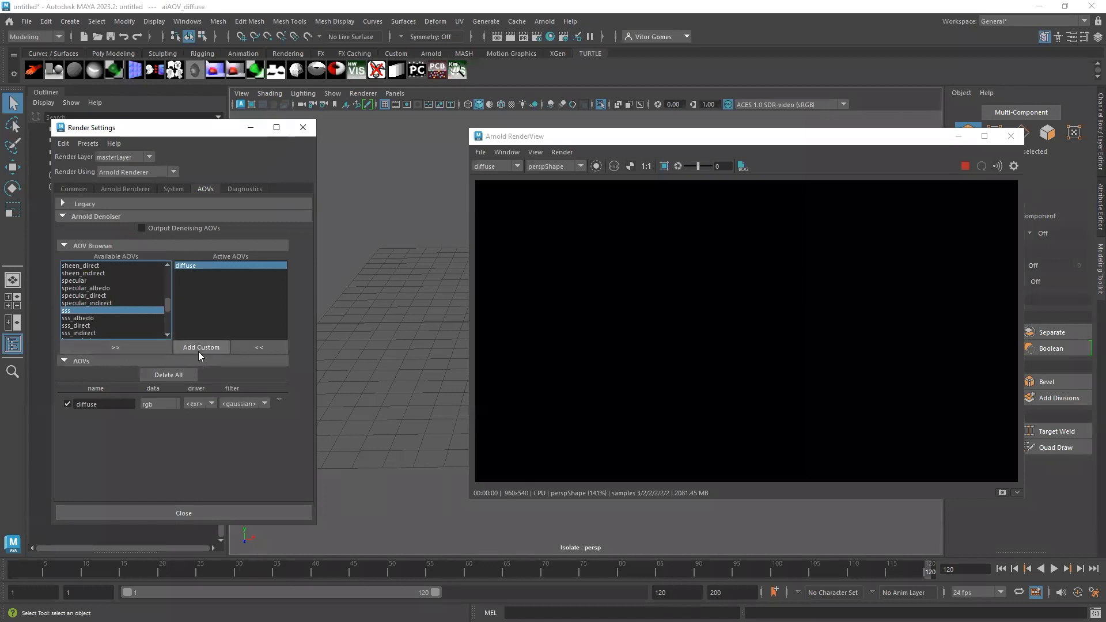
click(139, 347)
click(517, 166)
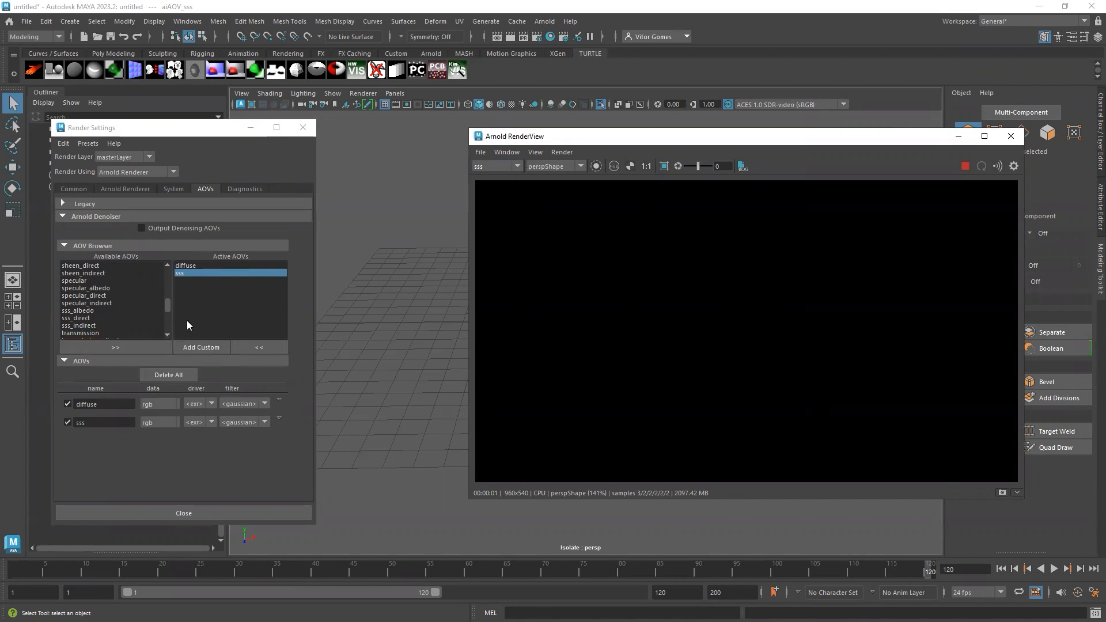
click(514, 166)
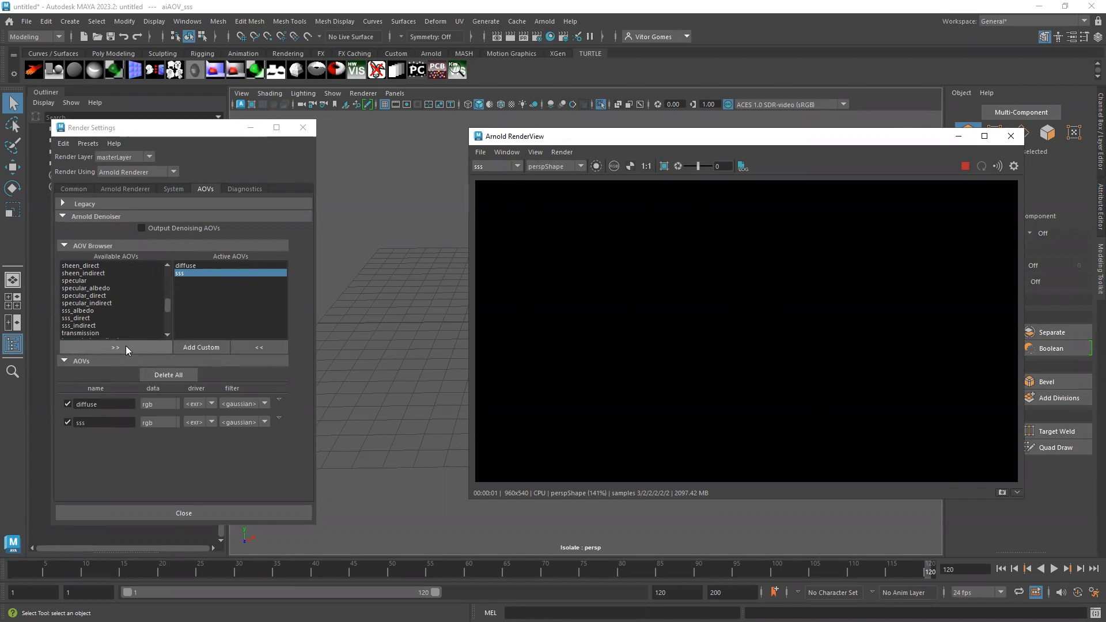
Remove the sss and diffuse AOVs from the active list and check the RenderView's AOV choices
click(253, 348)
click(254, 348)
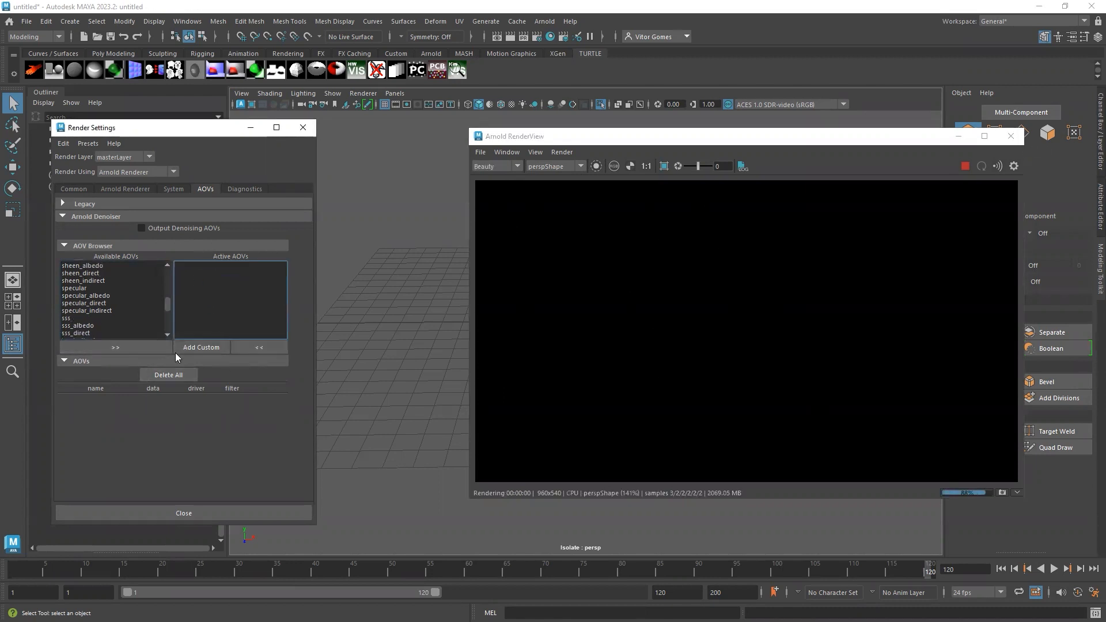
click(511, 166)
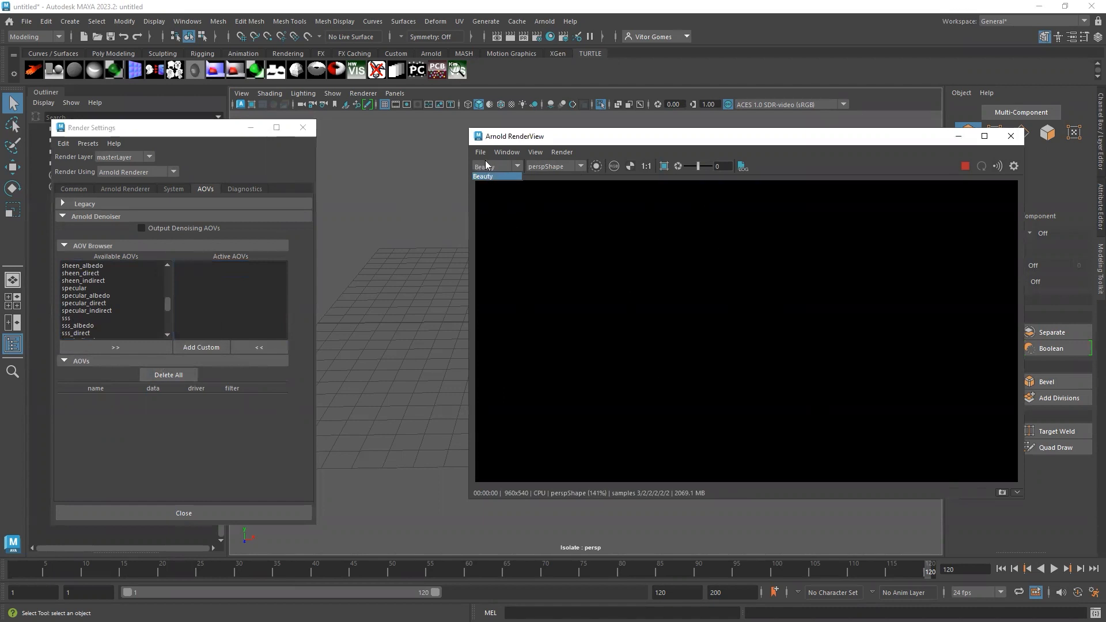
click(169, 375)
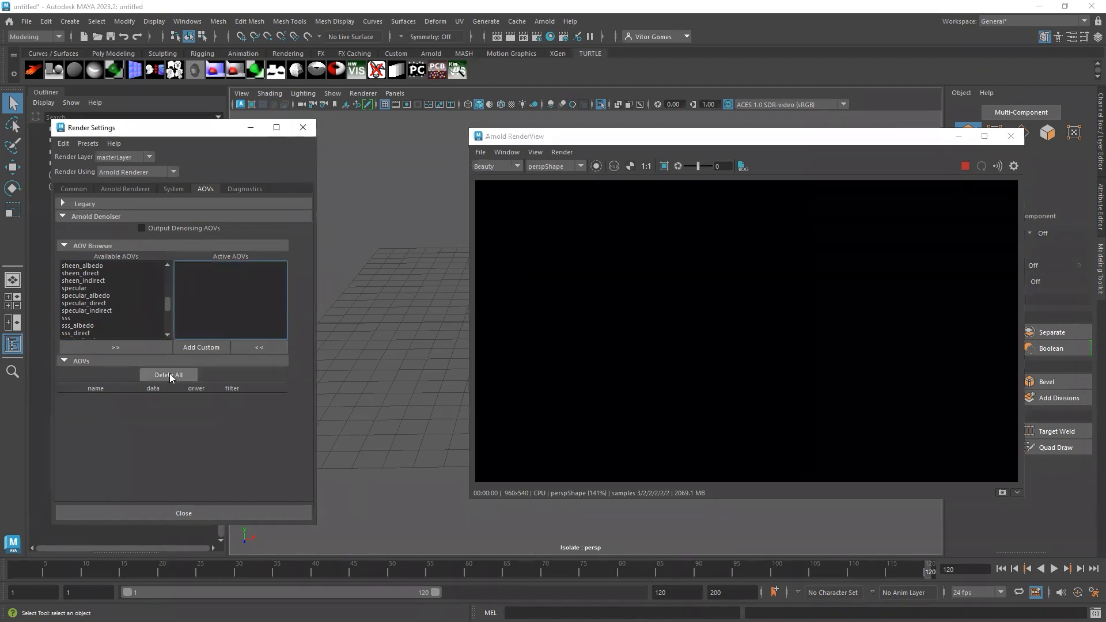
Try activating sheen_direct, specular_albedo, sss, sss_albedo, sss_indirect and transmission_albedo, check them in the RenderView, and delete all AOVs
click(87, 273)
click(115, 348)
click(87, 288)
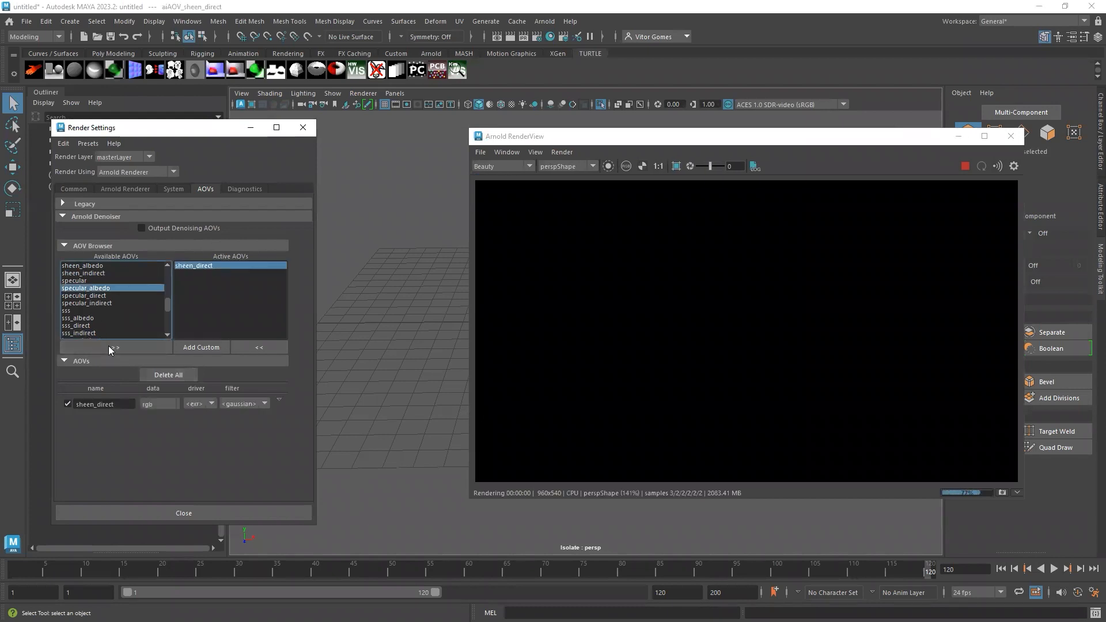
click(115, 347)
ctrl+click(92, 311)
ctrl+click(96, 326)
ctrl+click(99, 338)
click(138, 348)
click(536, 164)
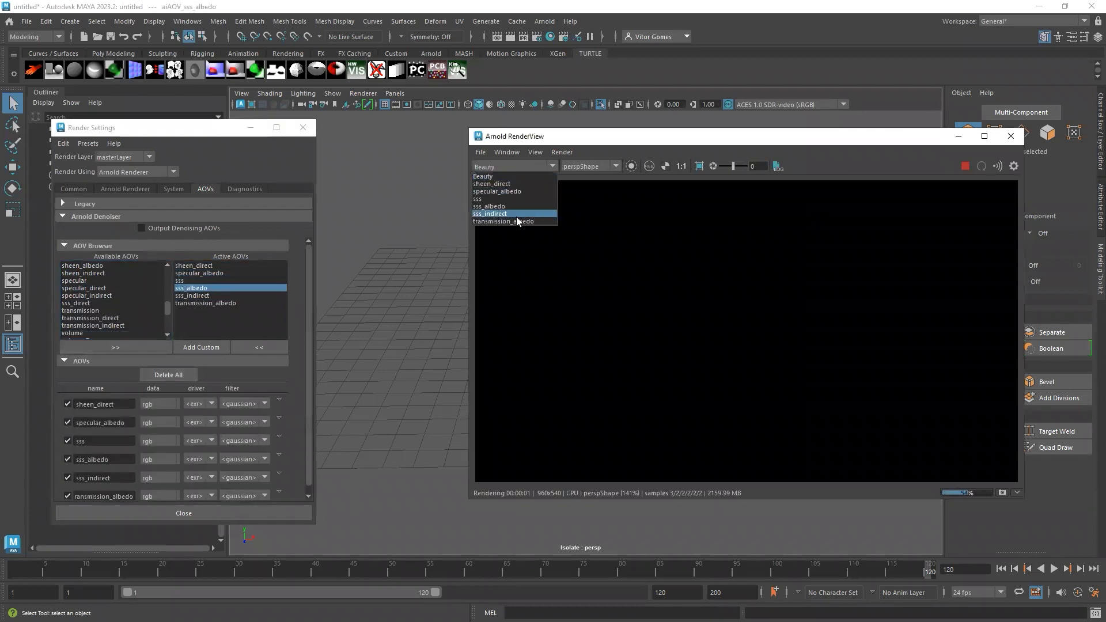
click(168, 375)
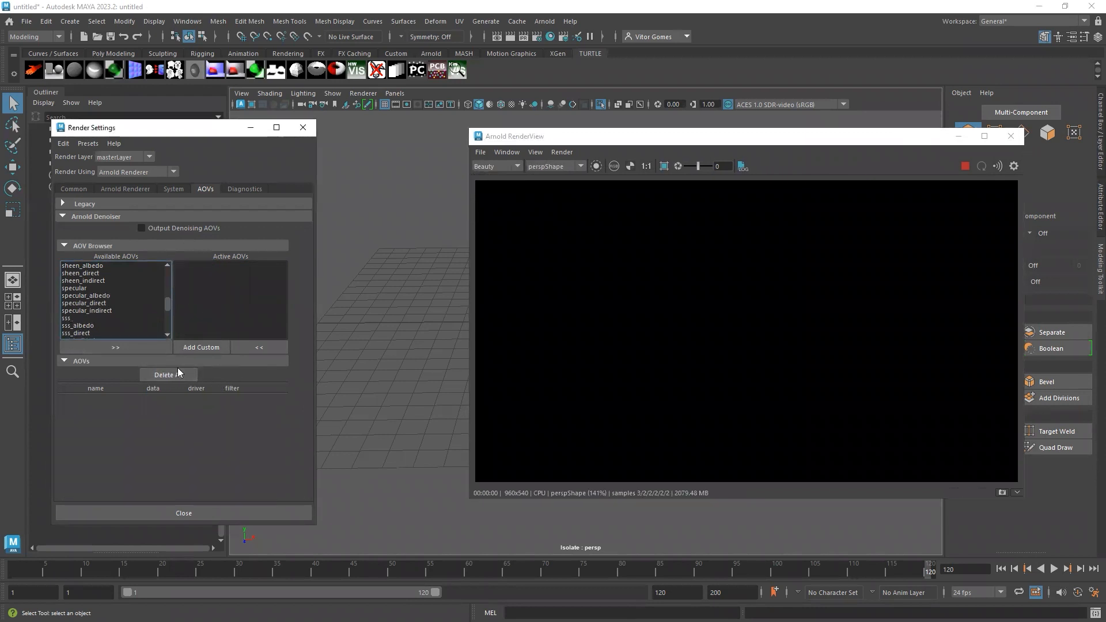
Activate the four specular AOVs: specular_direct, specular_albedo, specular_indirect and specular
click(88, 305)
click(135, 348)
click(106, 297)
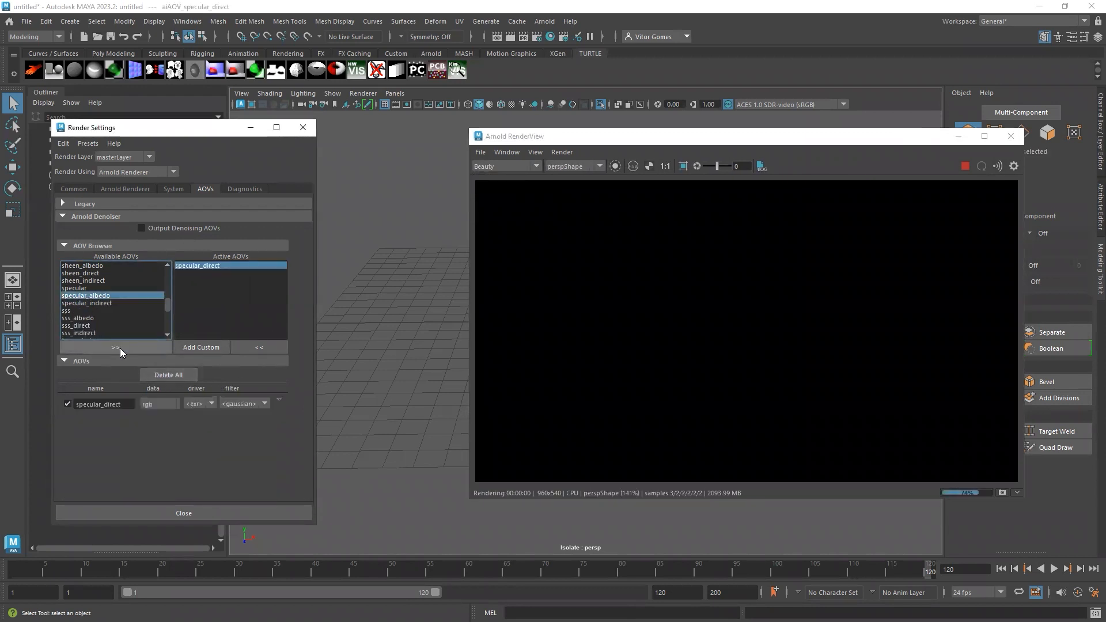
click(120, 348)
click(98, 297)
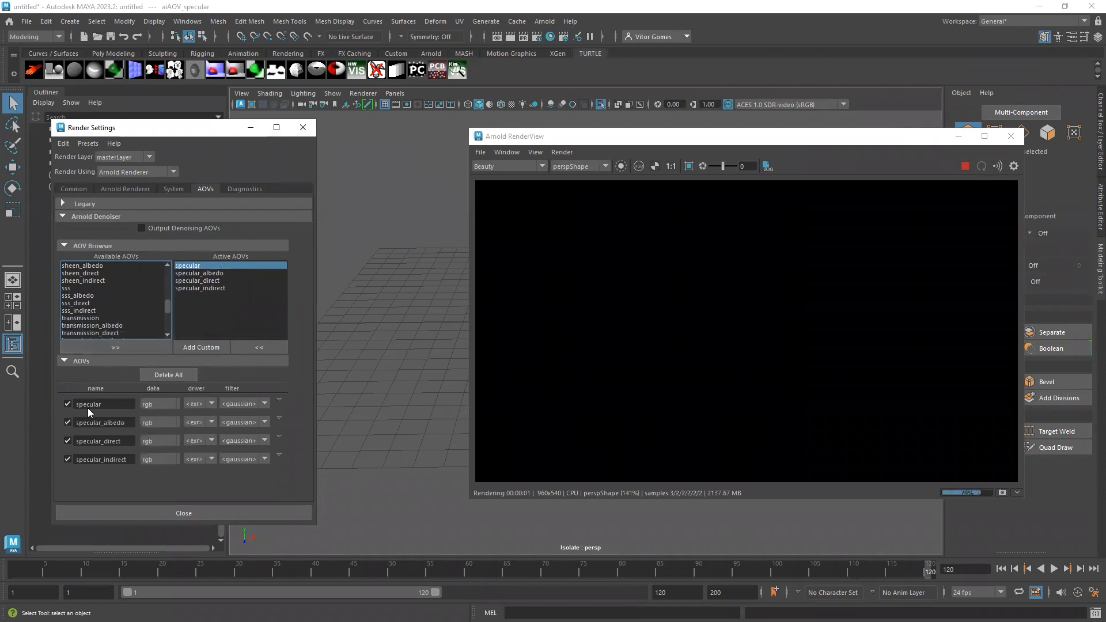
Examine the driver and filter choices available for the specular AOV
click(199, 404)
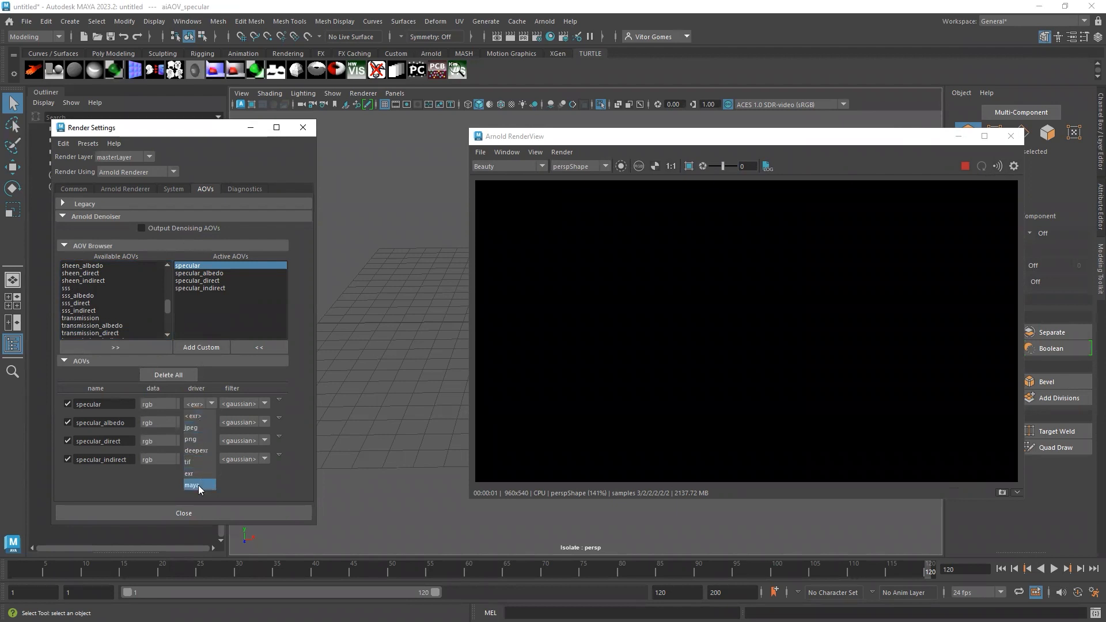
click(282, 490)
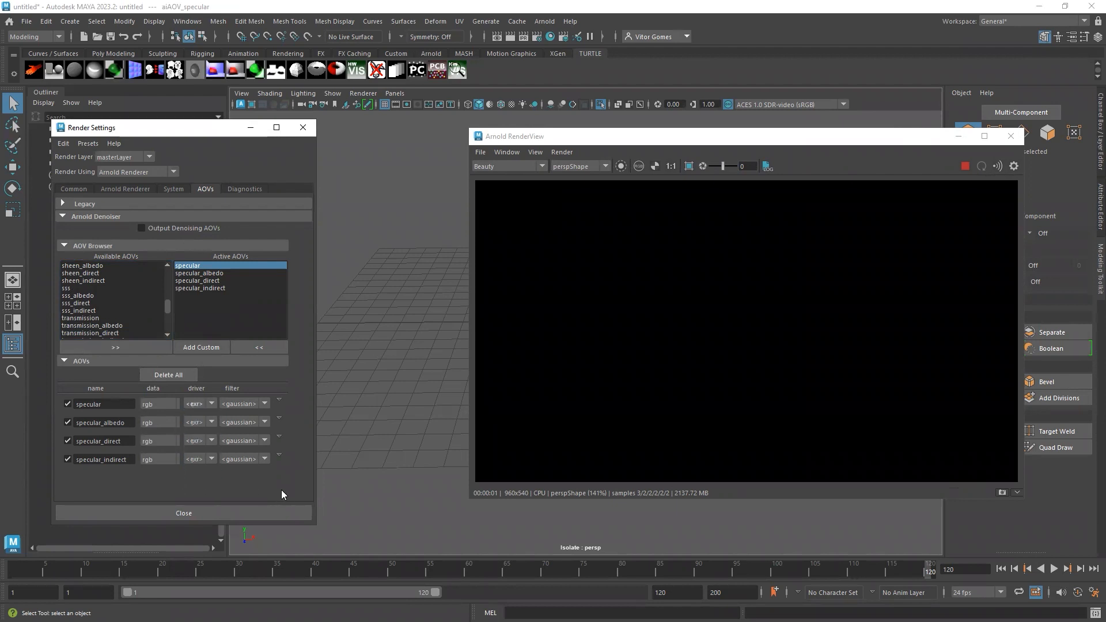
click(262, 404)
click(277, 494)
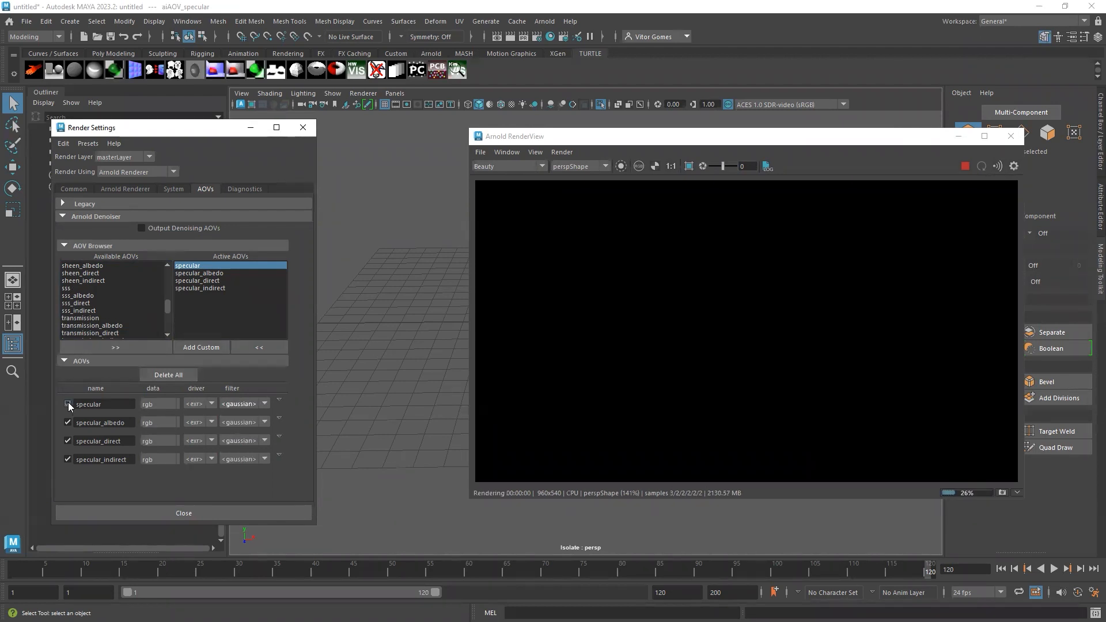
Turn the specular AOV off and back on, checking the RenderView's AOV choices each time
click(540, 164)
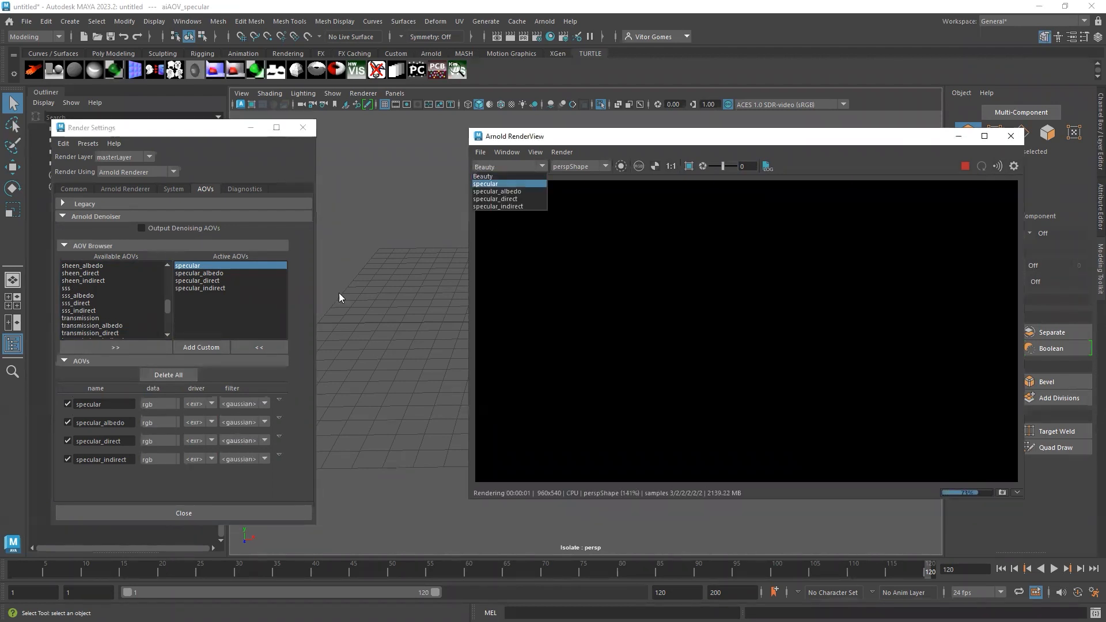
click(68, 404)
click(529, 165)
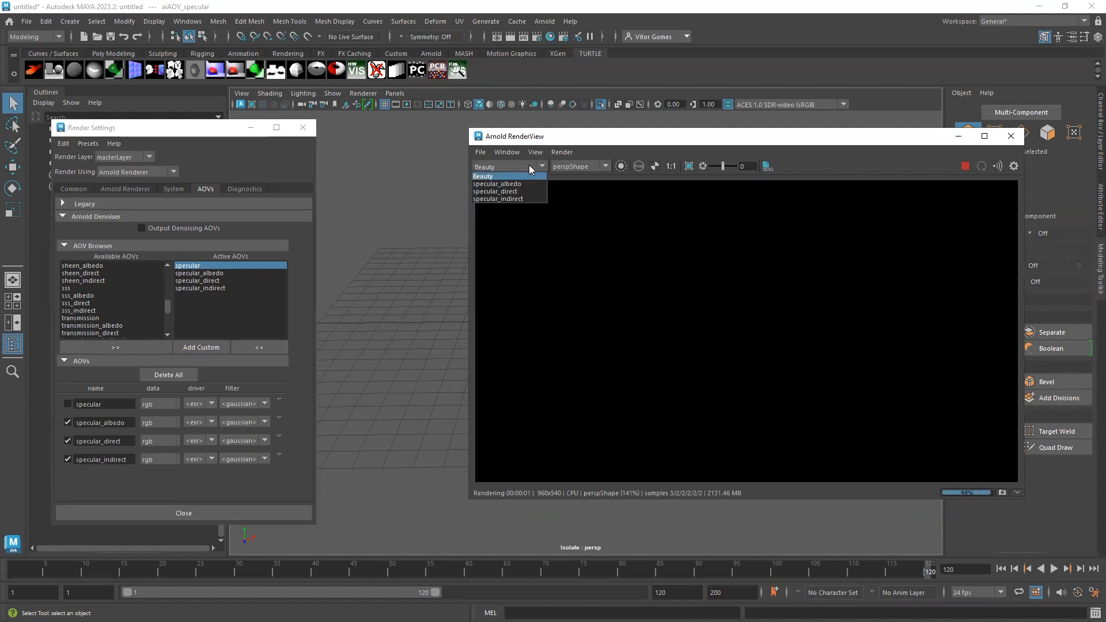
click(68, 404)
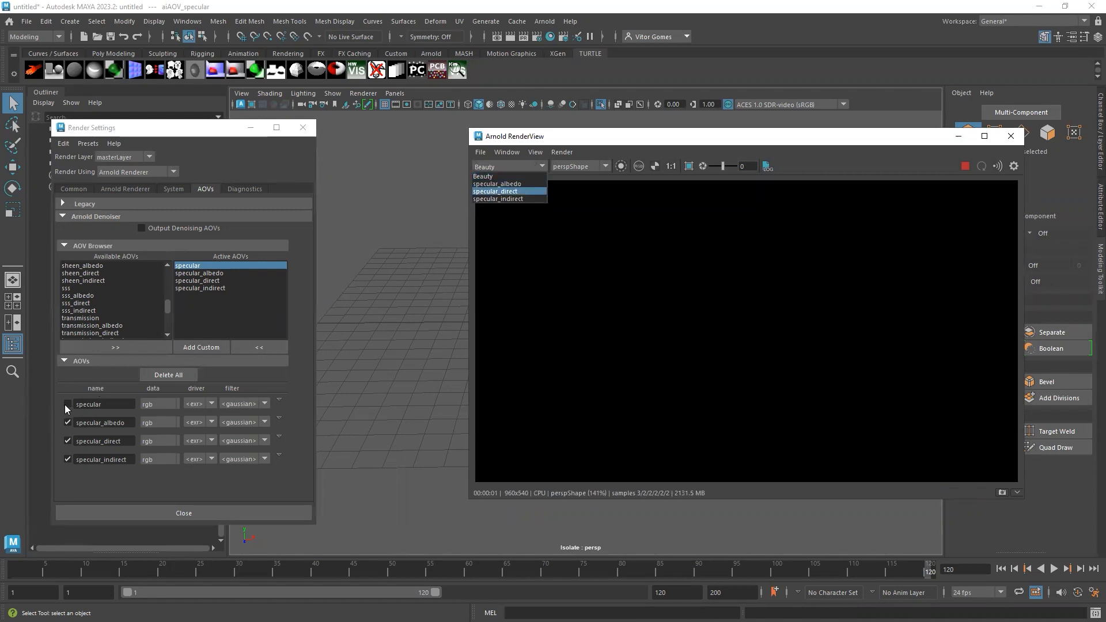
click(540, 166)
Disable specular, specular_albedo, specular_direct and specular_indirect, and delete all AOVs
click(68, 403)
click(67, 422)
click(67, 440)
click(67, 459)
click(497, 166)
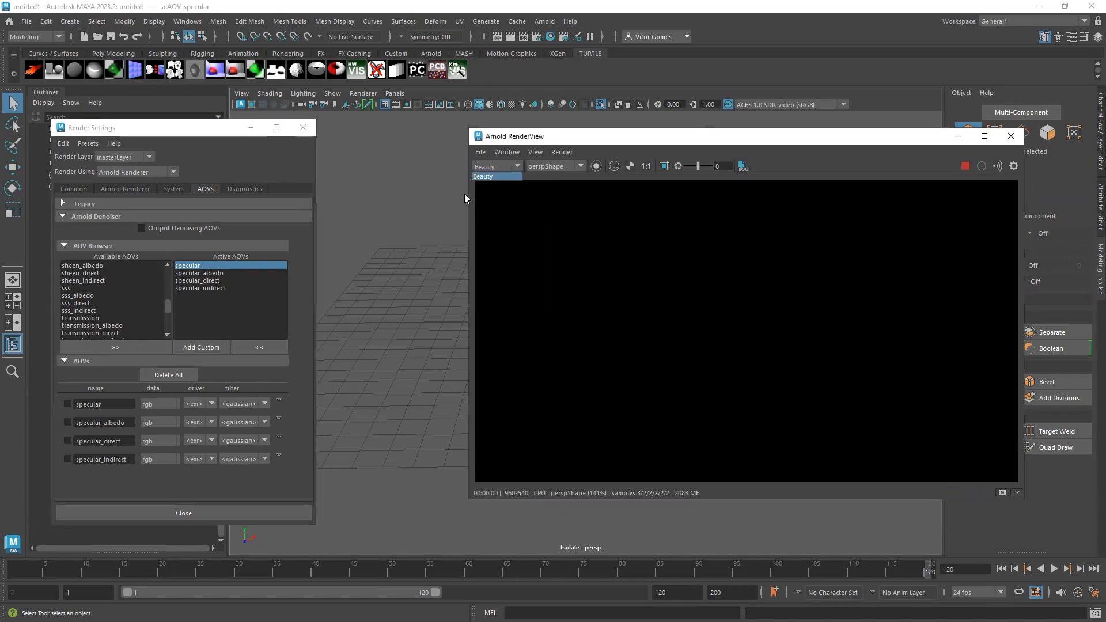
click(169, 375)
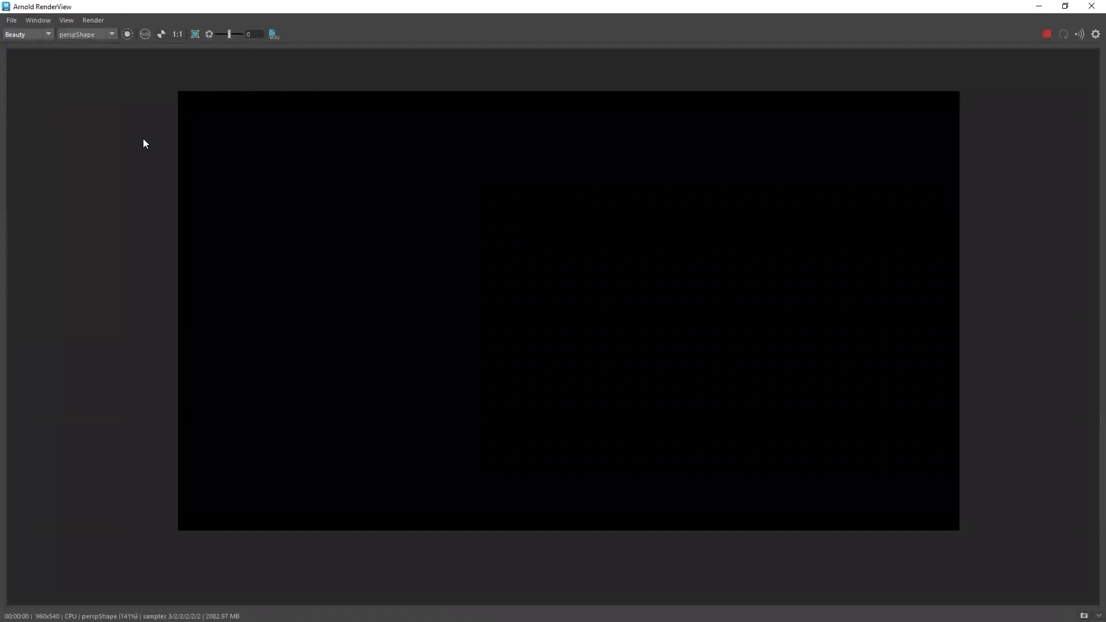
Examine the RenderView's AOV and camera lists and restore its window to the smaller size
click(48, 35)
click(110, 36)
click(306, 11)
double_click(480, 9)
Examine the perspective camera choices for the viewport and reposition the RenderView window
click(395, 93)
mouse_move(404, 101)
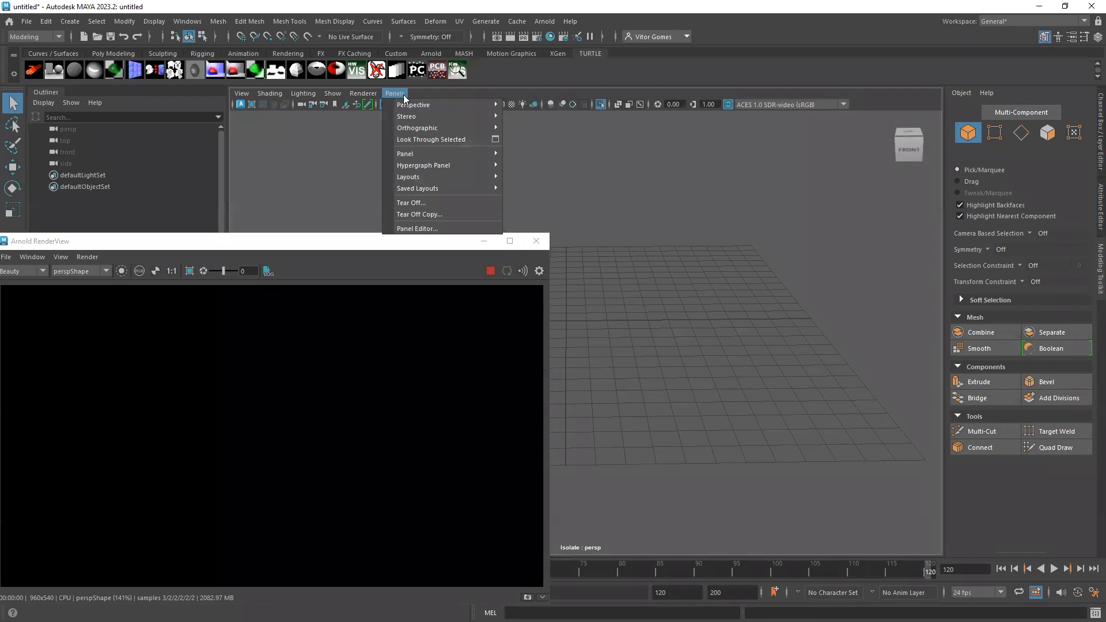
click(376, 182)
click(396, 94)
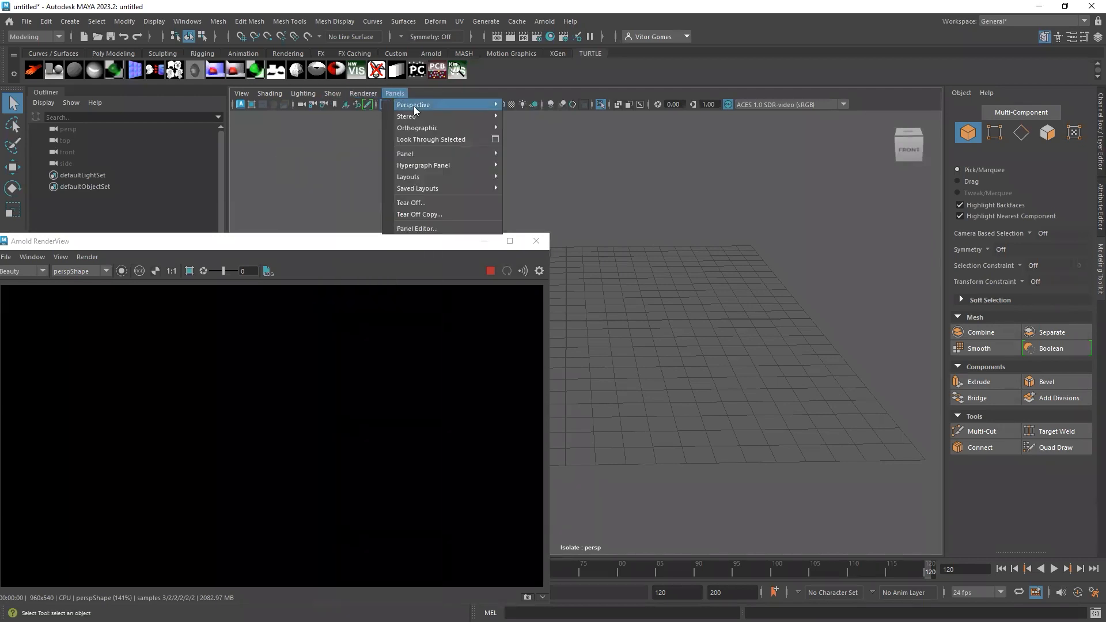
mouse_move(413, 106)
click(532, 106)
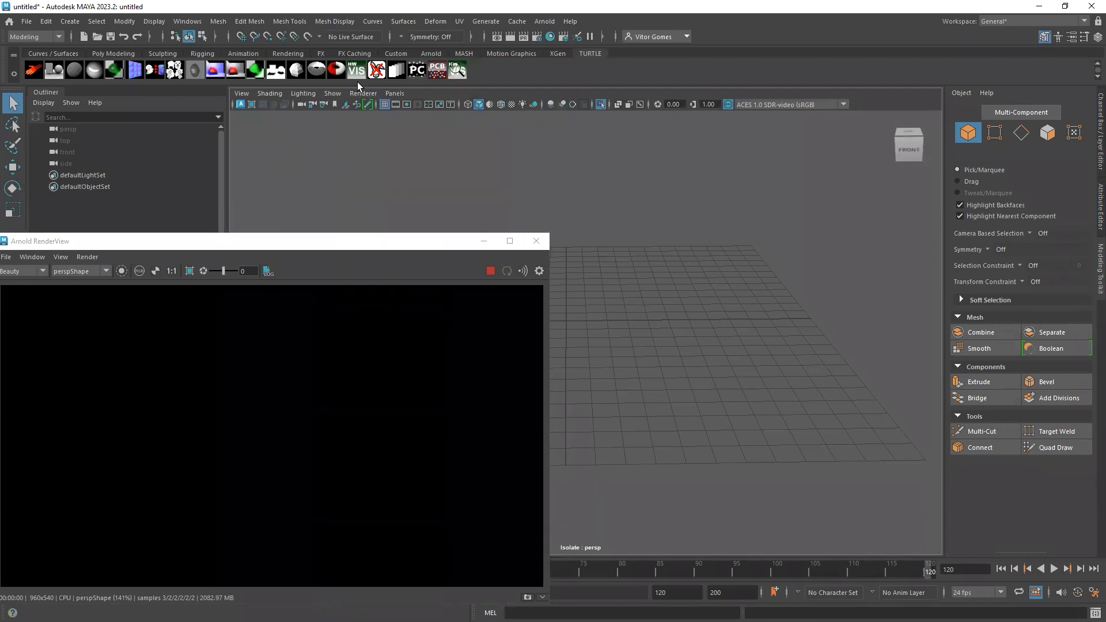
click(397, 95)
mouse_move(488, 106)
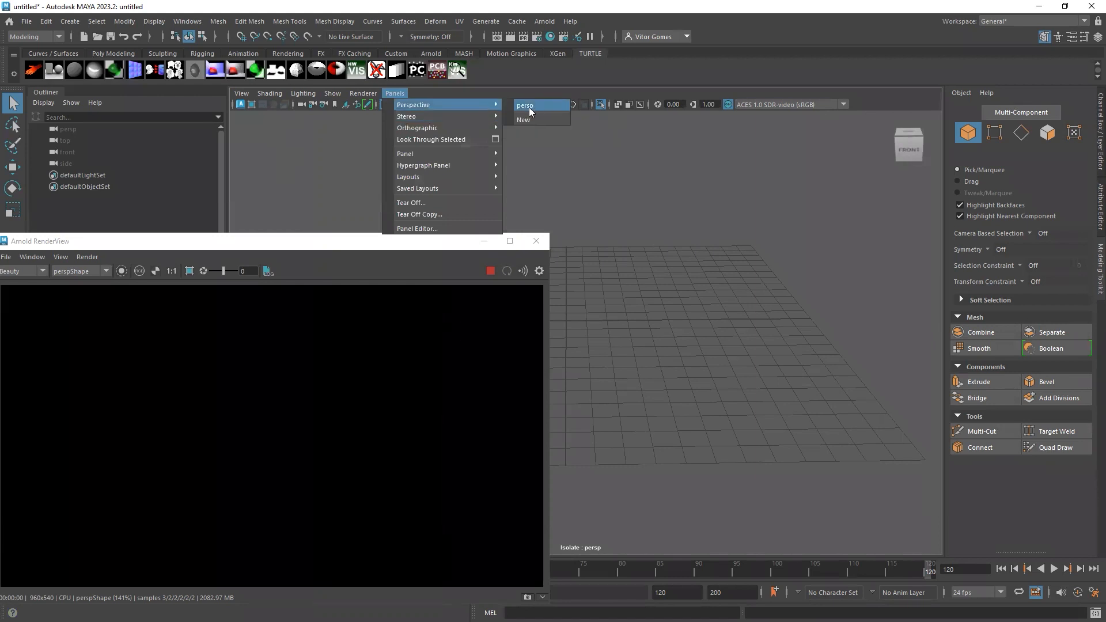
drag(499, 247, 565, 212)
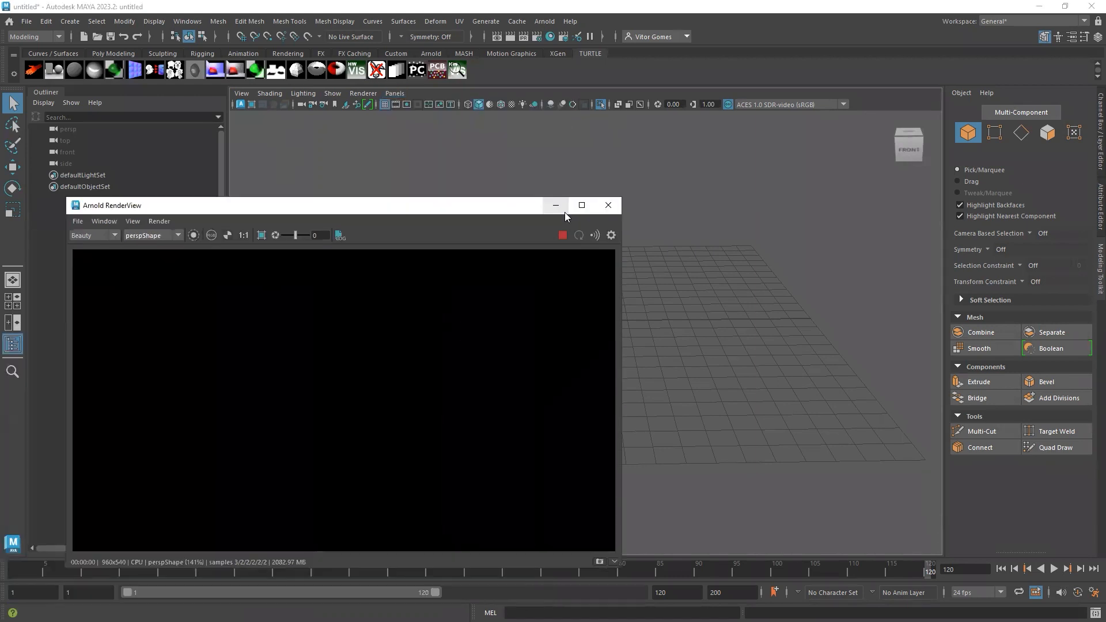
Create a new perspective camera from the viewport and select it in the Outliner
click(545, 22)
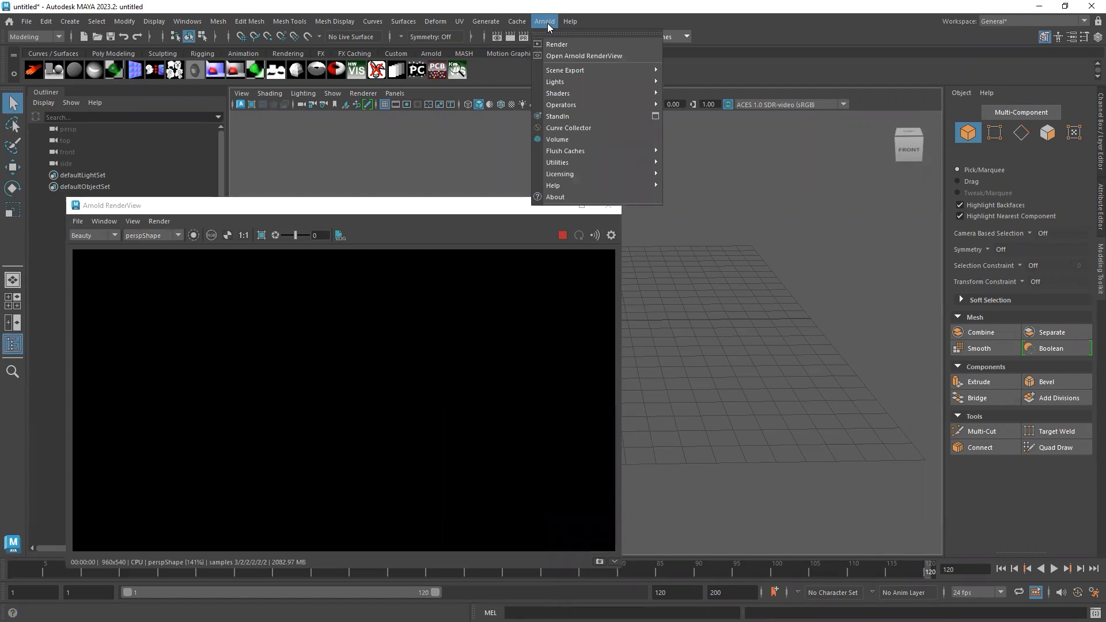
click(395, 93)
click(394, 94)
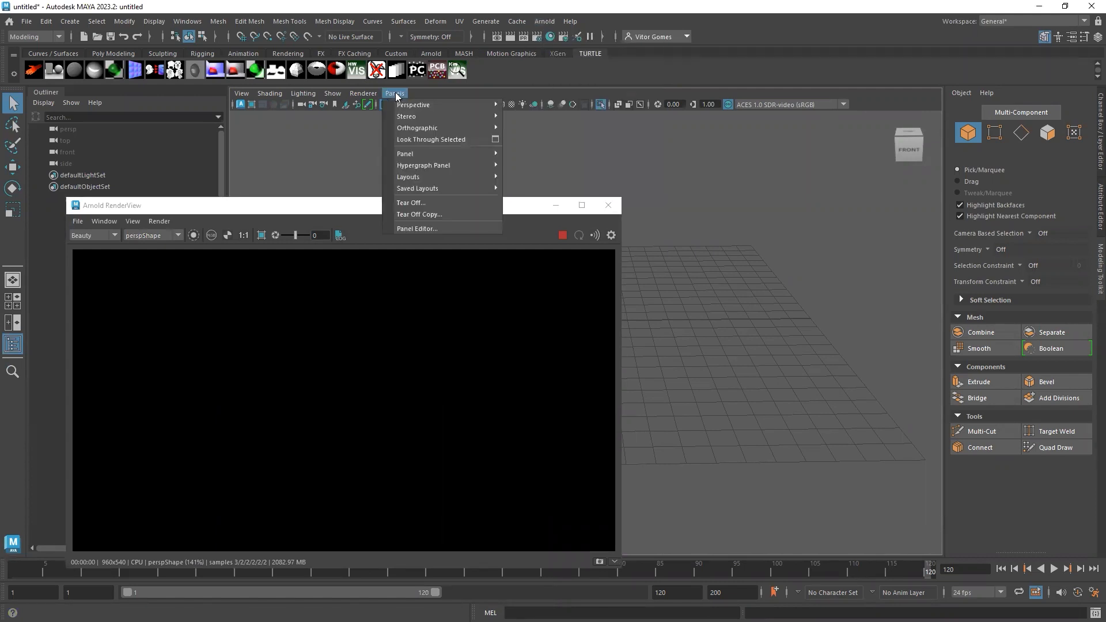
mouse_move(438, 105)
click(530, 120)
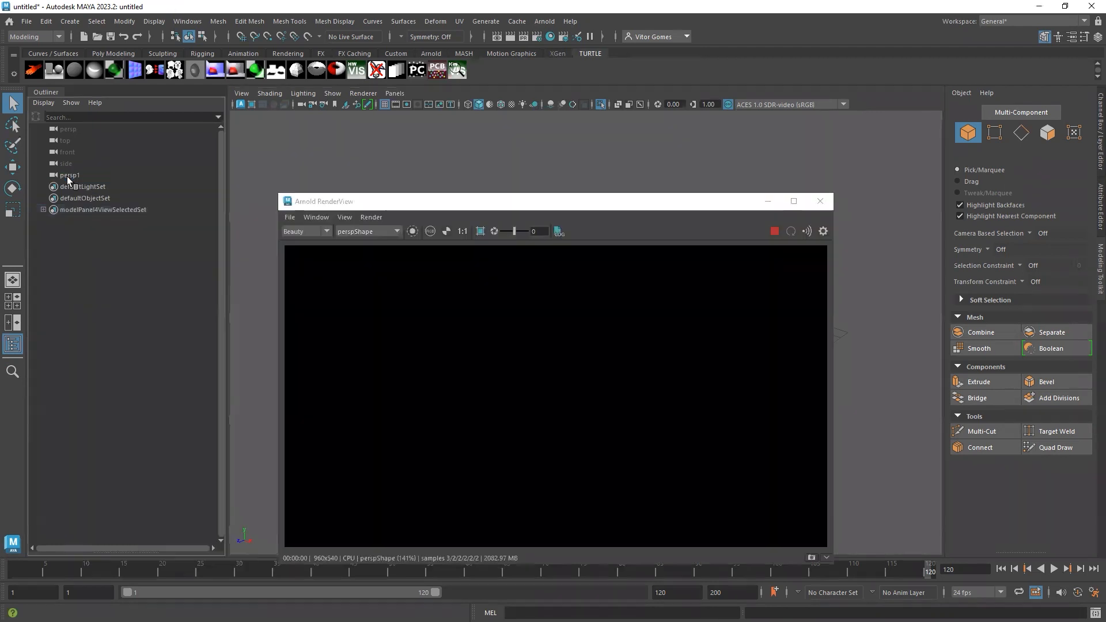
click(68, 176)
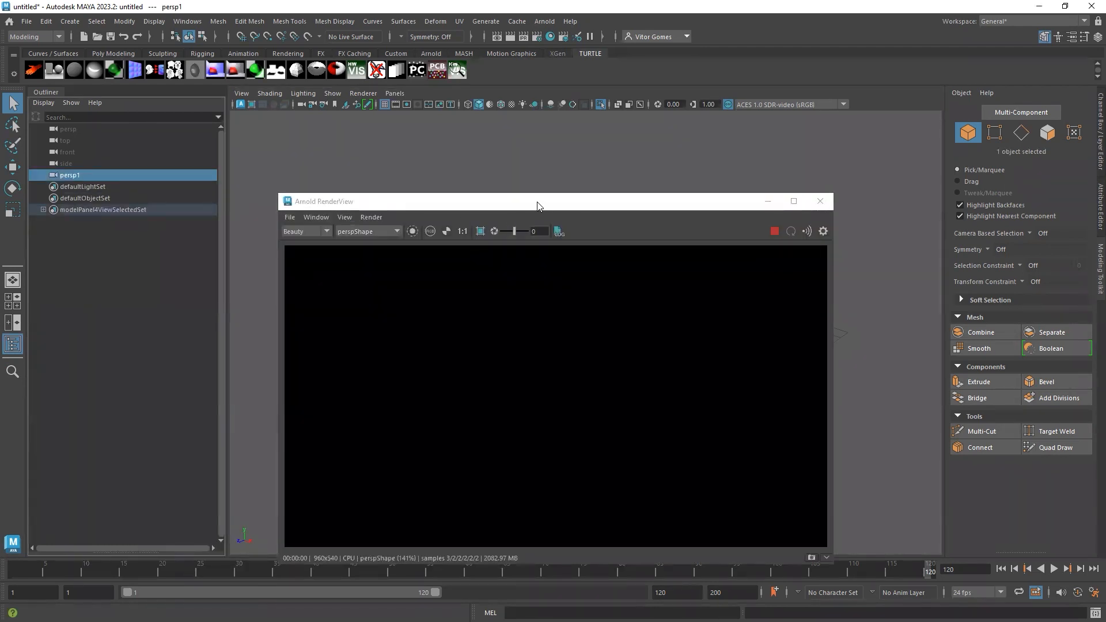
Check the RenderView's camera list and make the viewport look through persp1
drag(538, 205, 424, 190)
click(254, 217)
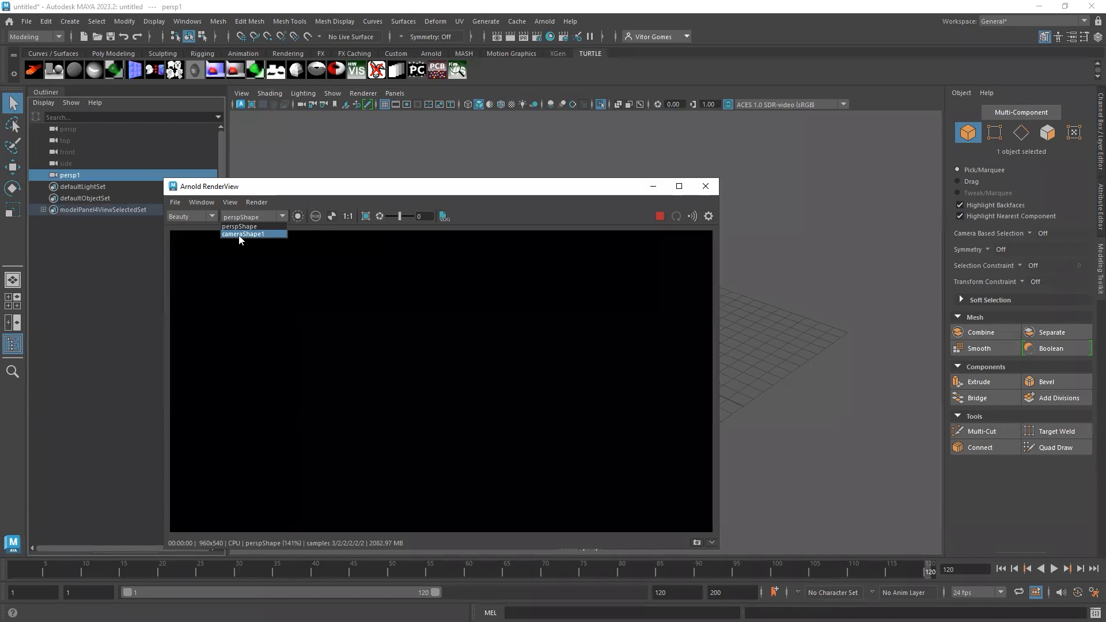
click(395, 92)
mouse_move(449, 106)
click(533, 118)
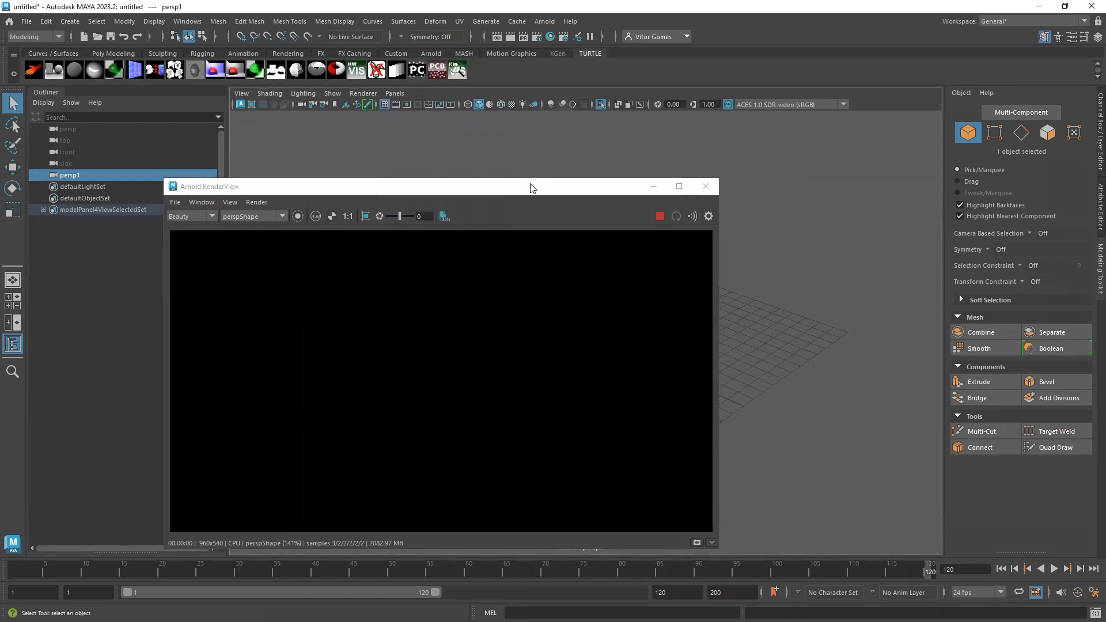
Move the RenderView aside and set its render camera to perspShape1
drag(481, 191, 402, 183)
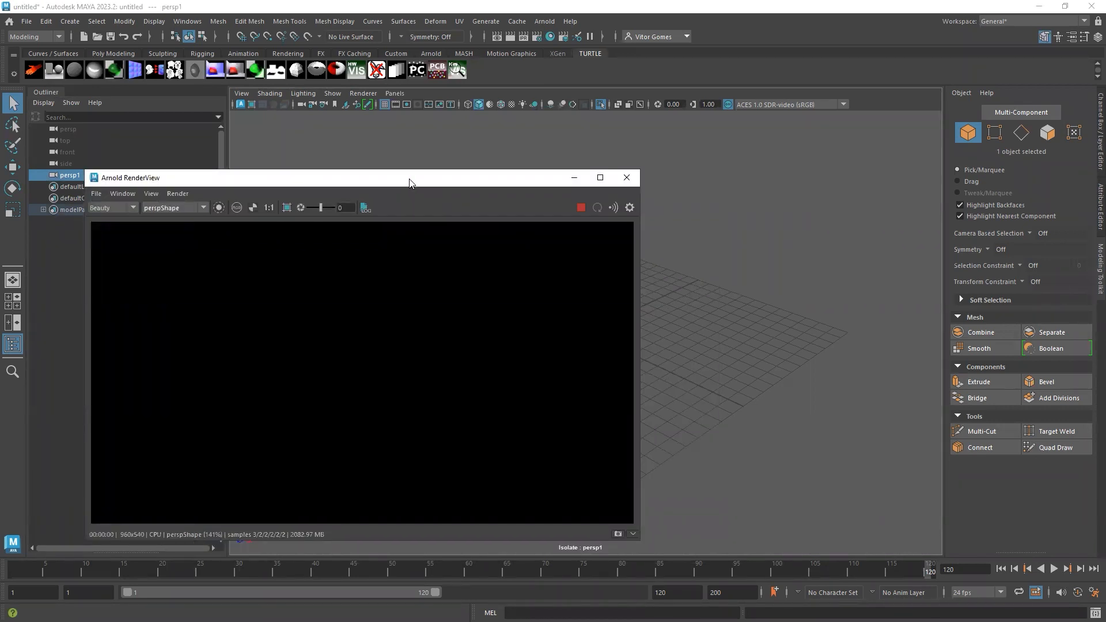
click(188, 208)
click(177, 218)
click(174, 209)
click(173, 225)
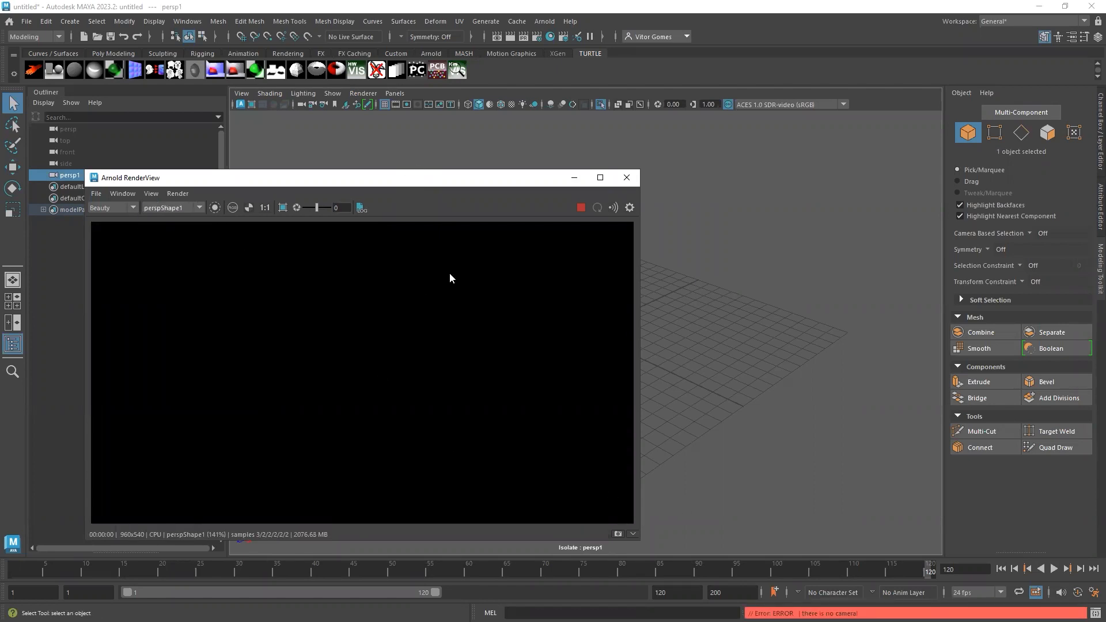
Maximize the RenderView and set its render camera to perspShape
click(601, 178)
click(114, 34)
click(106, 50)
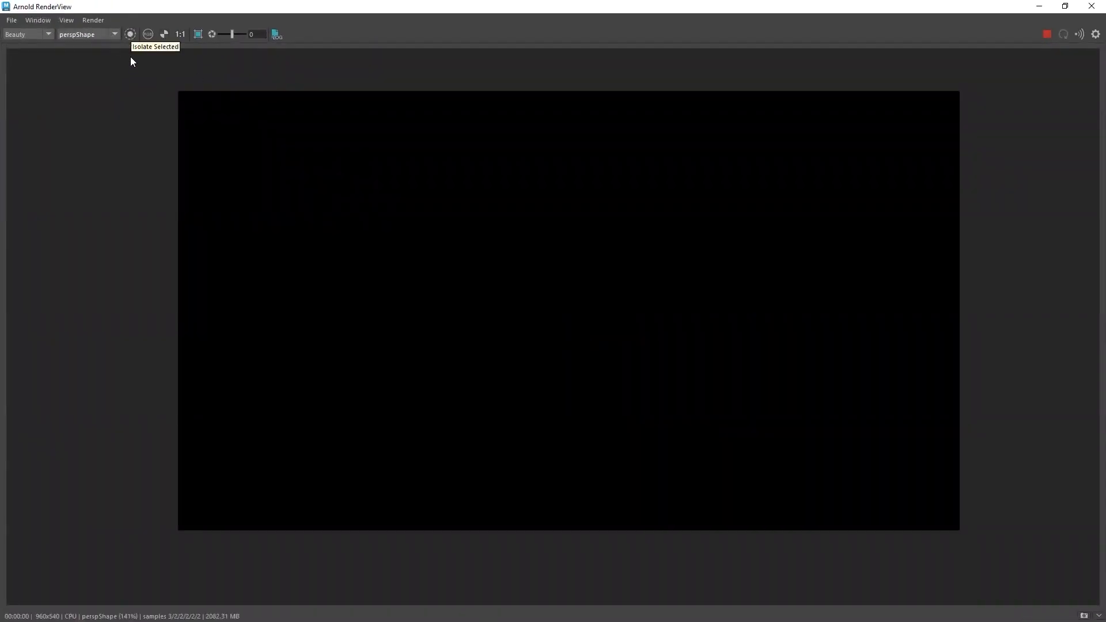
Turn Isolate Selected on and off again in the RenderView
click(130, 34)
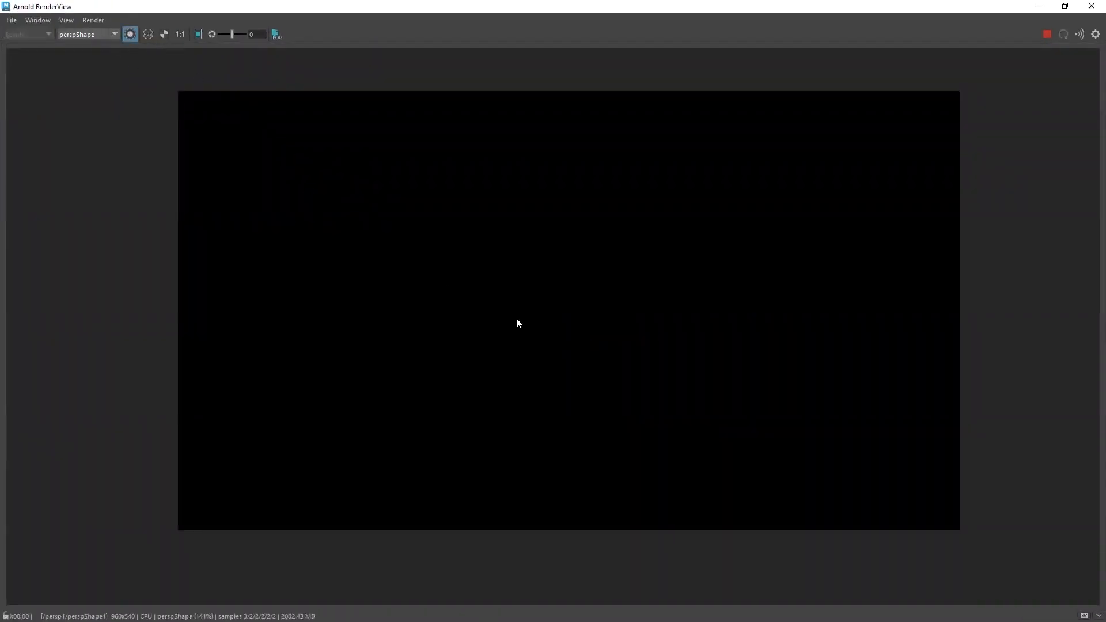
click(130, 36)
click(130, 36)
click(131, 34)
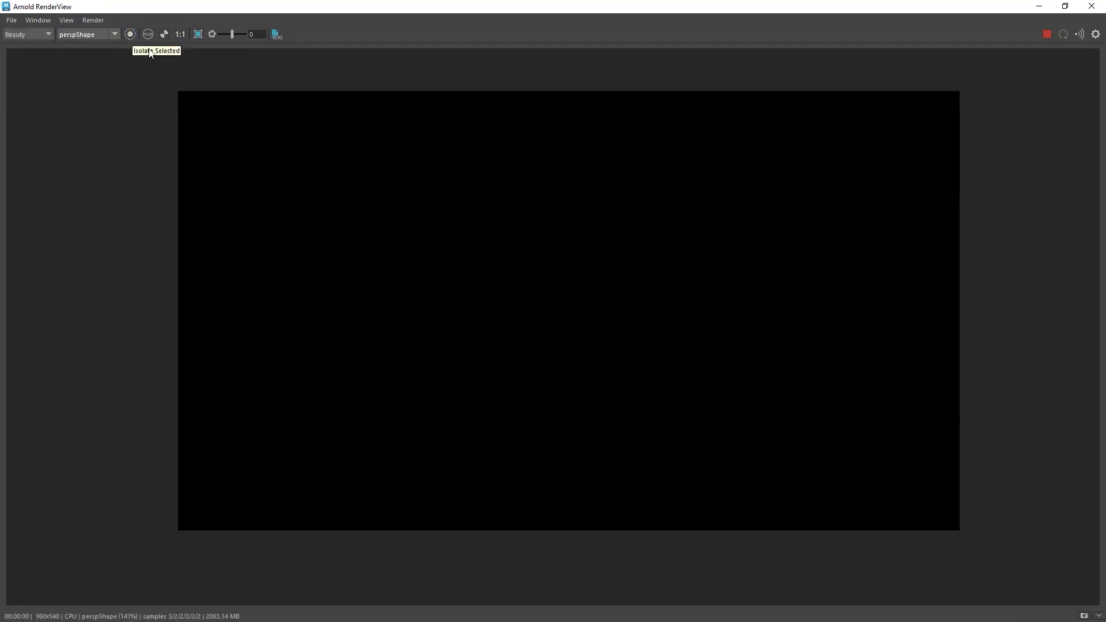
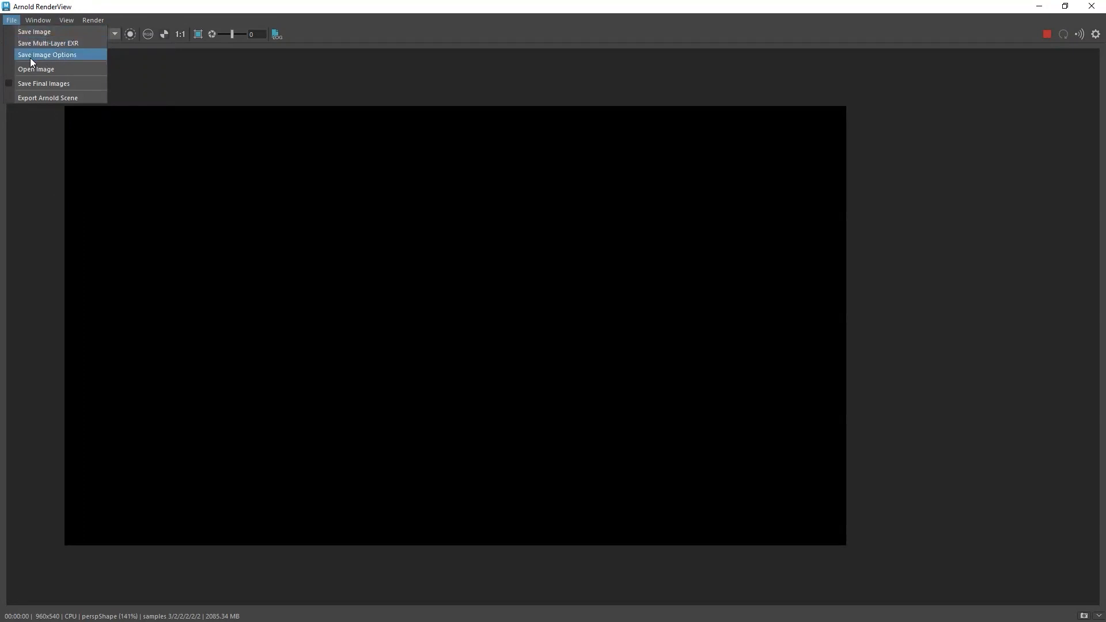
Examine the Apply Color Management choices in the RenderView's Save Image Options and close them
drag(554, 285, 278, 238)
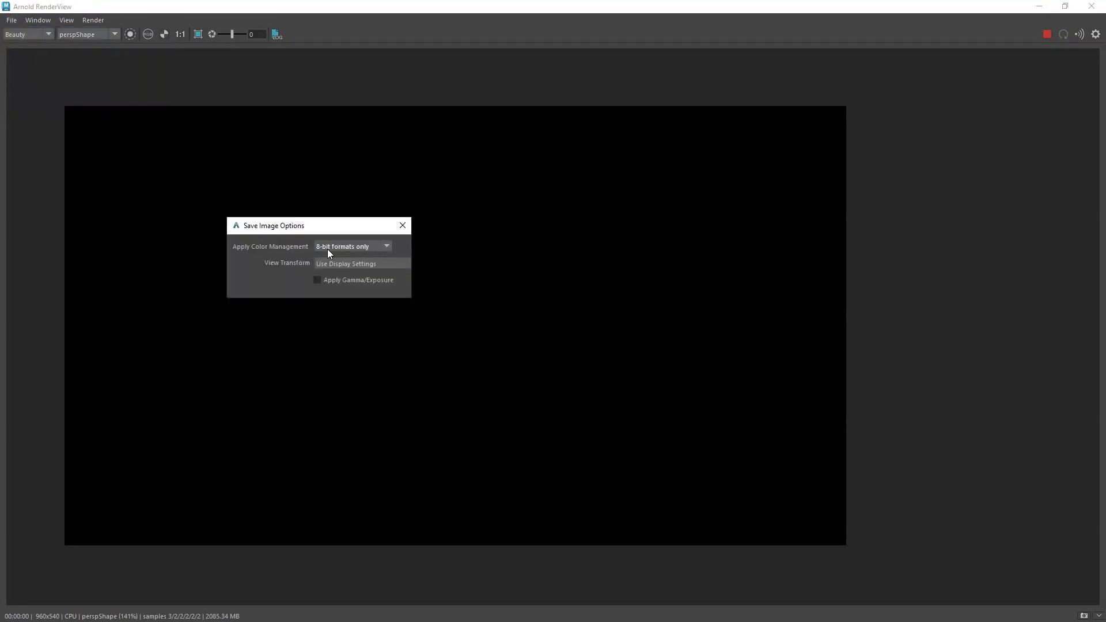
click(385, 247)
click(316, 271)
click(402, 225)
Browse the Maya2023 folder in the RenderView's Load Snapshot Image dialog and cancel it
click(14, 21)
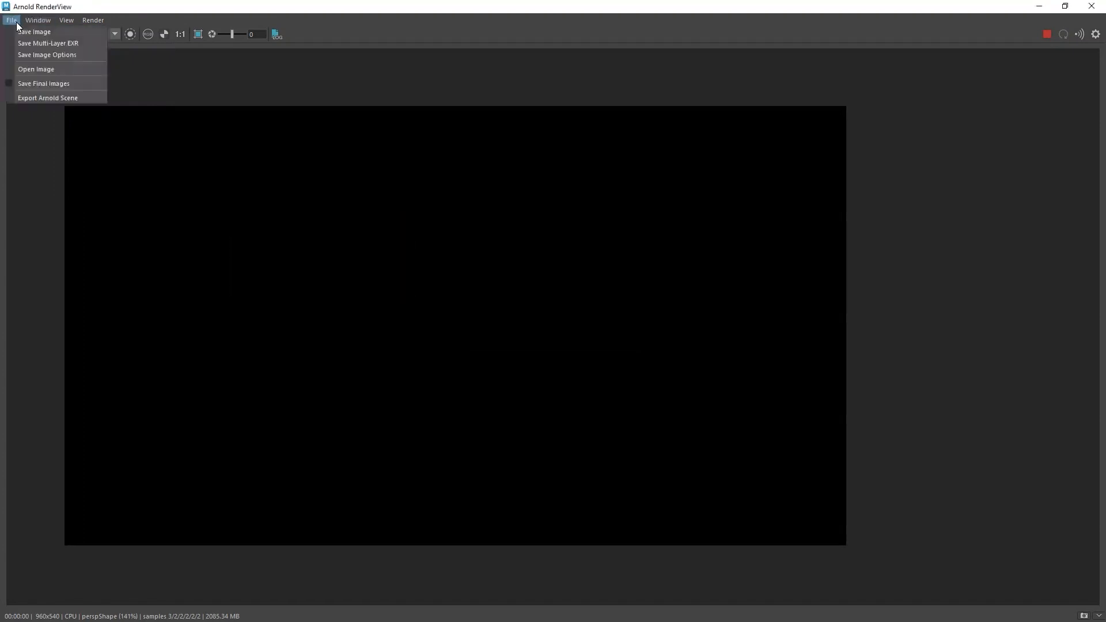
click(38, 69)
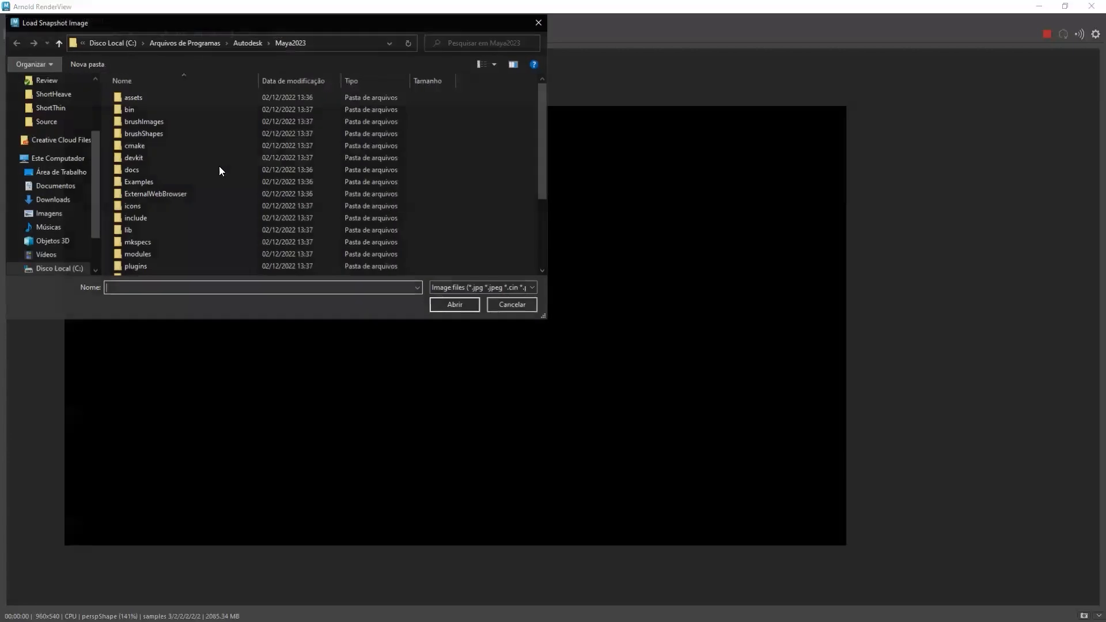
scroll(277, 323, down, 3)
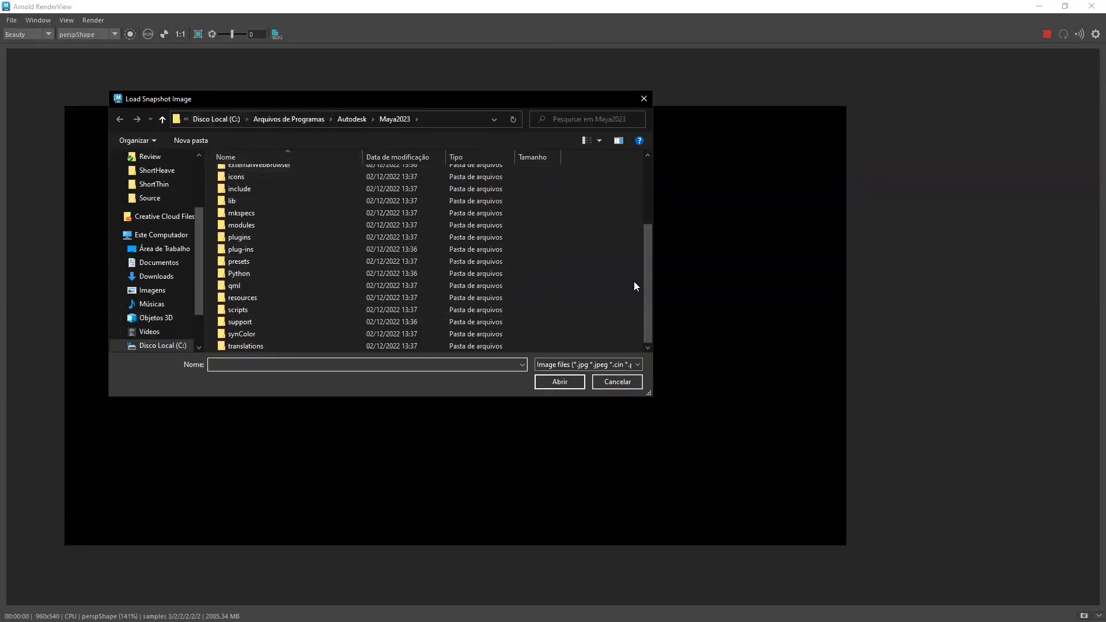
scroll(324, 188, up, 3)
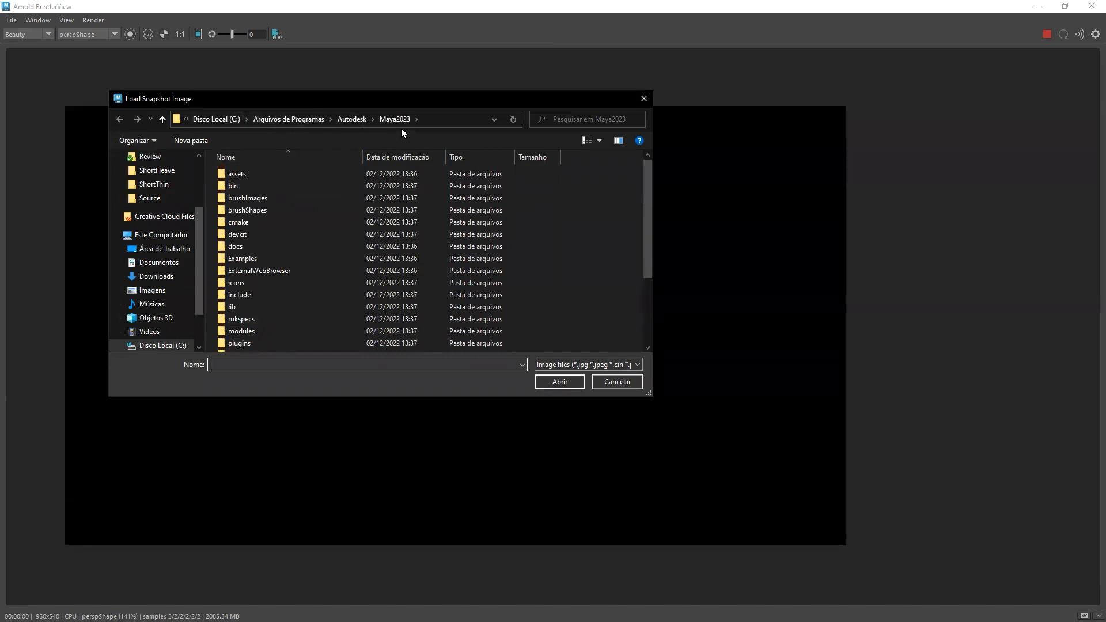
click(617, 382)
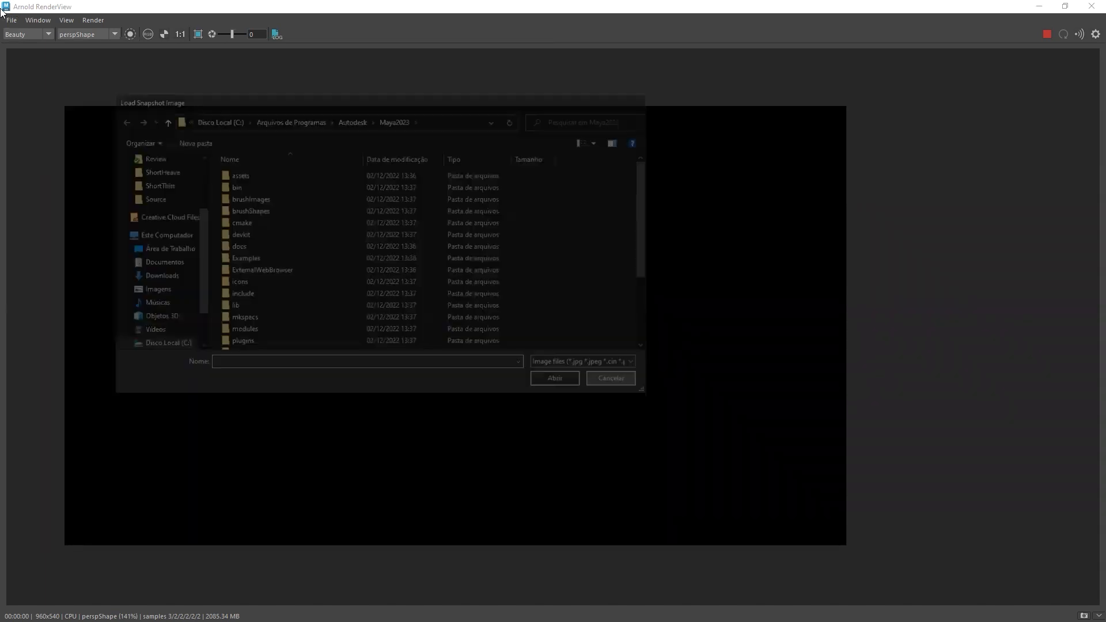
Check the Save Final Images option and view the Export Arnold Scene dialog without exporting
click(11, 19)
click(10, 81)
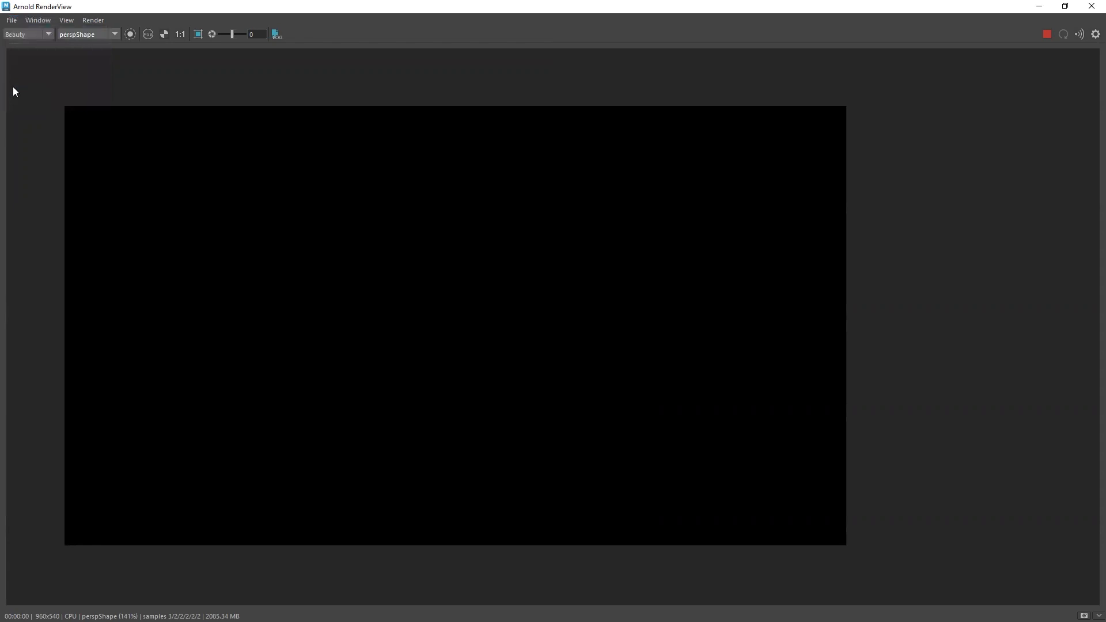
click(11, 20)
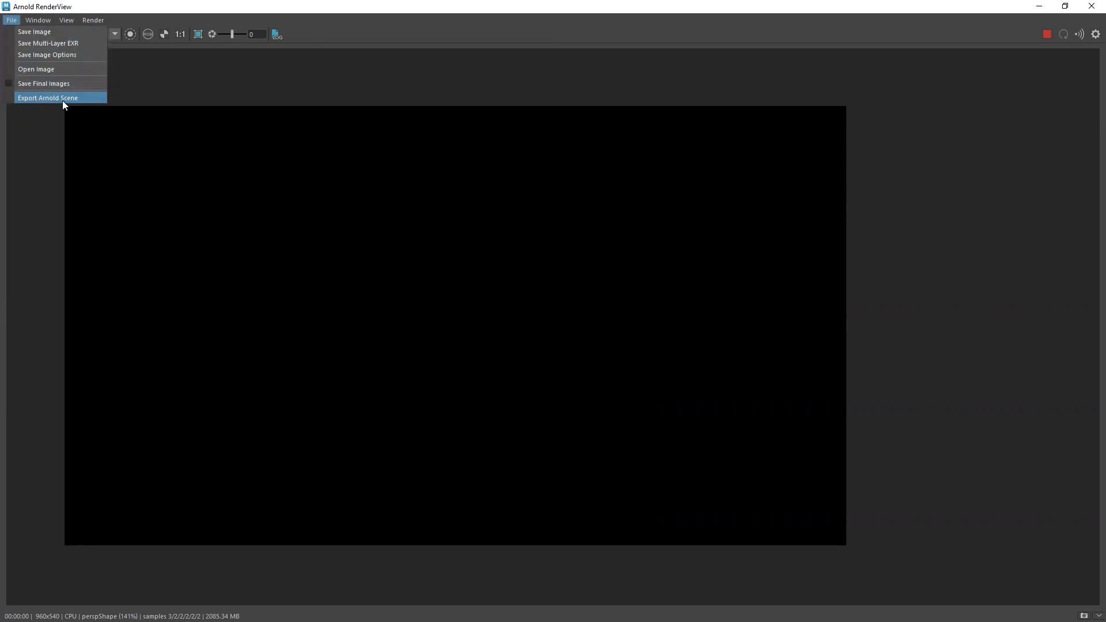
click(62, 99)
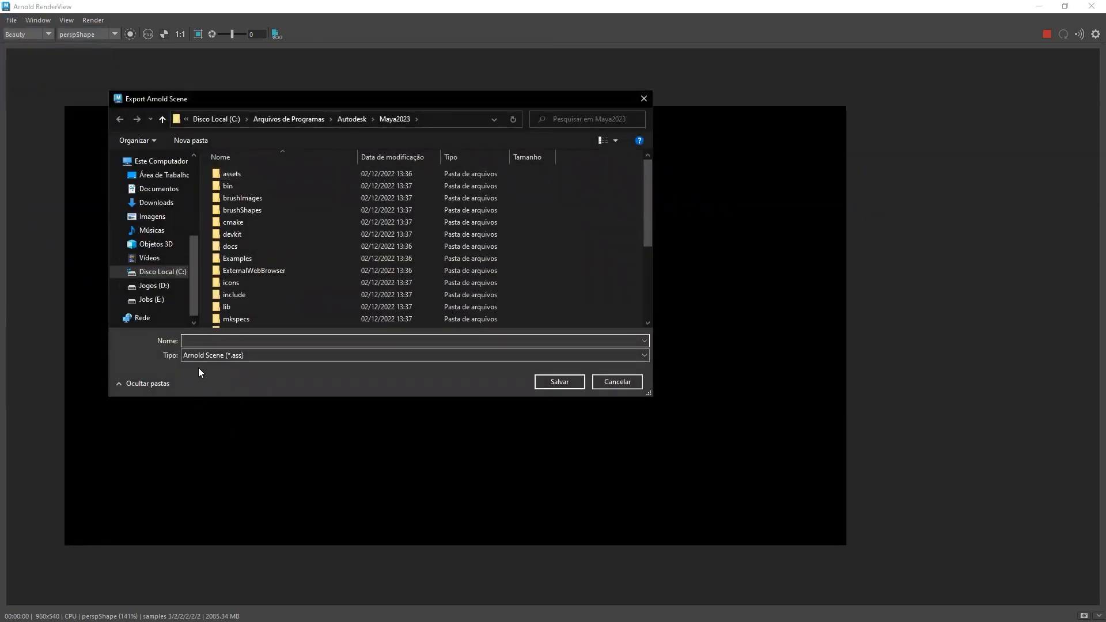
click(617, 382)
Show the RenderView's Display Settings with the pixel information, and toggle a Status Bar option off and on again
click(39, 21)
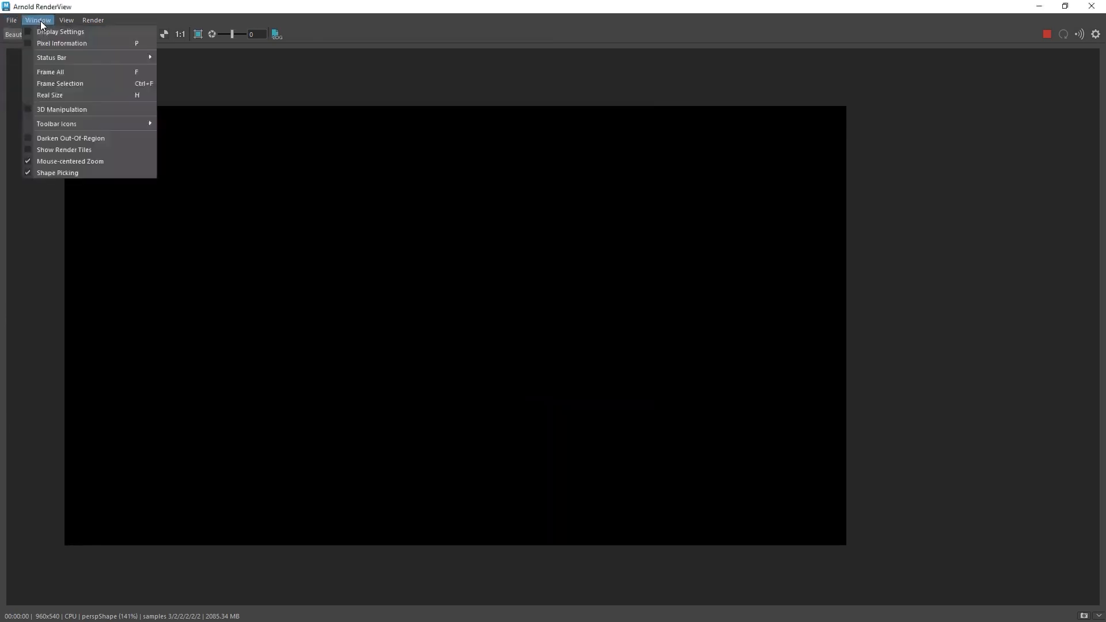
click(33, 33)
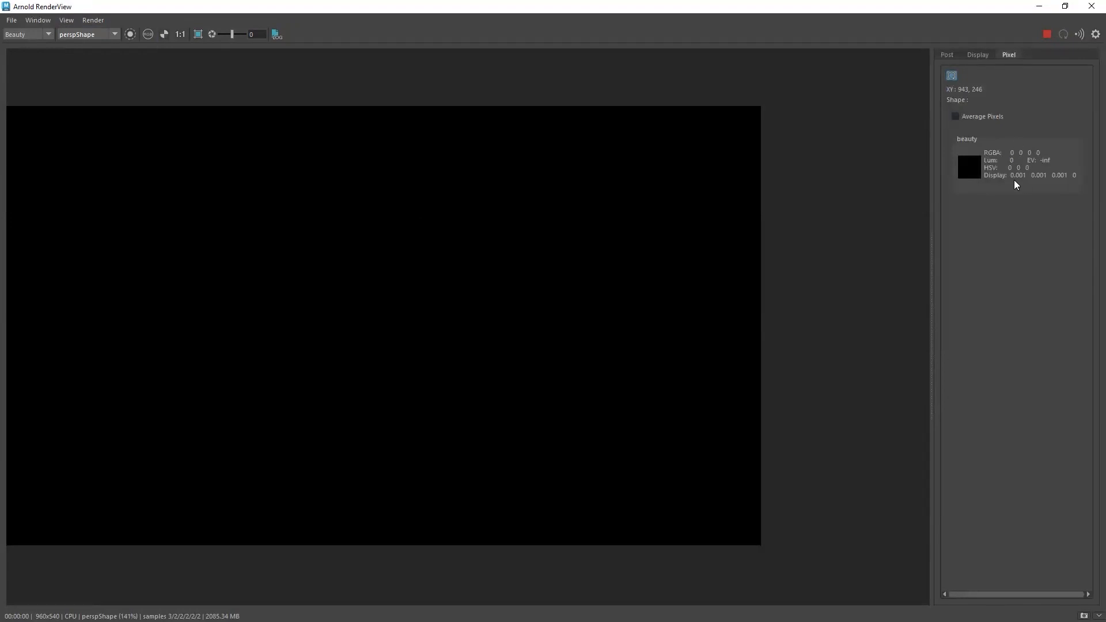
click(38, 20)
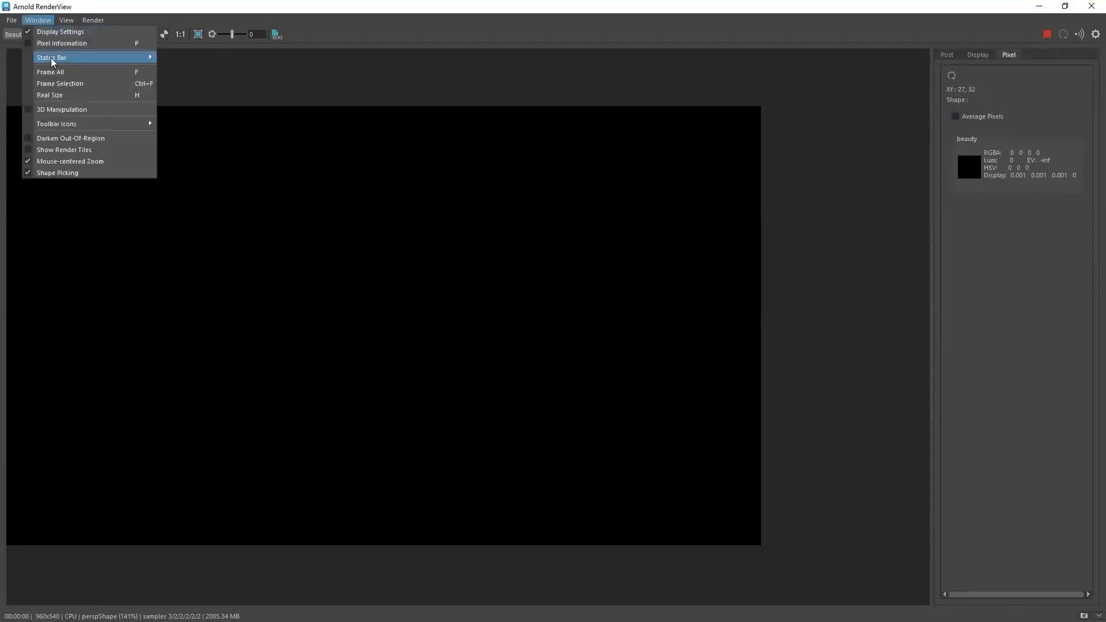
mouse_move(52, 57)
click(187, 68)
click(38, 19)
click(192, 69)
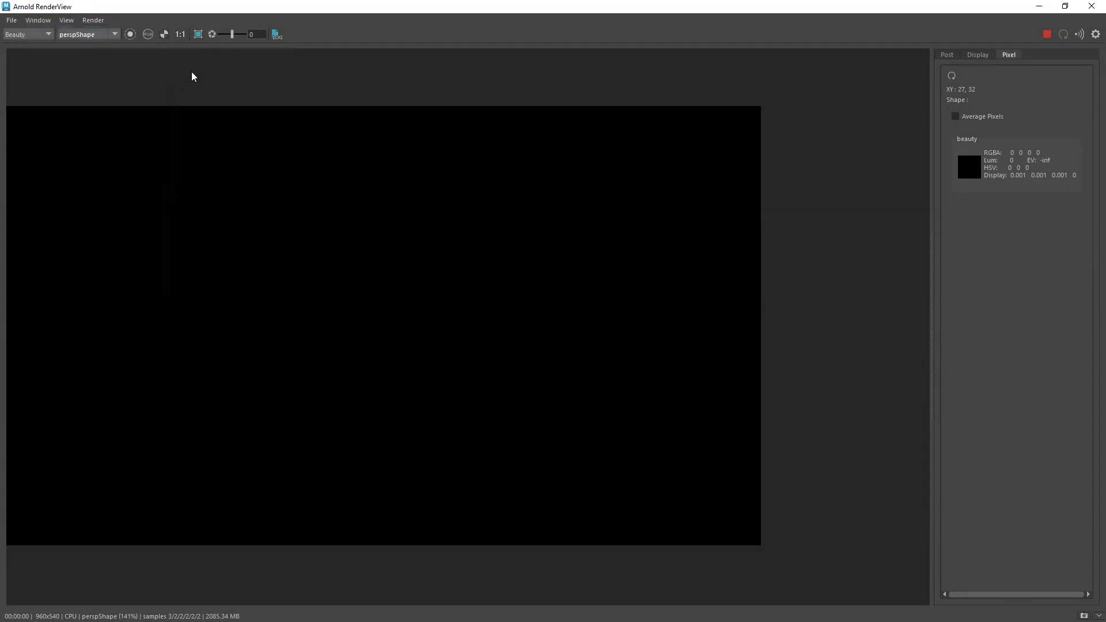
Examine the Toolbar Icons options, the channel display choices, and the Test Resolution percentages of the RenderView
click(38, 20)
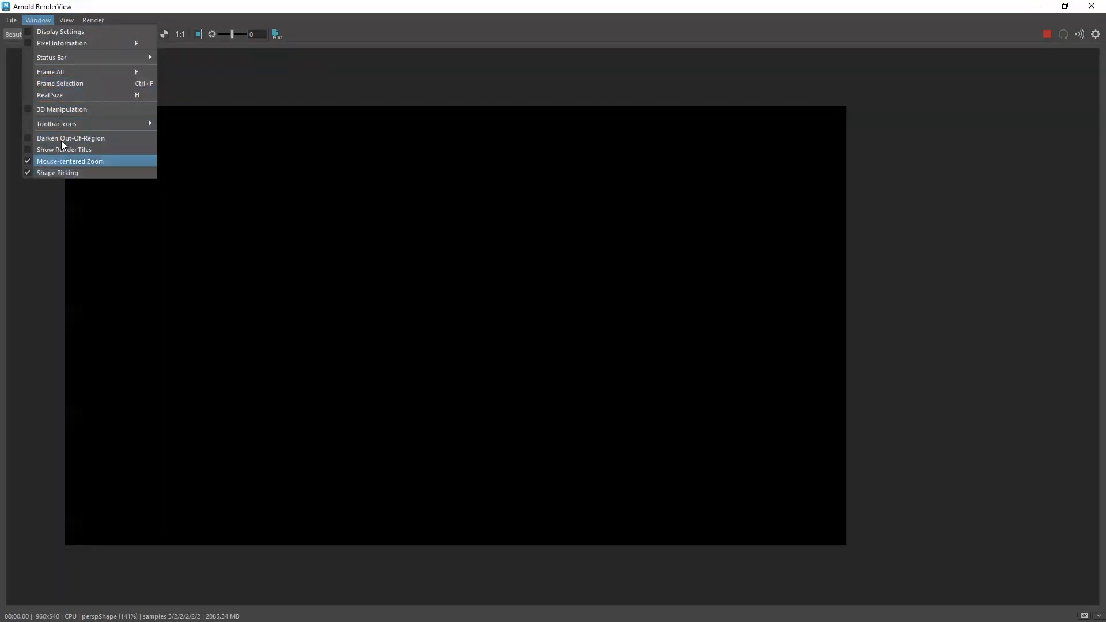
mouse_move(64, 125)
mouse_move(66, 20)
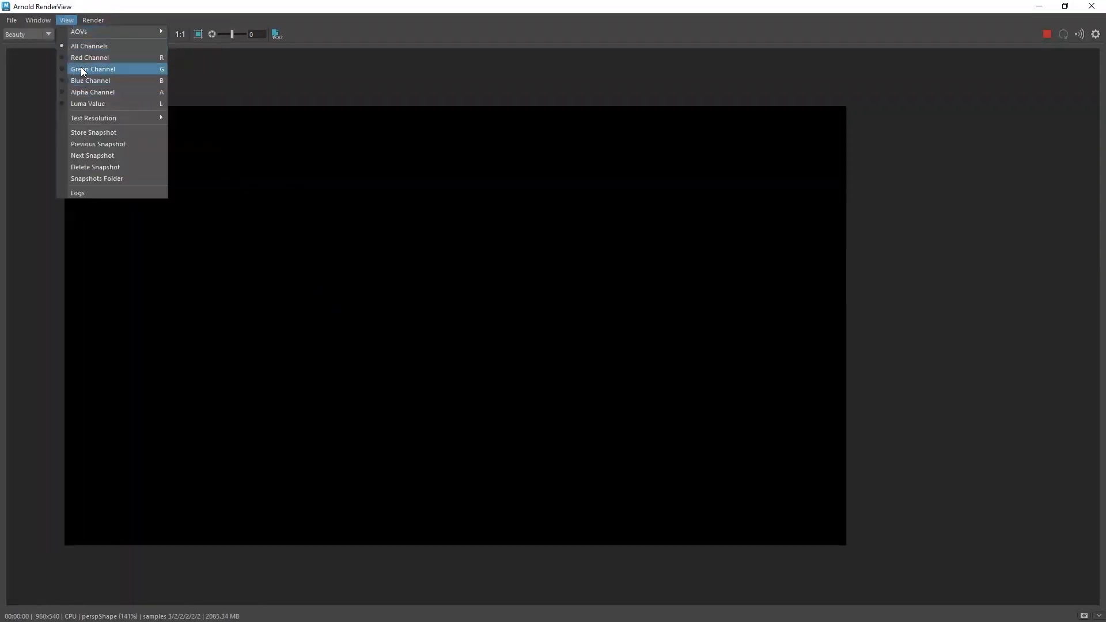
click(152, 38)
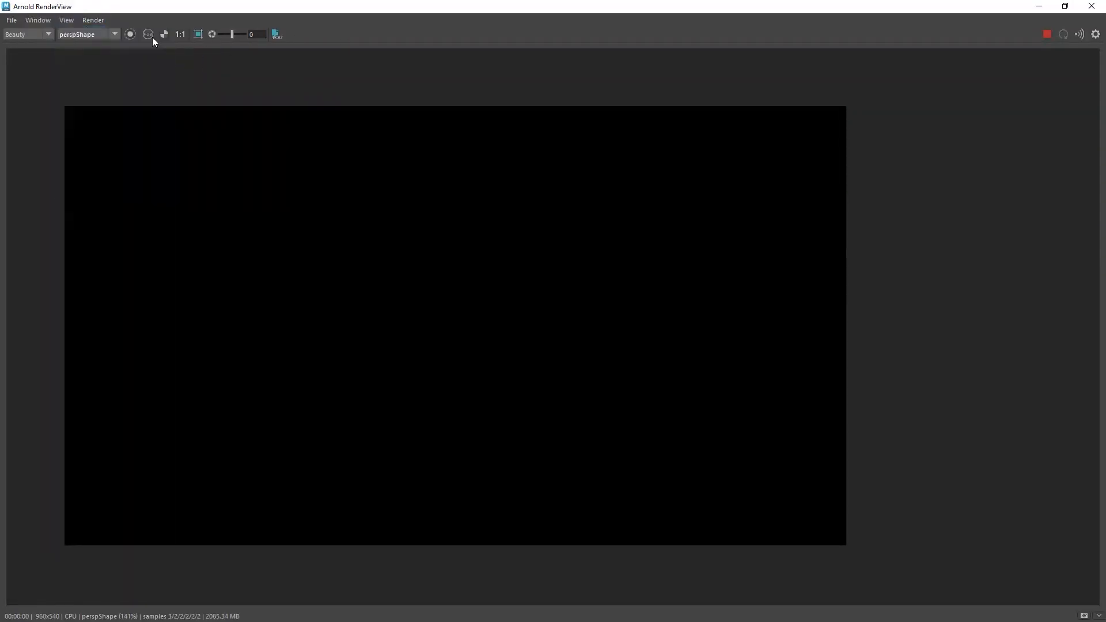
click(66, 20)
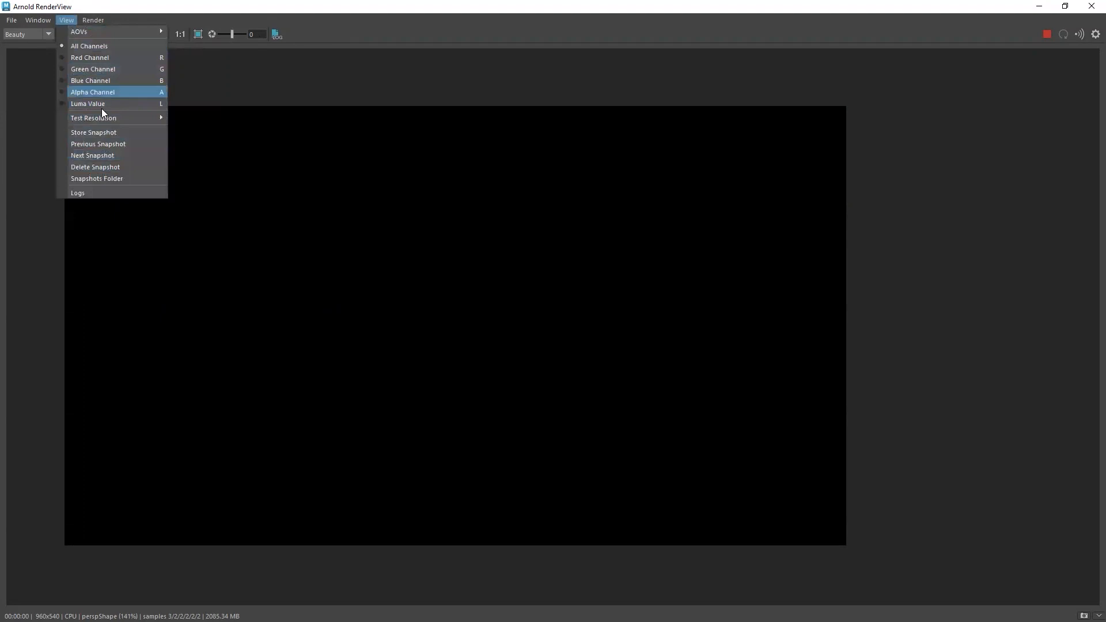
mouse_move(91, 119)
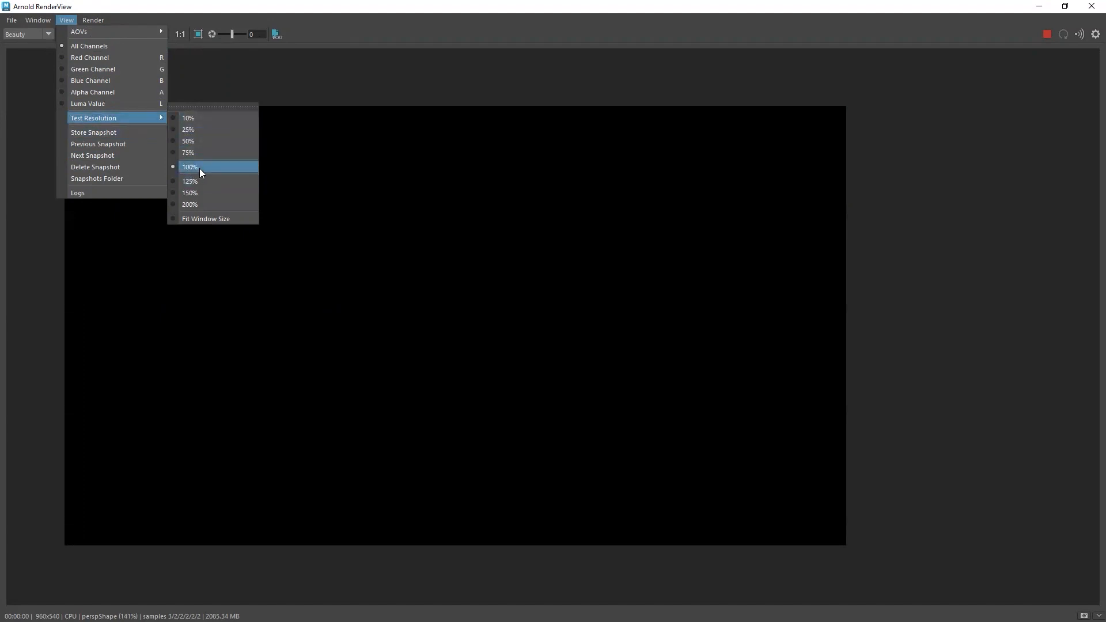
Show the pixel information in the Display Settings and set the render view to its 1:1 real size
click(1096, 34)
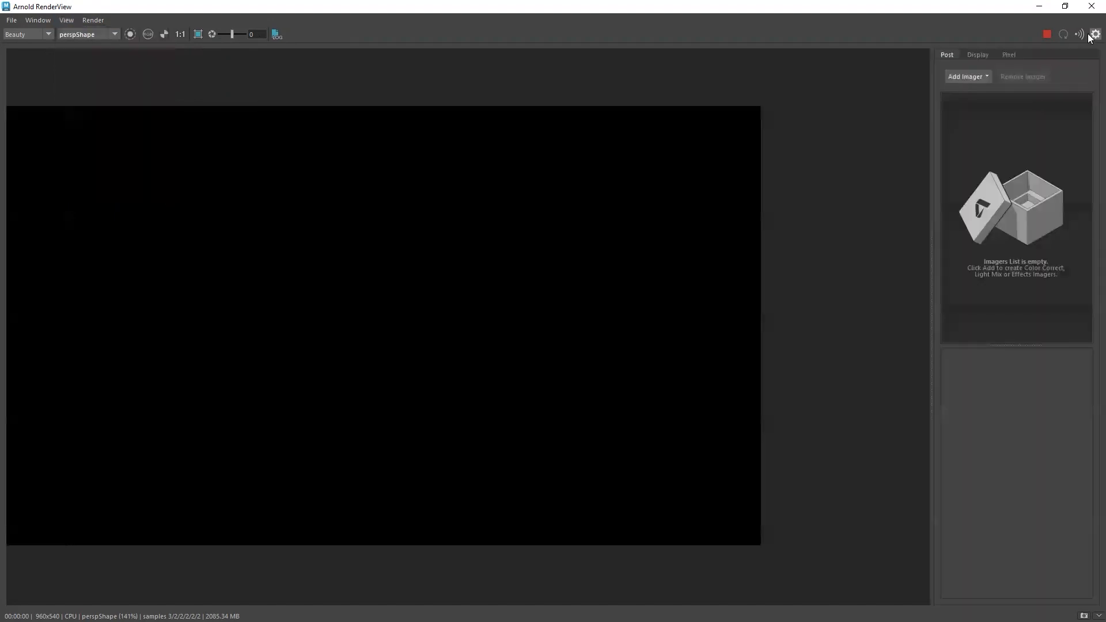
click(1008, 55)
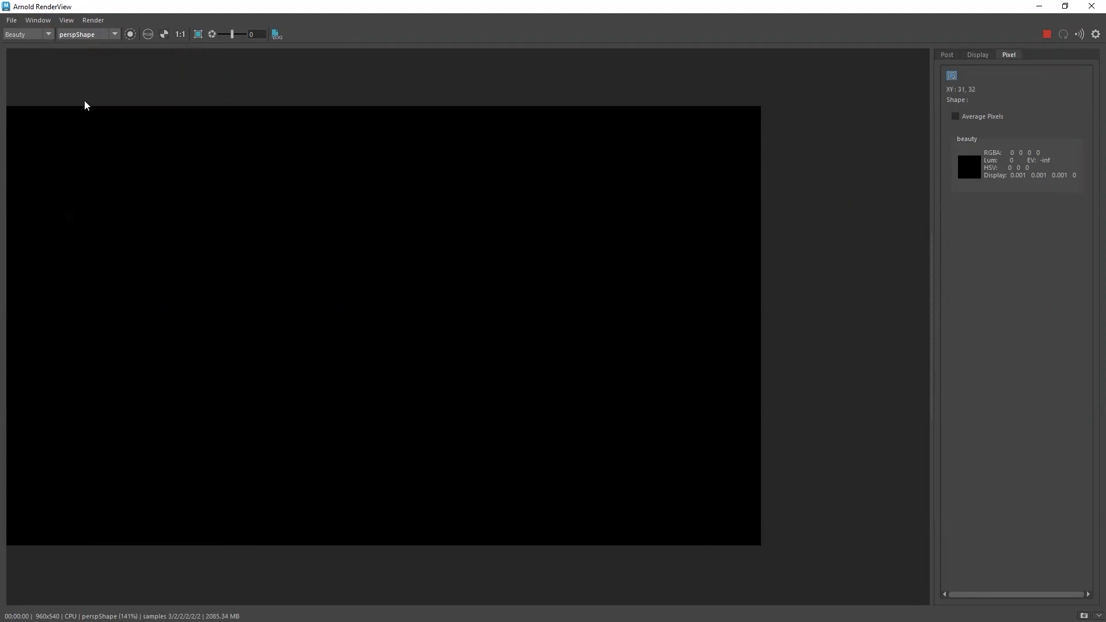
scroll(79, 144, down, 1)
click(177, 35)
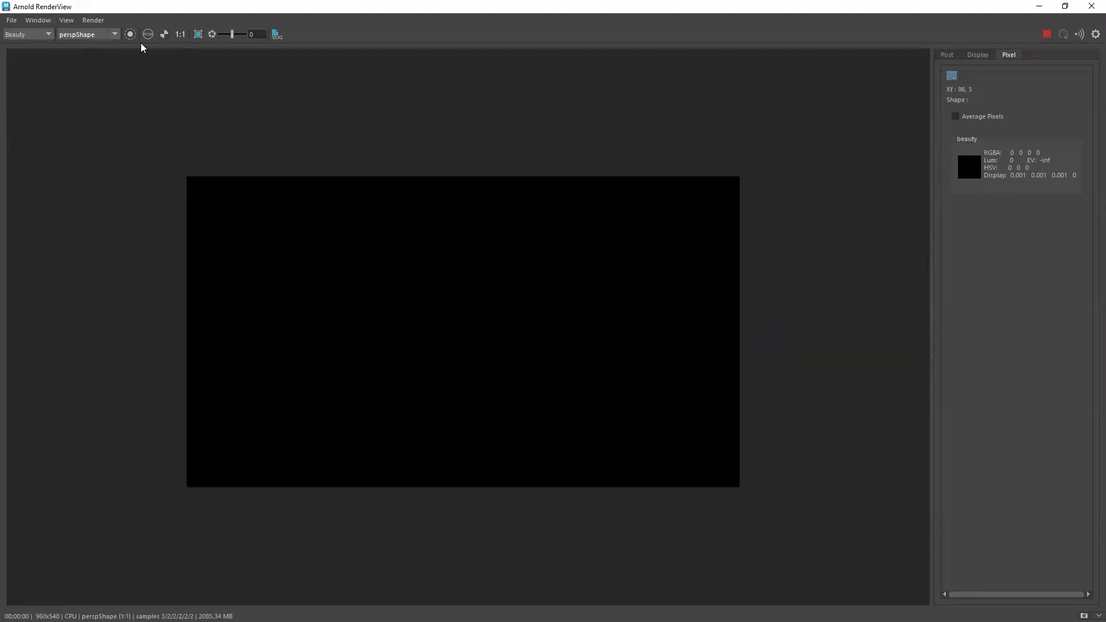
Set the RenderView's Test Resolution to 75%
click(64, 21)
mouse_move(45, 23)
mouse_move(85, 57)
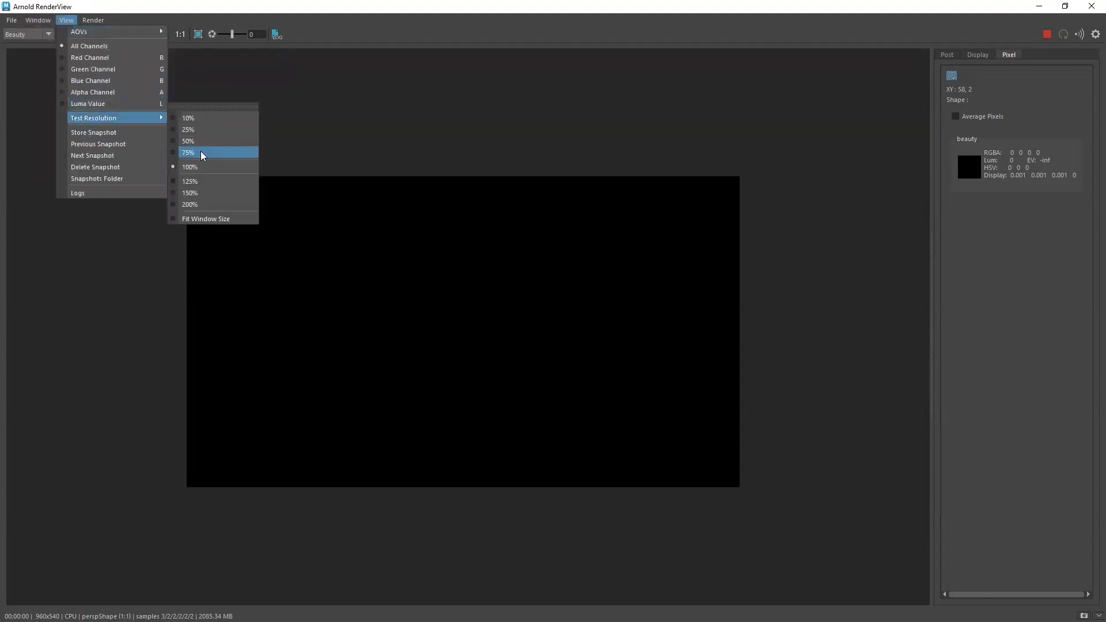
click(200, 153)
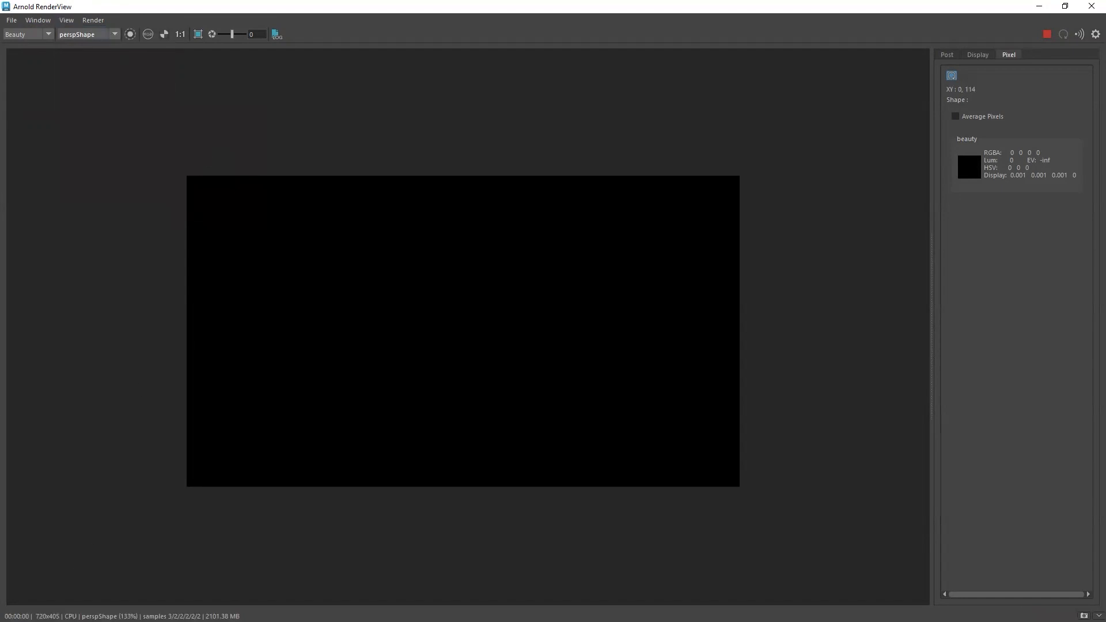
drag(134, 454, 91, 560)
drag(72, 511, 213, 543)
drag(8, 596, 246, 607)
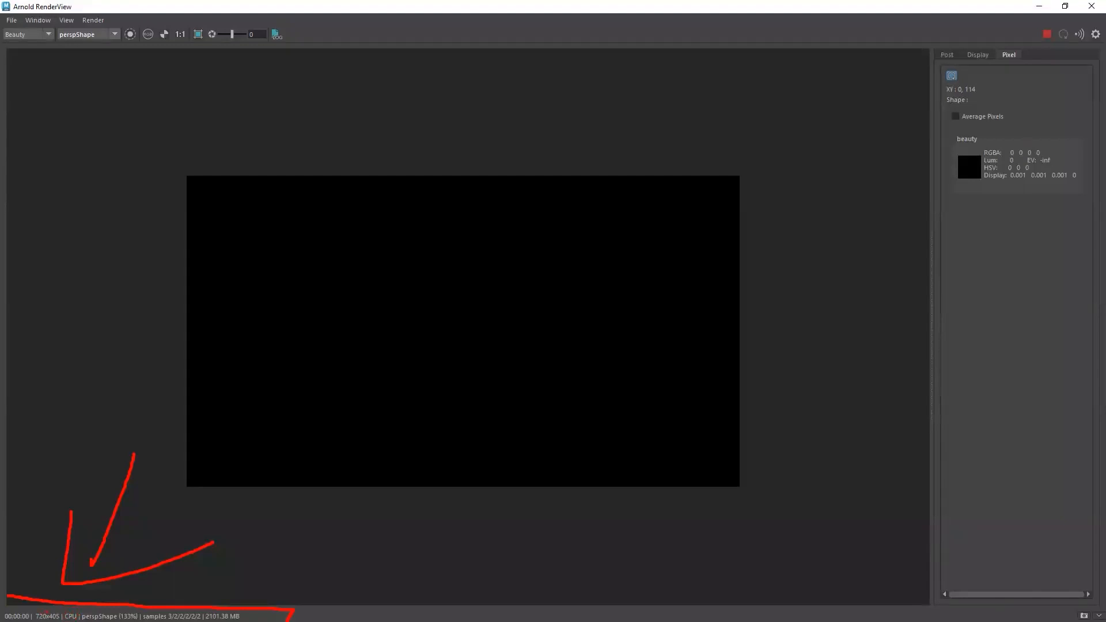
drag(36, 605, 68, 606)
key(Escape)
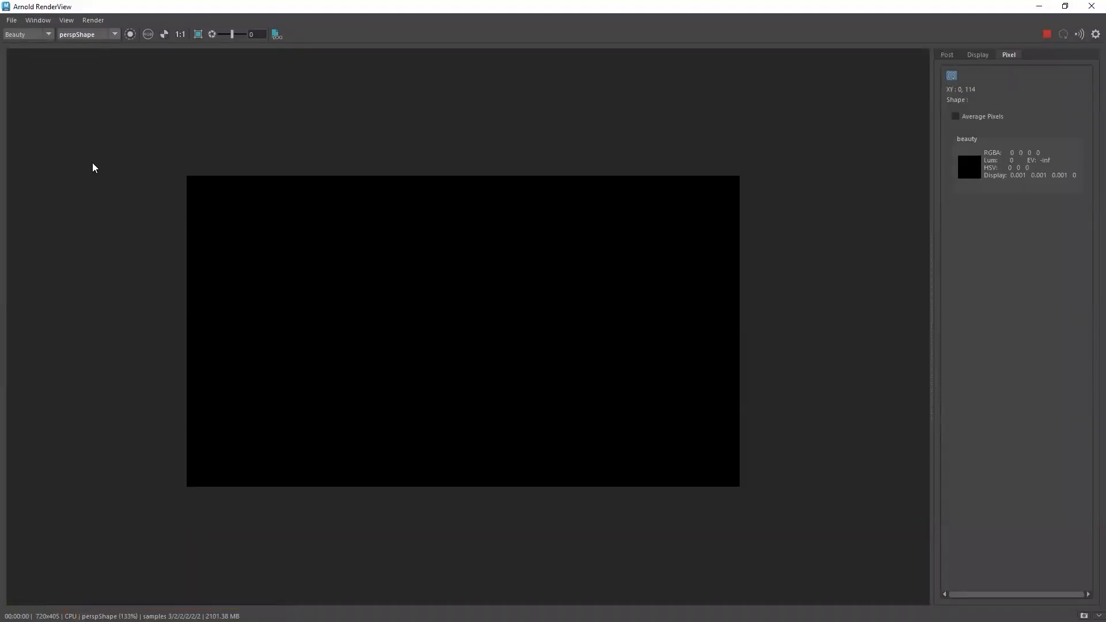
Set the Test Resolution back to 100%
click(67, 21)
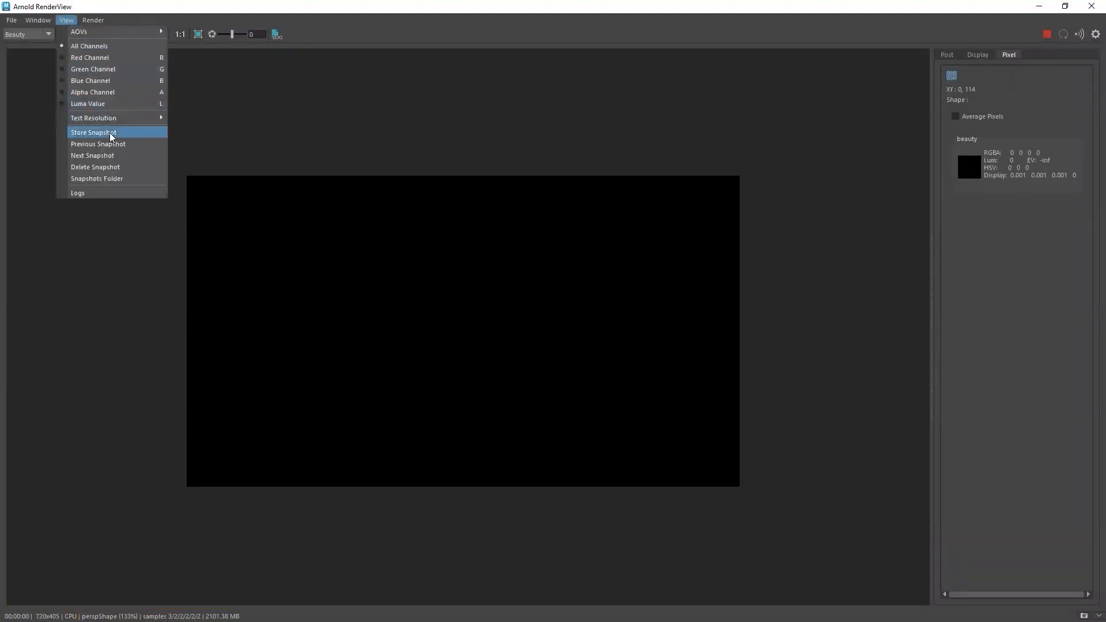
mouse_move(112, 118)
click(194, 167)
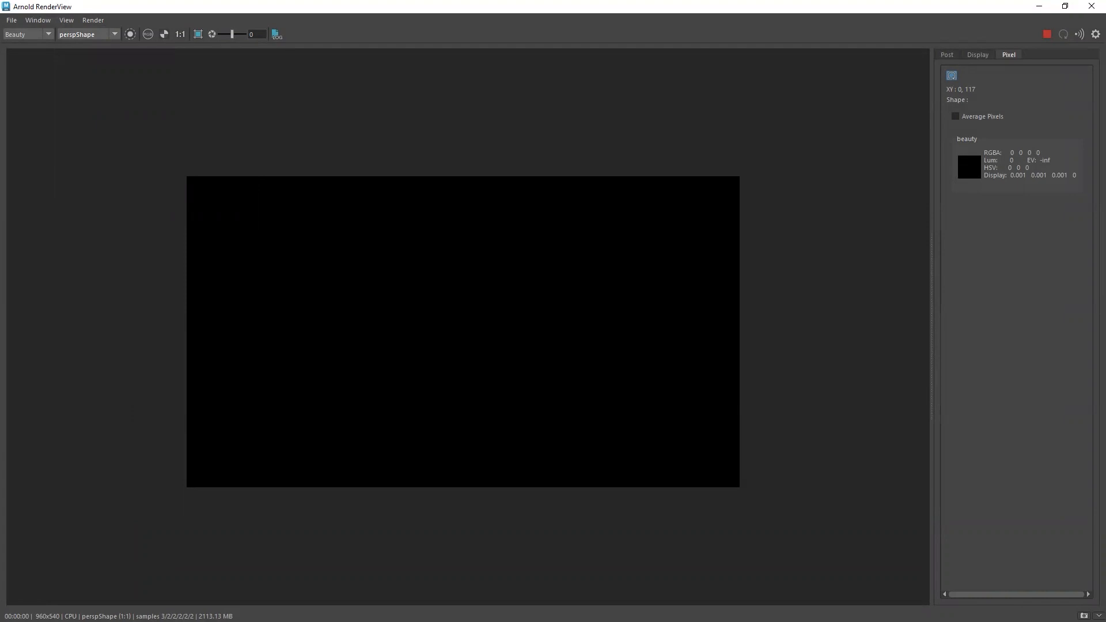
Set the RenderView's Test Resolution to 200%
click(45, 20)
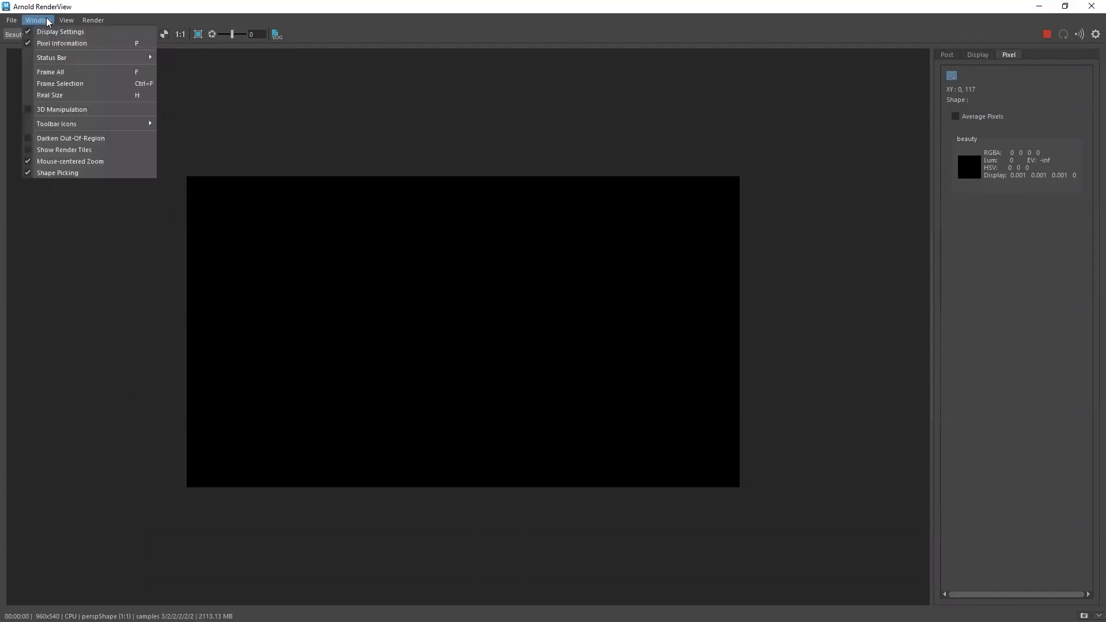
mouse_move(66, 20)
mouse_move(89, 118)
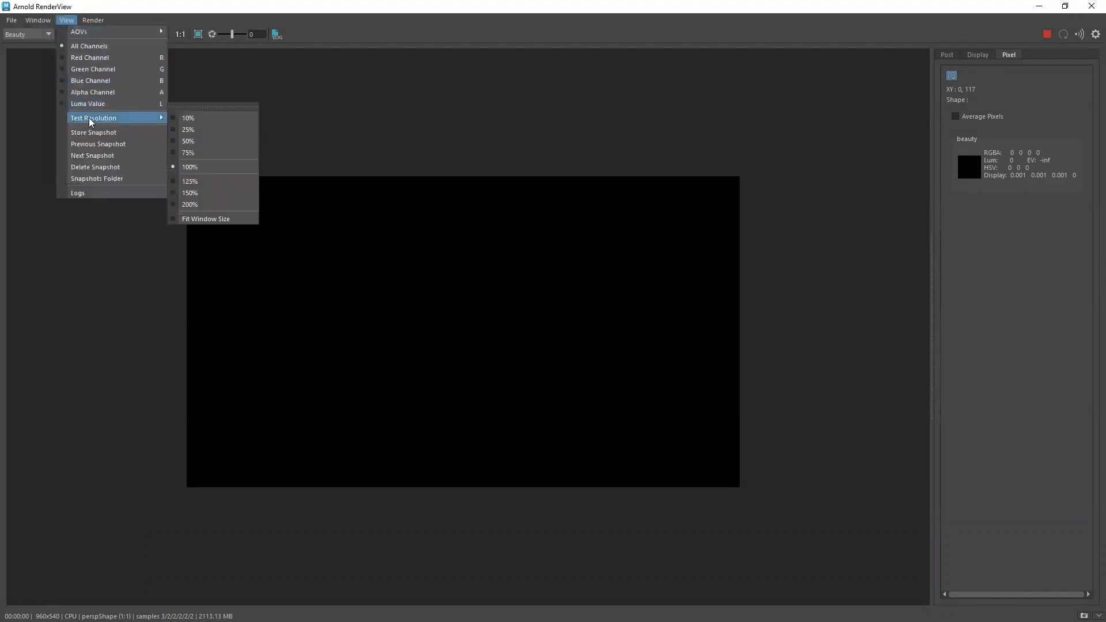
click(196, 204)
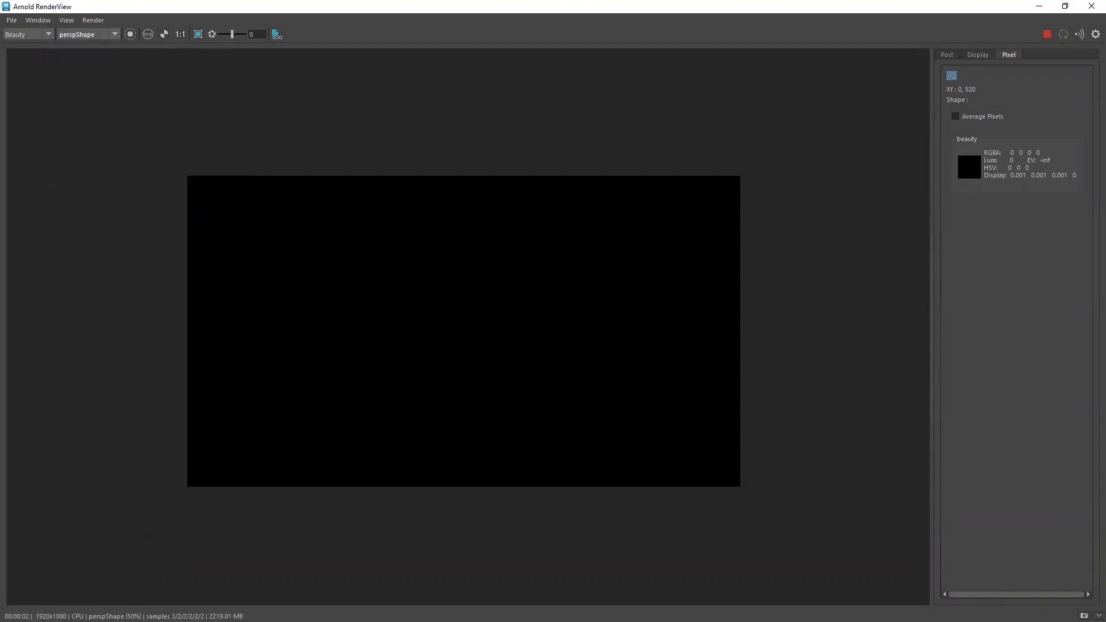
Return the Test Resolution from the enlarged setting to 100%
click(66, 20)
mouse_move(108, 119)
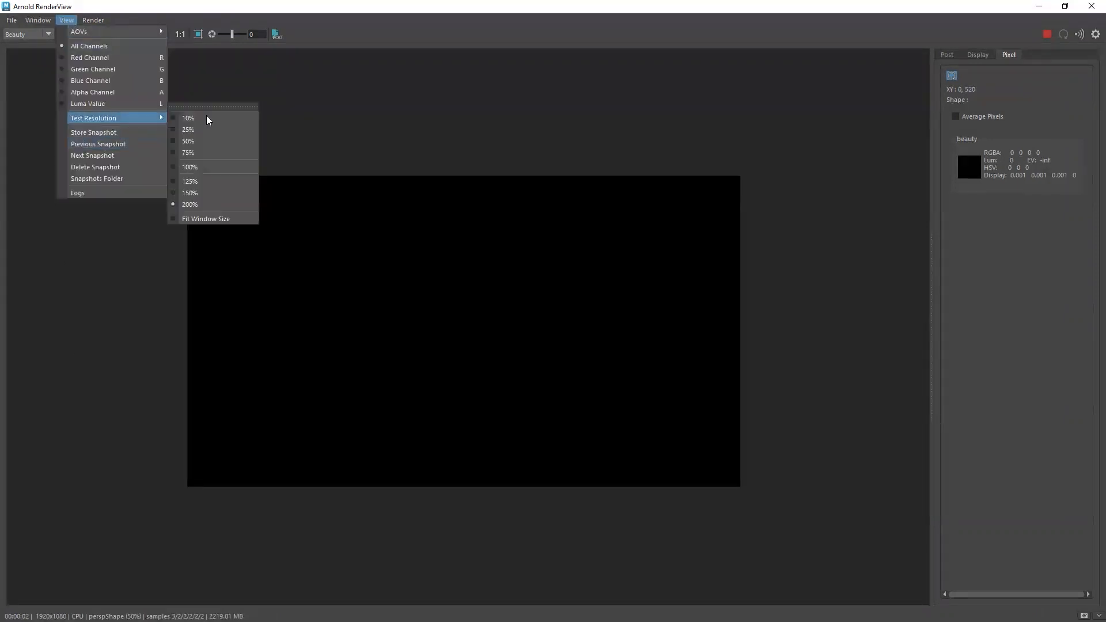
click(201, 166)
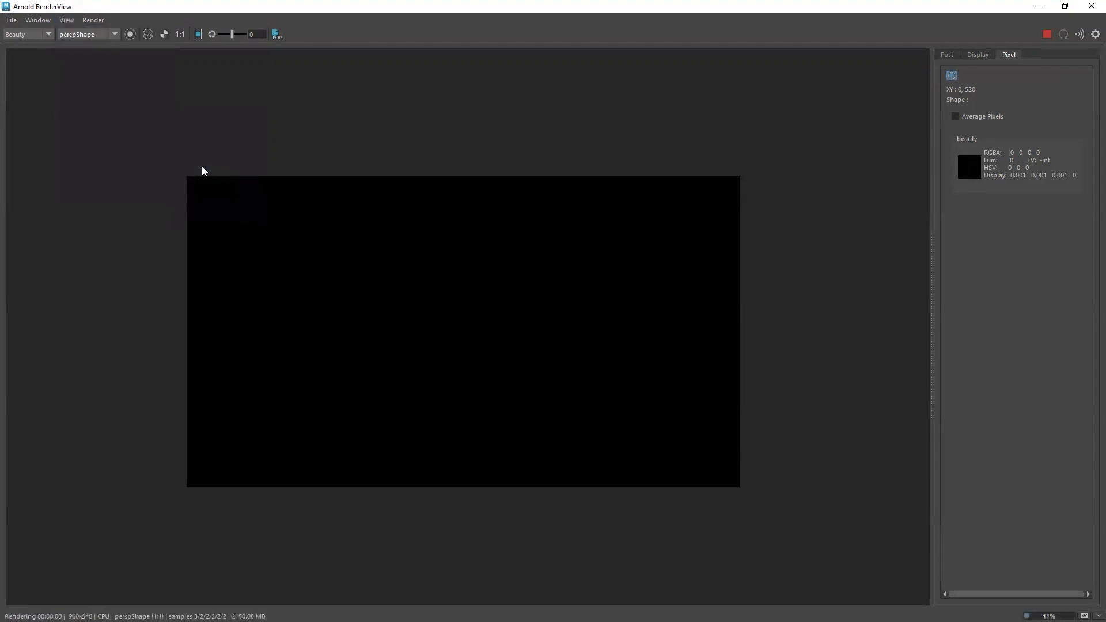
Show the Snapshots Library and store six snapshots of the current render
click(67, 20)
key(Escape)
click(1098, 616)
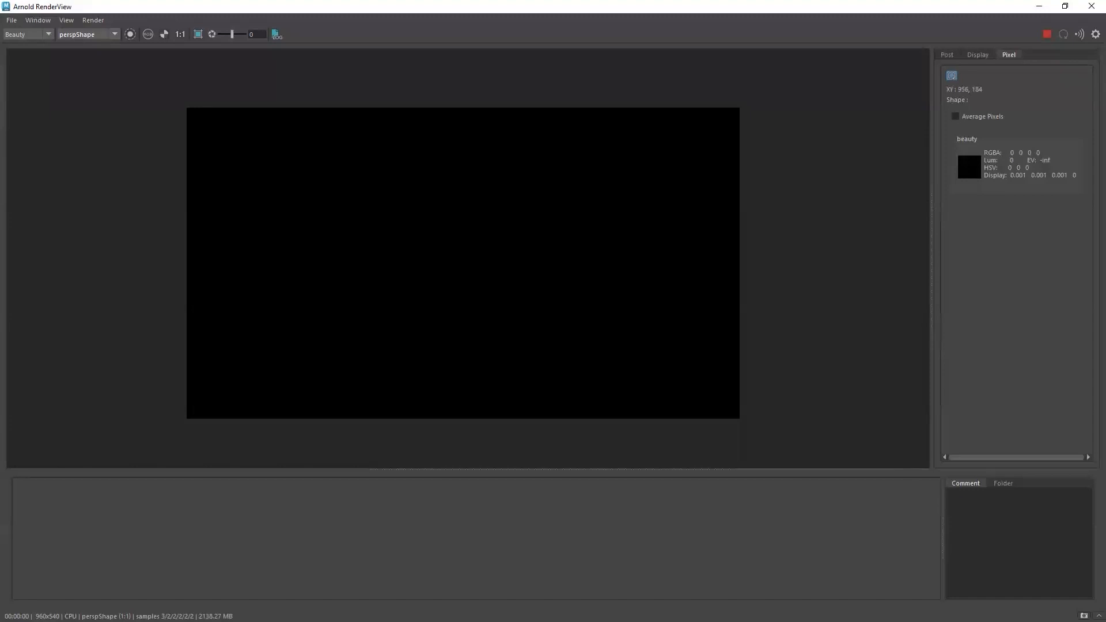
click(1085, 616)
click(1084, 616)
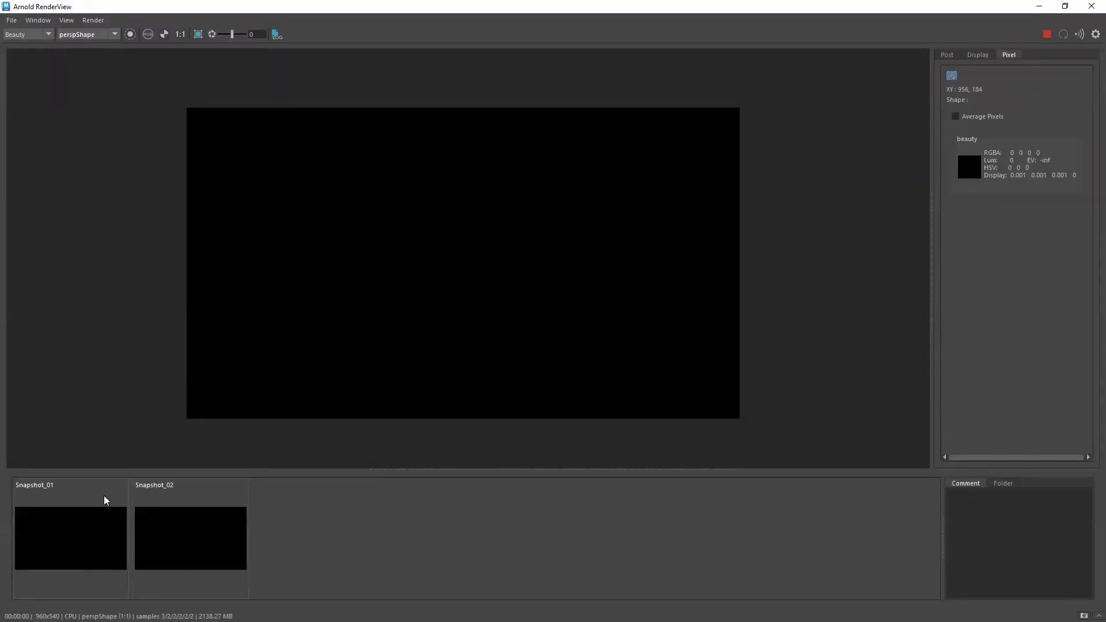
click(1084, 616)
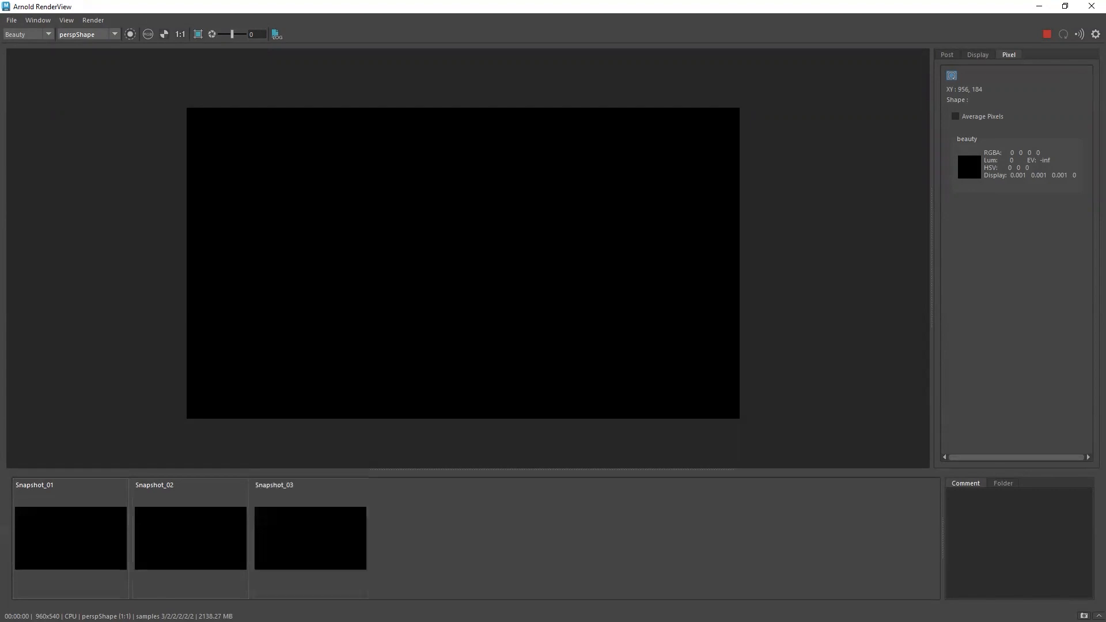
click(1085, 616)
click(1084, 616)
click(1084, 616)
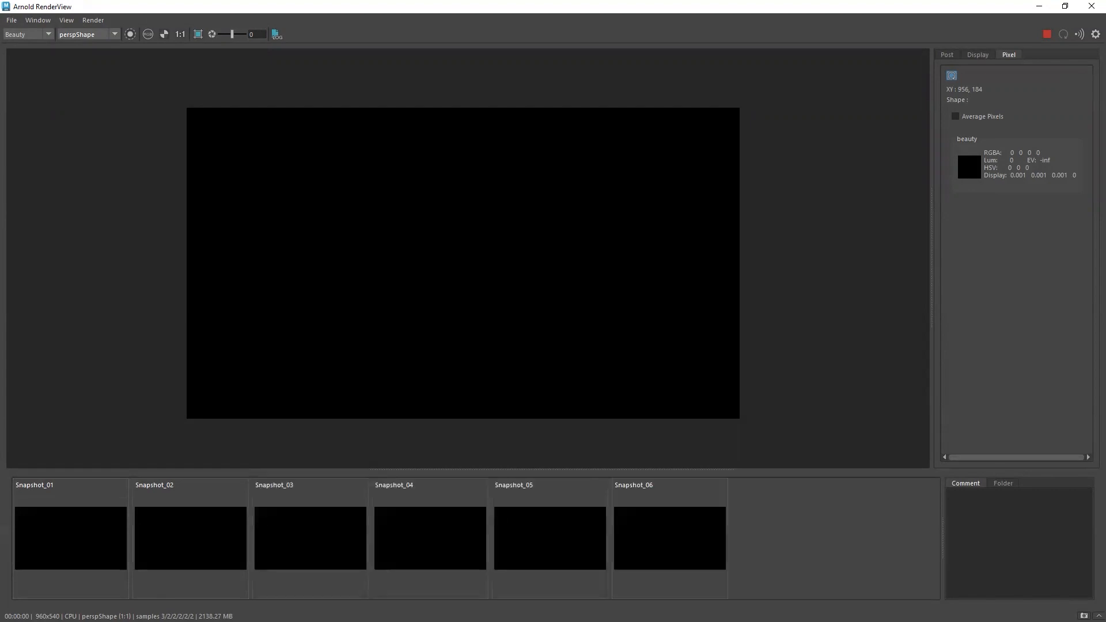
Compare the stored snapshots by switching back and forth between them, and return to the live render
click(115, 527)
click(190, 527)
click(311, 526)
click(463, 526)
click(553, 523)
click(645, 525)
click(70, 524)
click(150, 530)
click(87, 528)
click(185, 528)
click(115, 526)
click(149, 525)
click(70, 528)
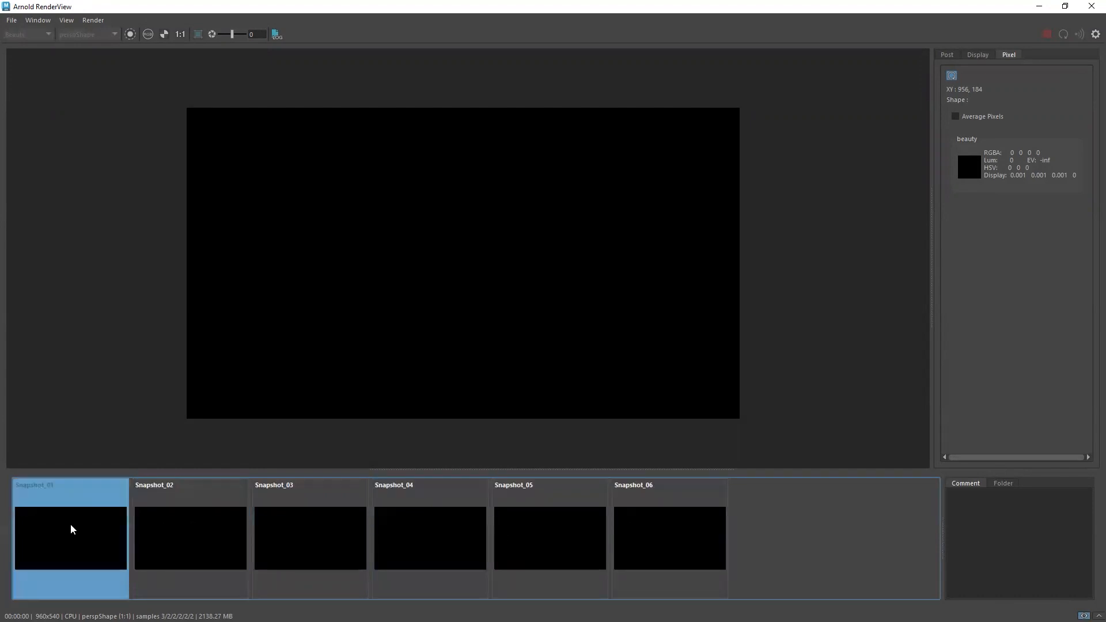
click(192, 523)
click(88, 527)
click(160, 539)
click(92, 530)
click(182, 532)
click(95, 527)
click(159, 528)
click(297, 541)
click(426, 531)
click(537, 523)
click(663, 509)
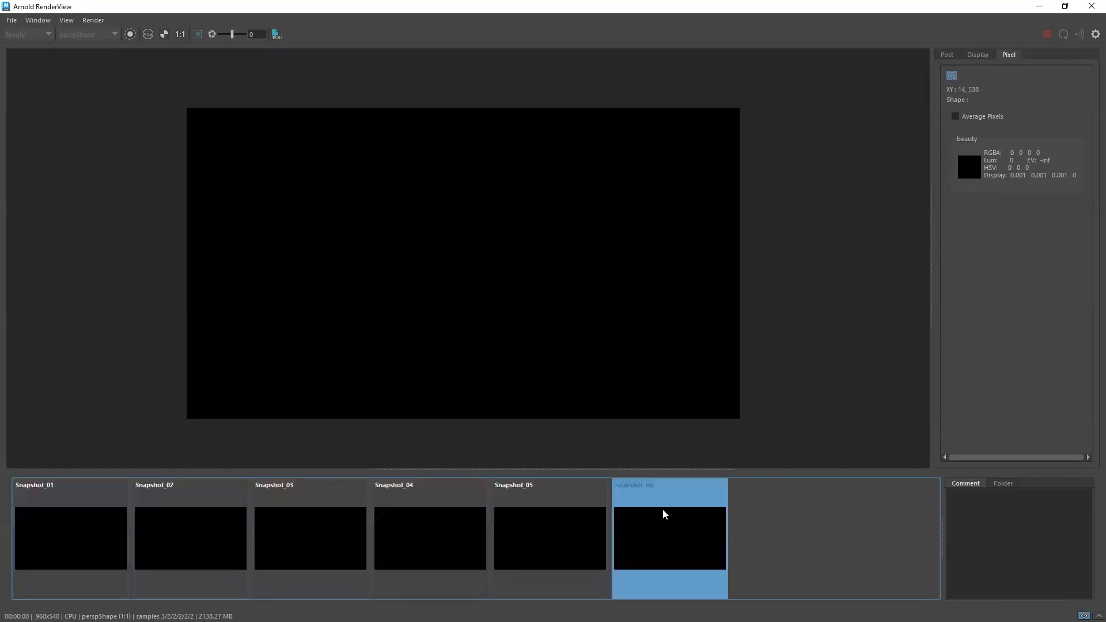
click(658, 553)
click(673, 535)
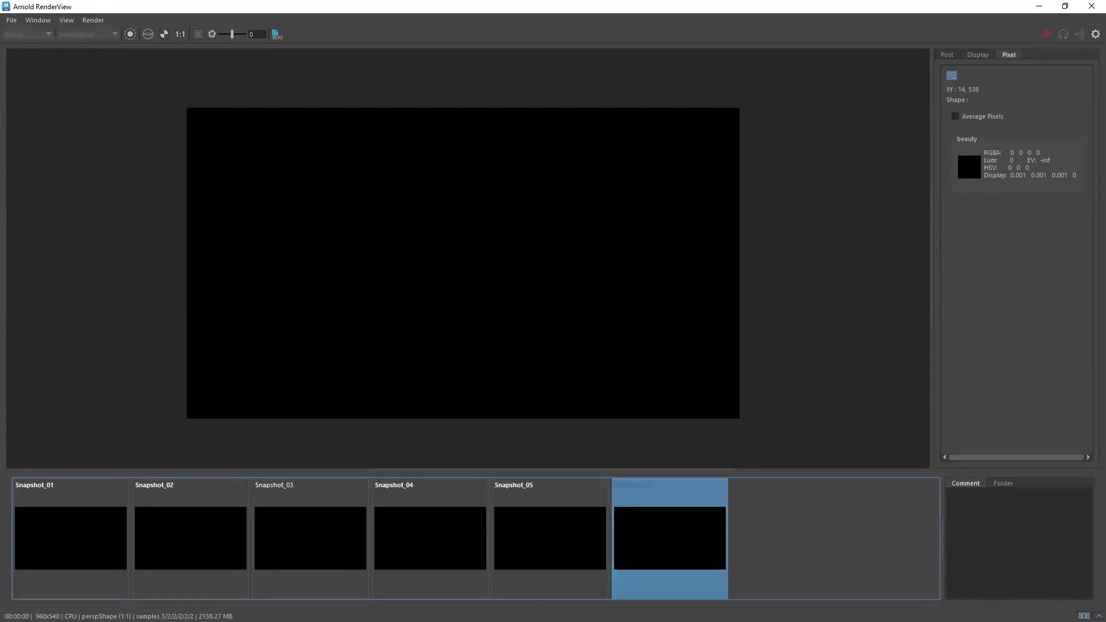
click(547, 554)
click(426, 545)
click(294, 540)
click(183, 525)
click(87, 514)
click(194, 525)
click(311, 533)
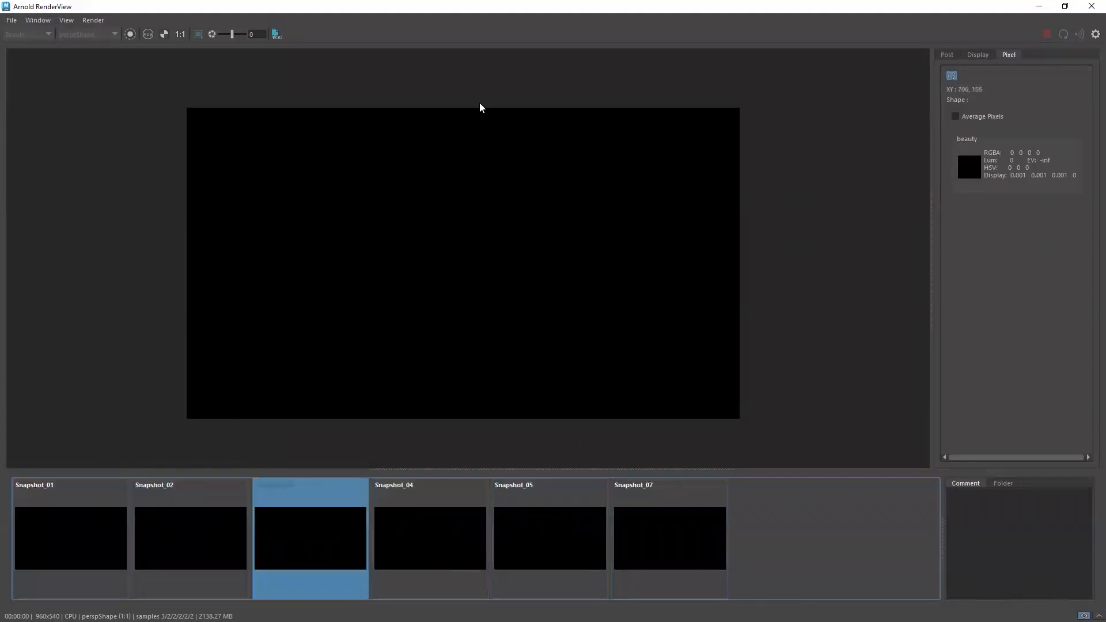
click(317, 535)
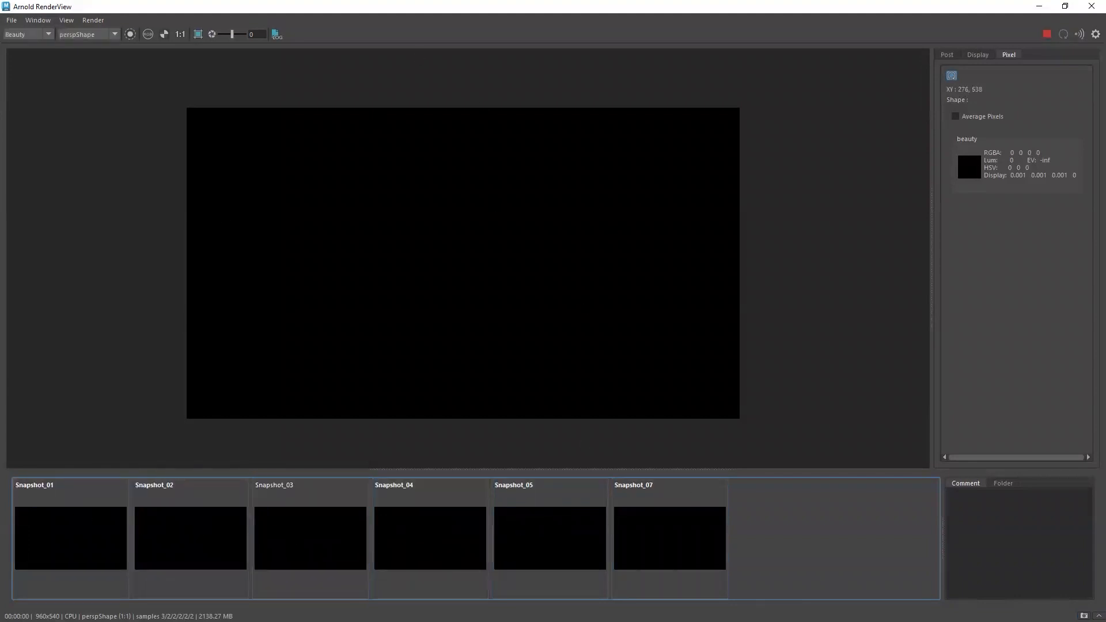
Hide and show the Snapshots Library again, and delete the last stored snapshot, Snapshot_07
click(1099, 616)
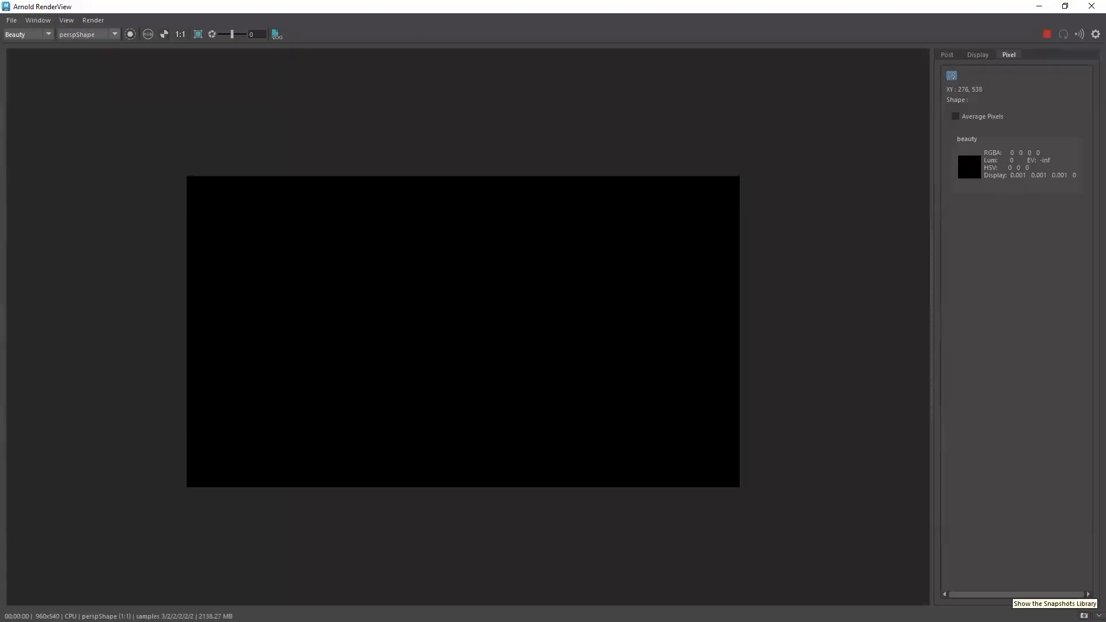
click(1099, 616)
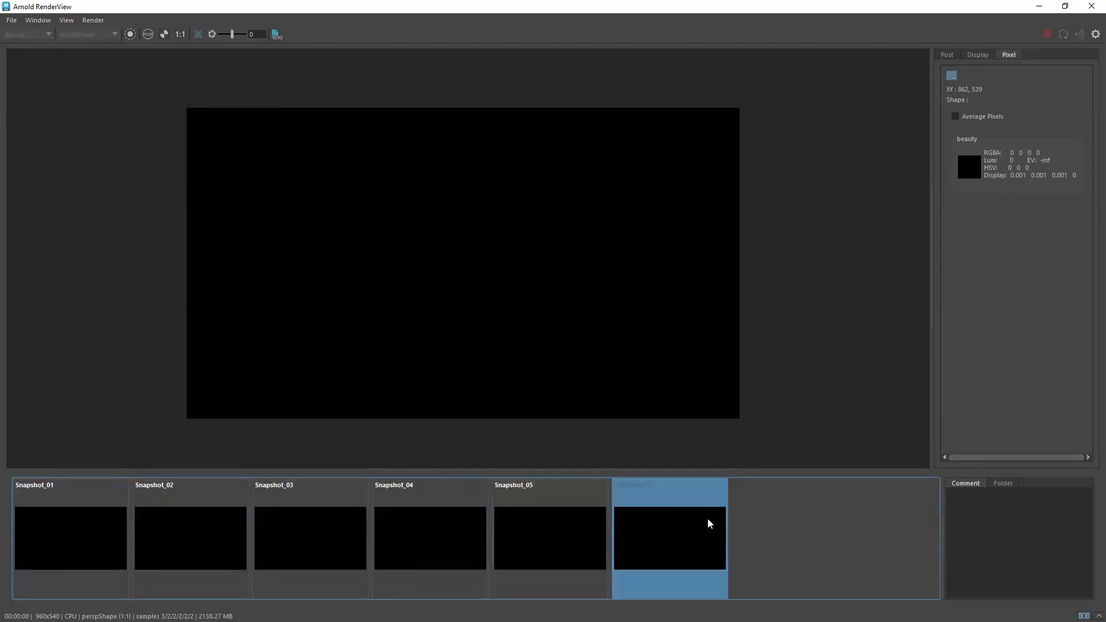
key(Delete)
click(551, 529)
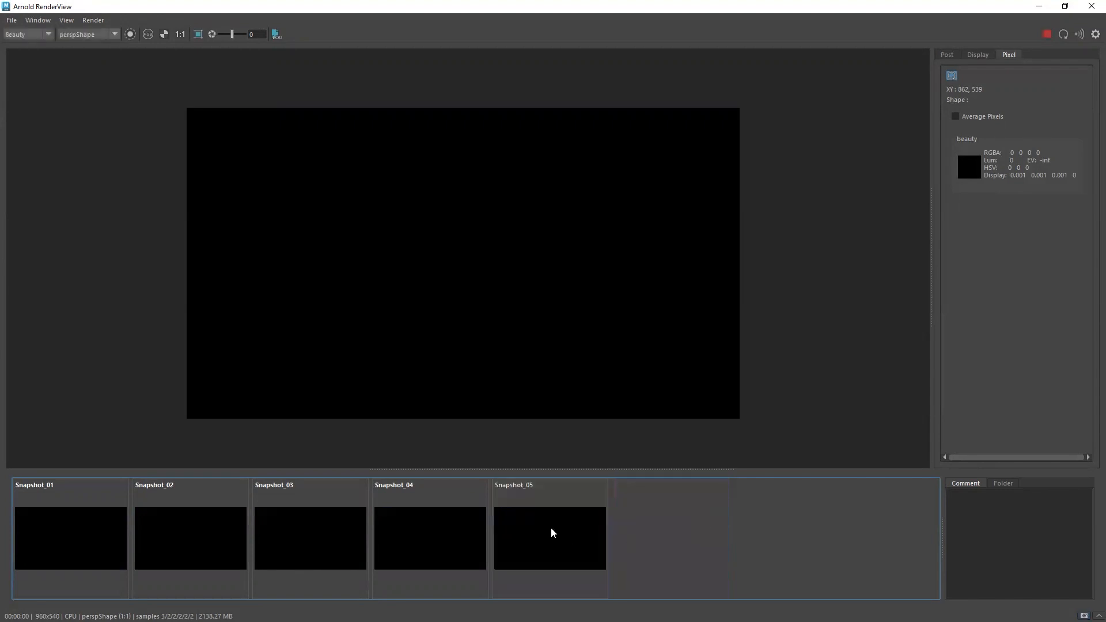
Delete all the remaining stored snapshots and hide the Snapshots Library
key(Delete)
key(Delete)
key(Delete)
key(Delete)
key(Delete)
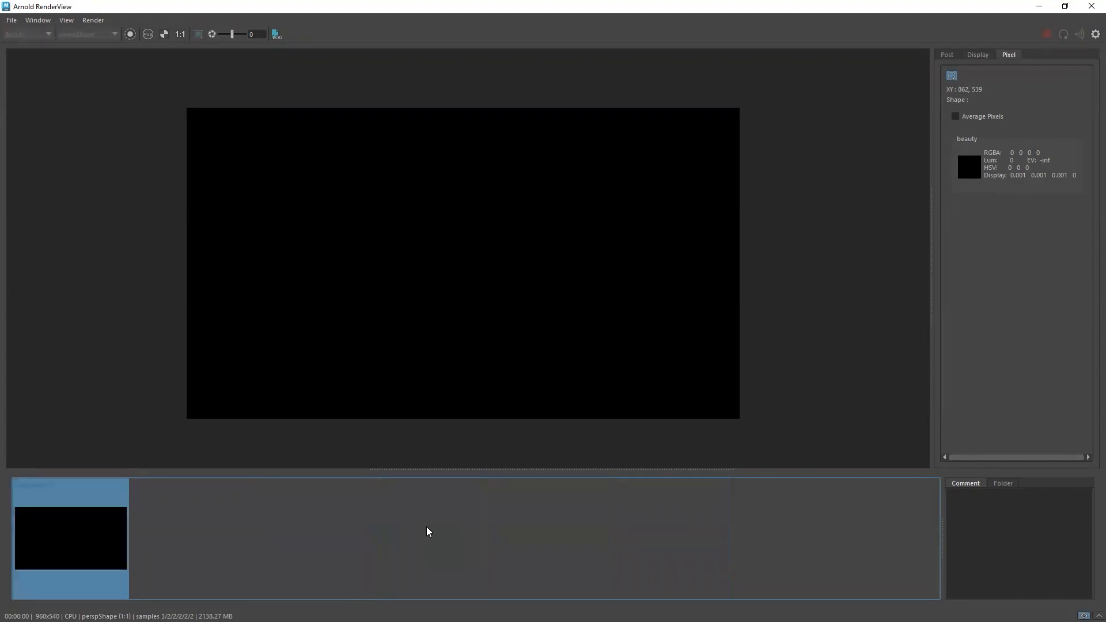
click(1099, 616)
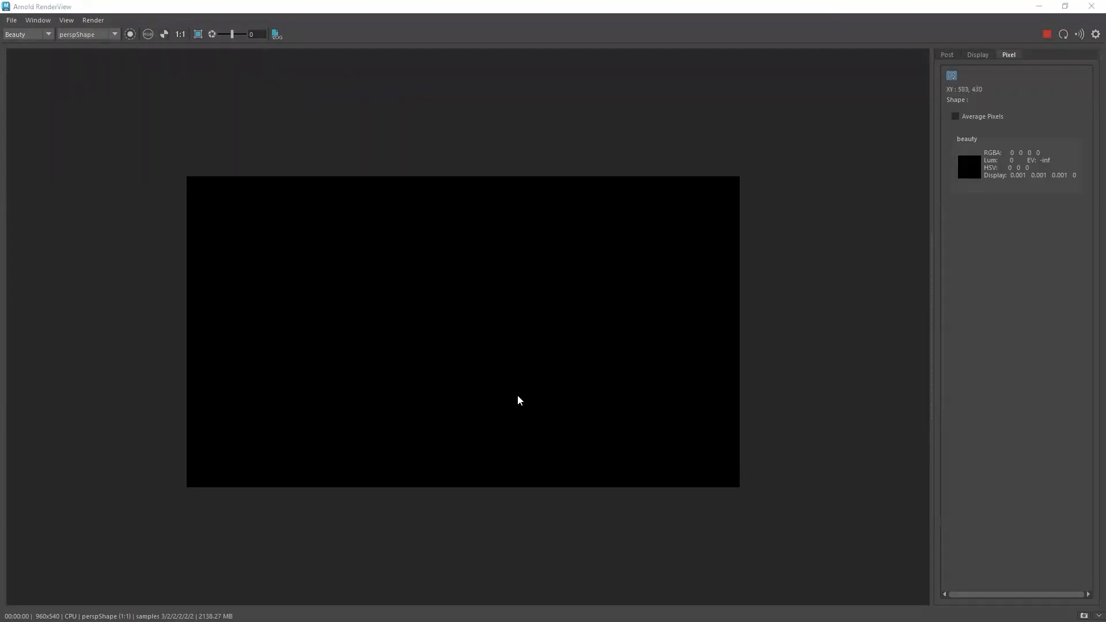
scroll(267, 254, up, 1)
scroll(270, 256, up, 1)
scroll(299, 284, down, 2)
scroll(309, 282, up, 1)
middle_drag(292, 269, 406, 250)
middle_drag(374, 215, 407, 229)
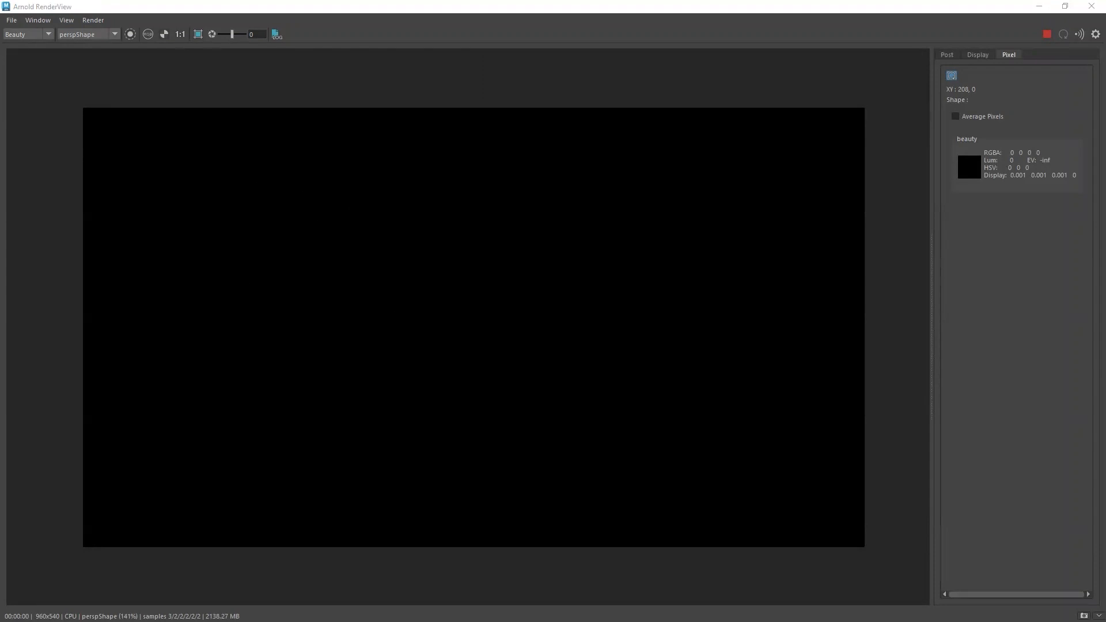
Restore the maximized Arnold RenderView to a smaller floating window and reposition it over the Maya viewport
click(825, 11)
drag(822, 16, 324, 178)
scroll(320, 362, down, 3)
scroll(323, 362, up, 1)
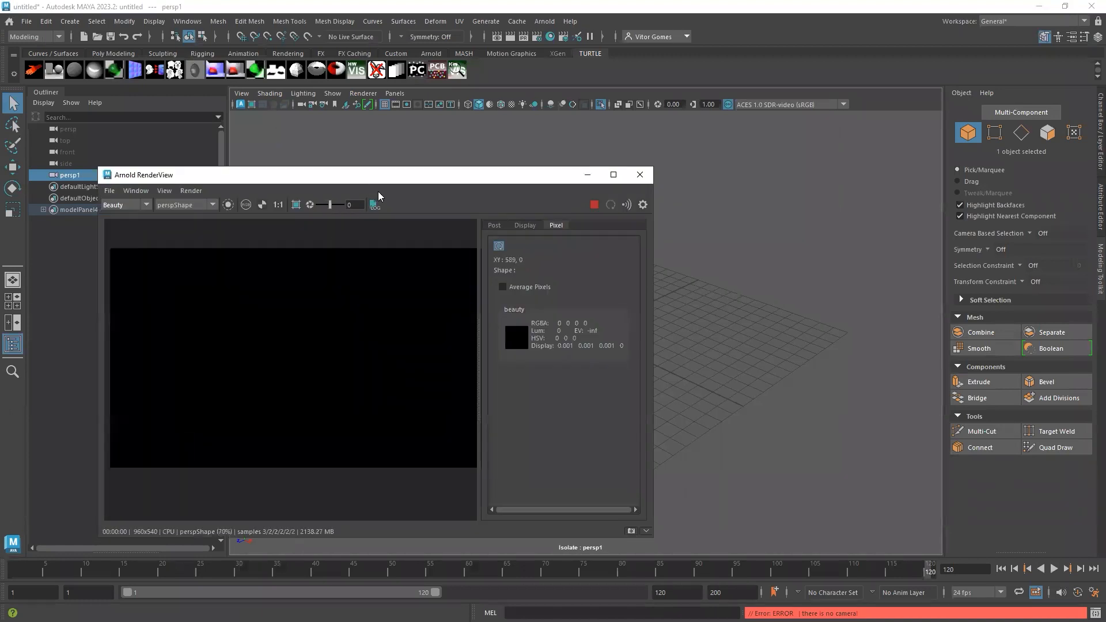
click(640, 175)
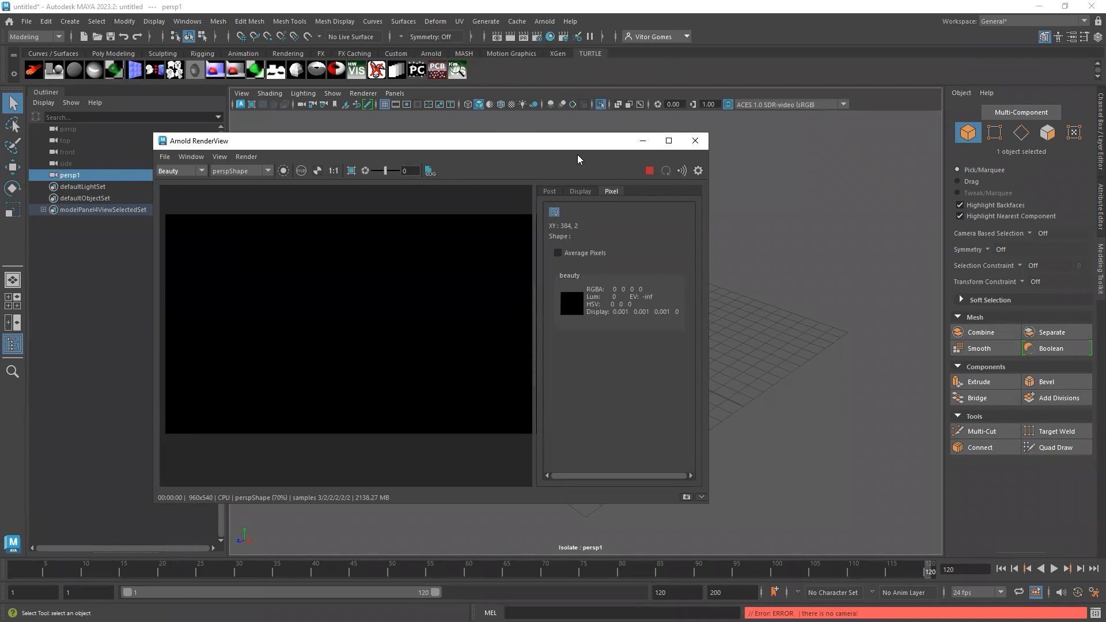
mouse_move(566, 142)
mouse_down()
mouse_move(600, 166)
mouse_move(346, 173)
mouse_move(581, 196)
mouse_move(552, 196)
mouse_move(579, 149)
mouse_up()
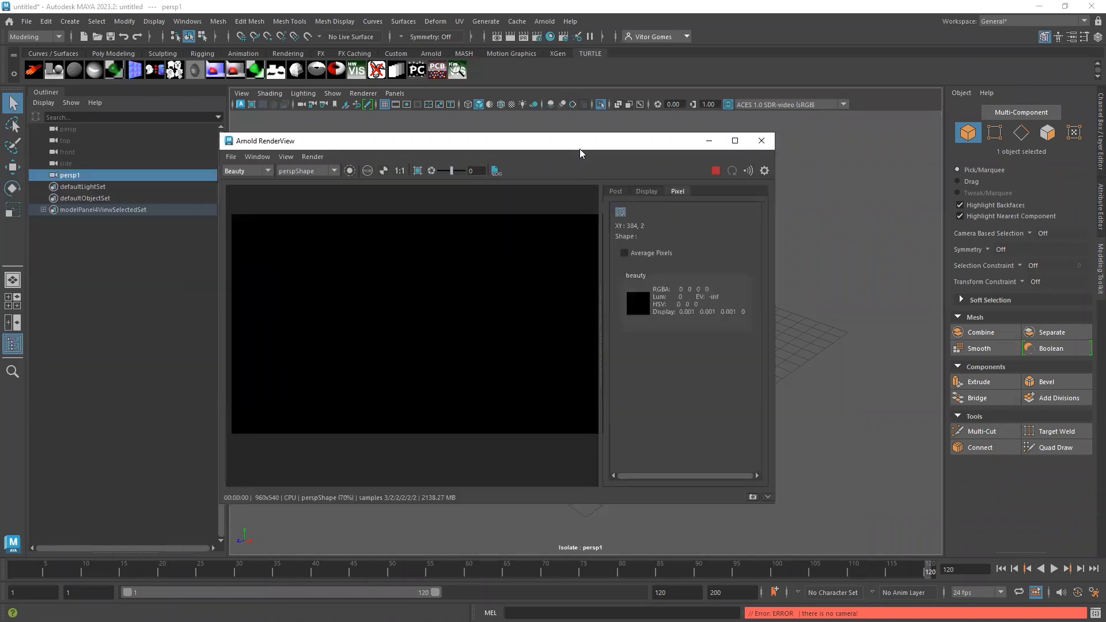